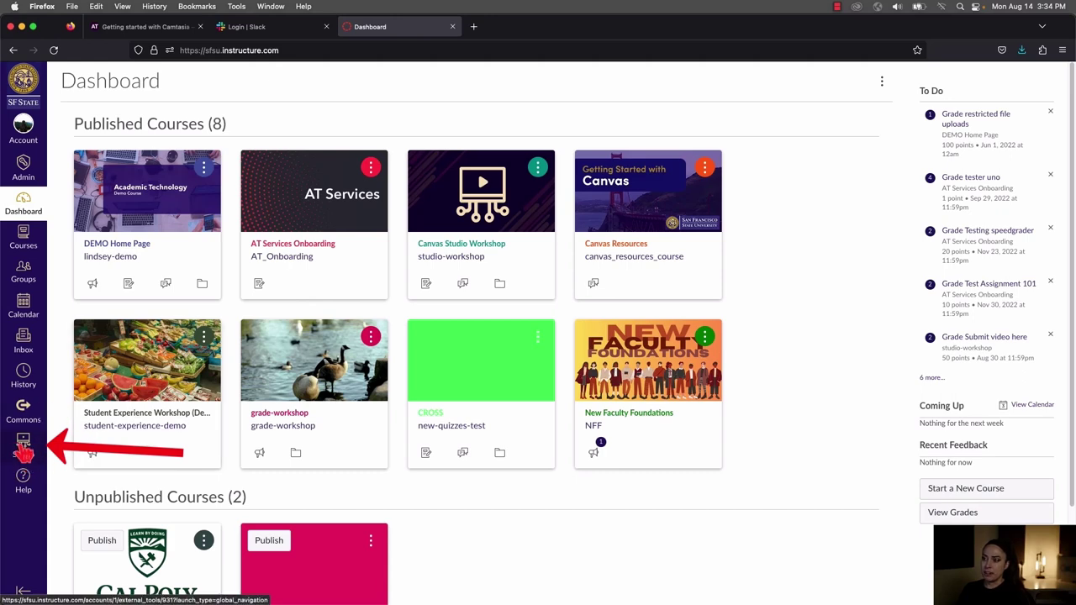
# Step: Open Studio and look through the Demo Course collection and the media under Shared with Me
pyautogui.click(25, 450)
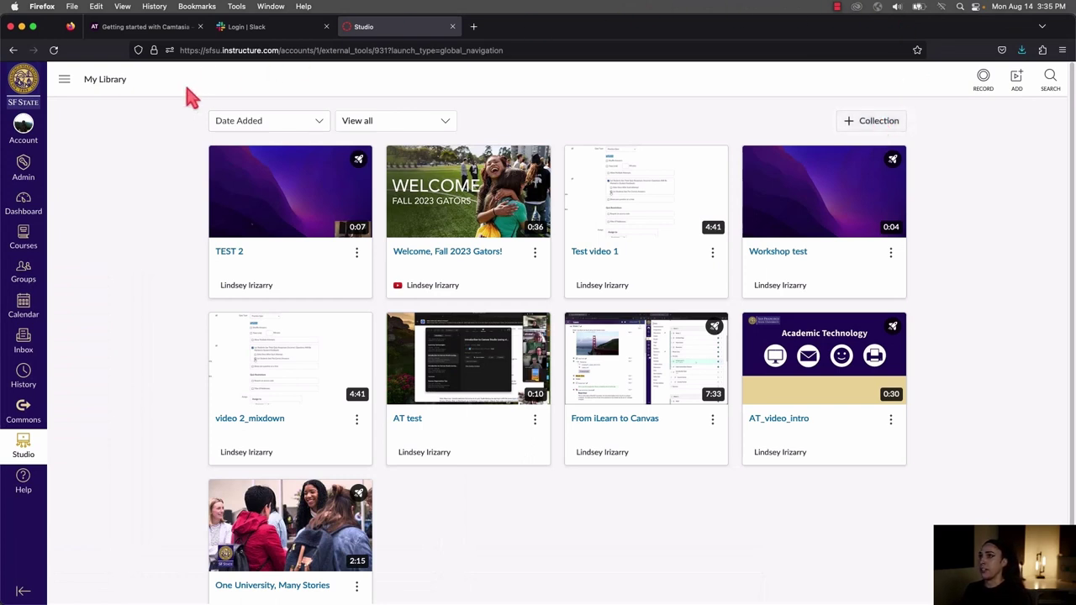
pyautogui.click(64, 80)
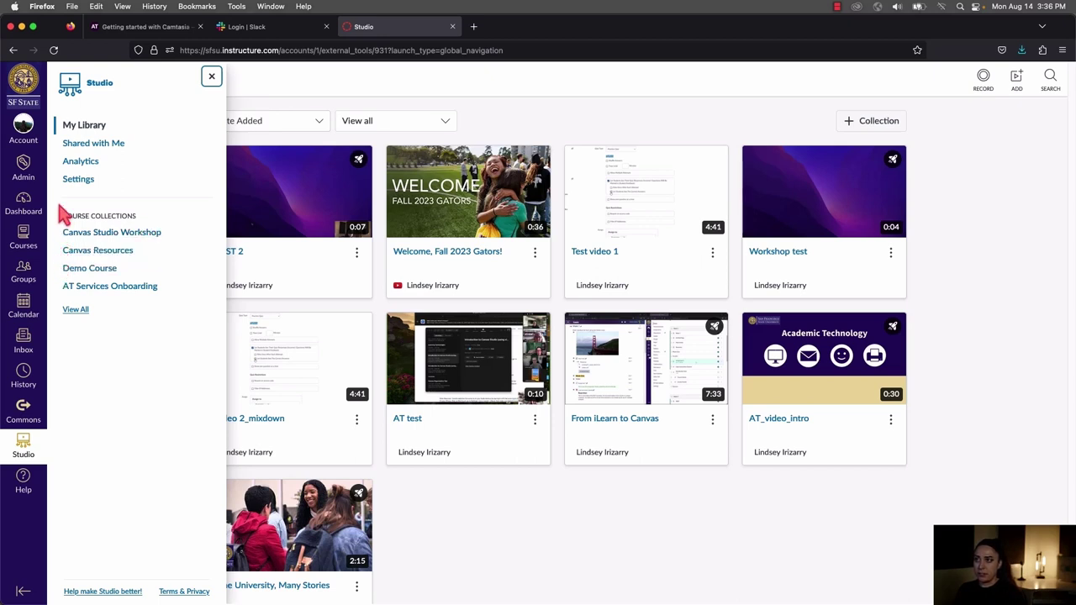
pyautogui.click(86, 270)
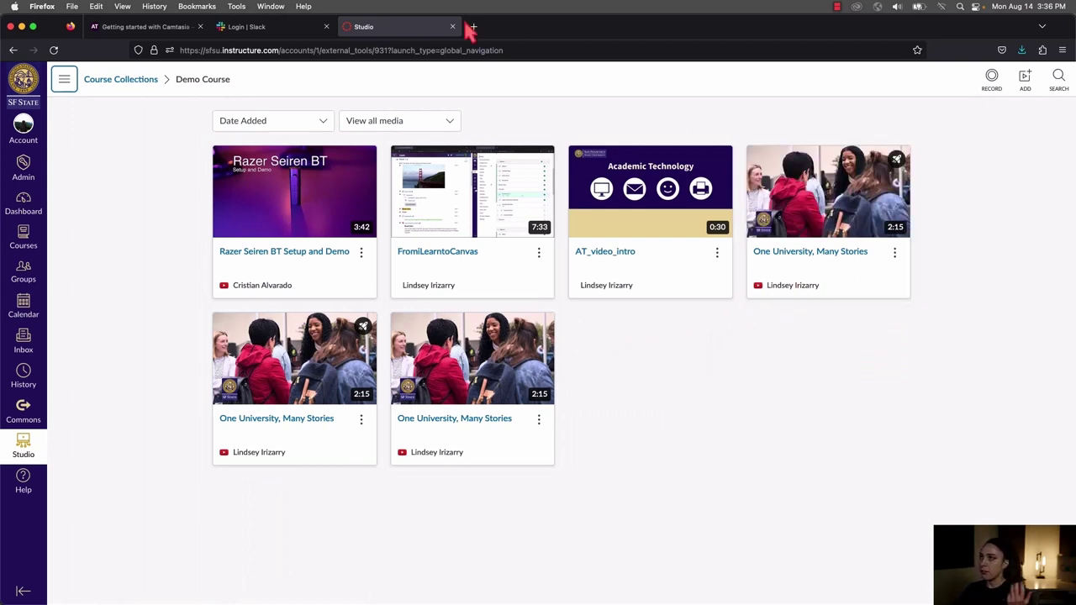
pyautogui.click(64, 80)
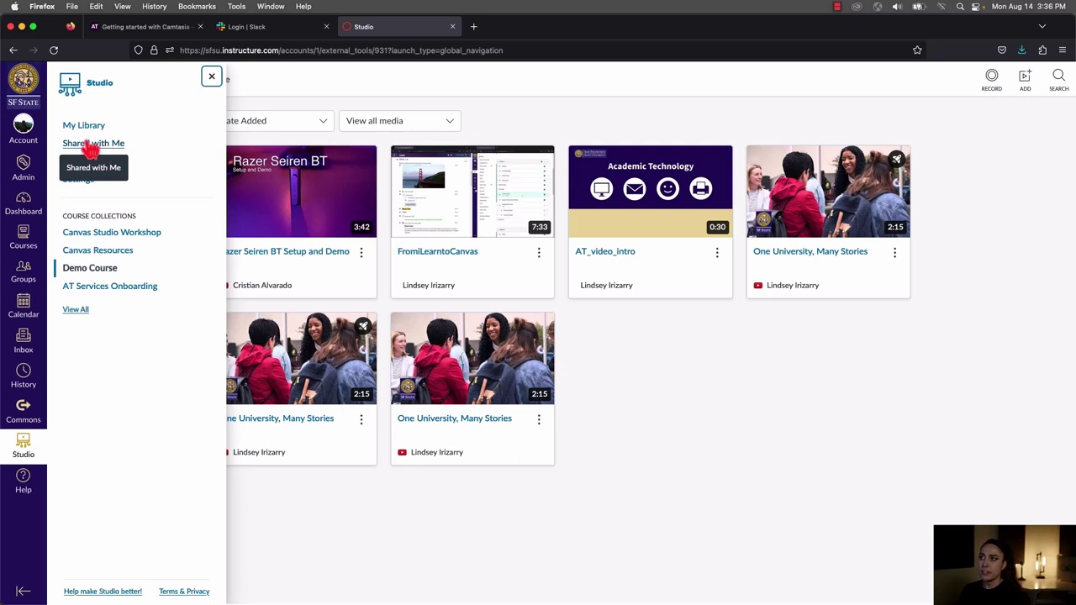
pyautogui.click(96, 150)
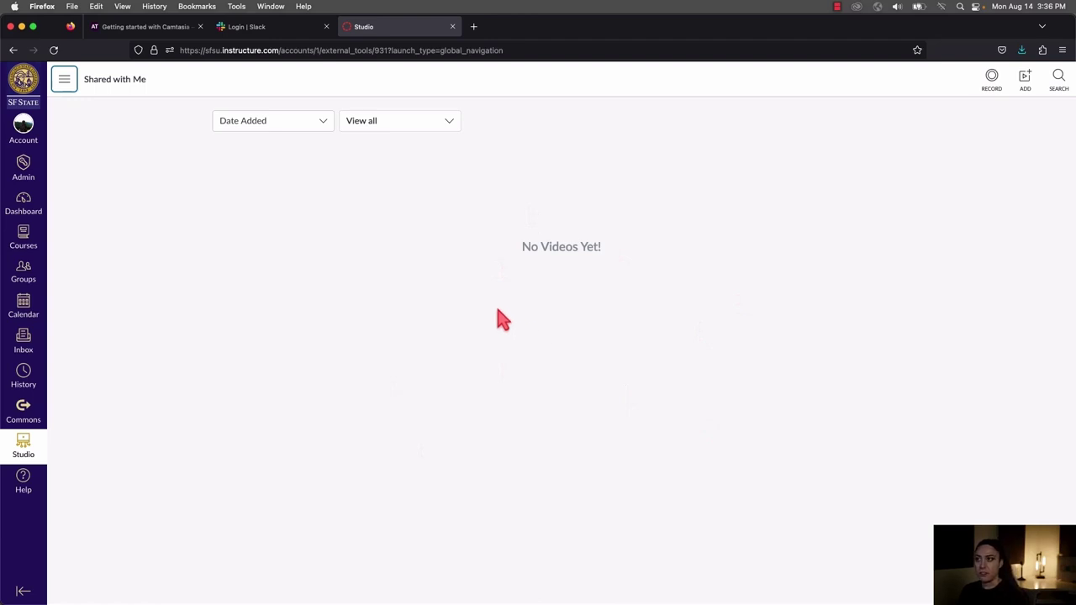
# Step: Open the Studio settings and start creating a new group
pyautogui.click(65, 84)
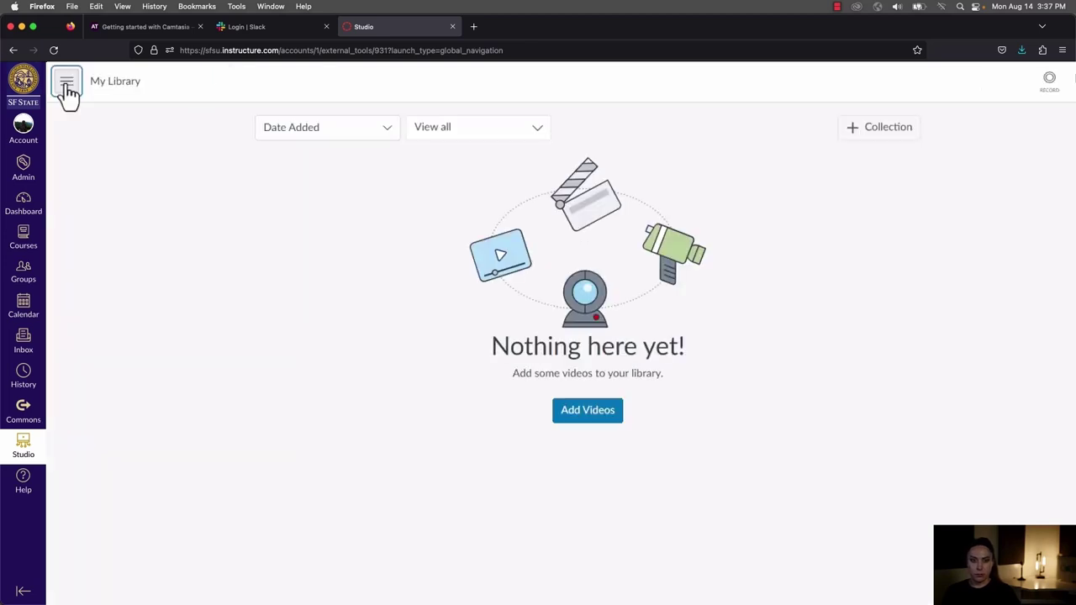
pyautogui.click(65, 84)
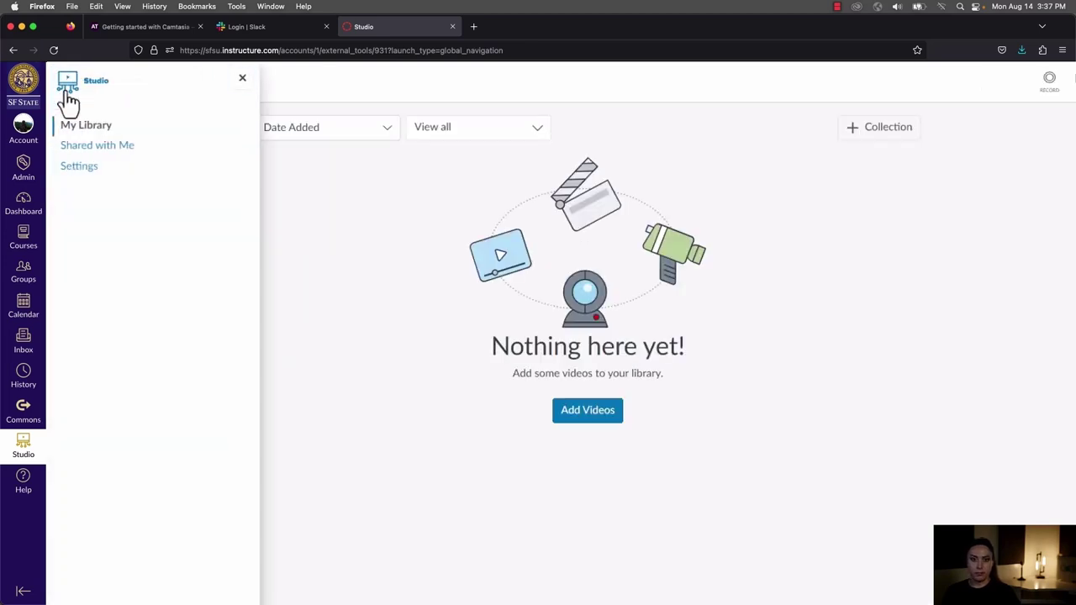
pyautogui.click(74, 168)
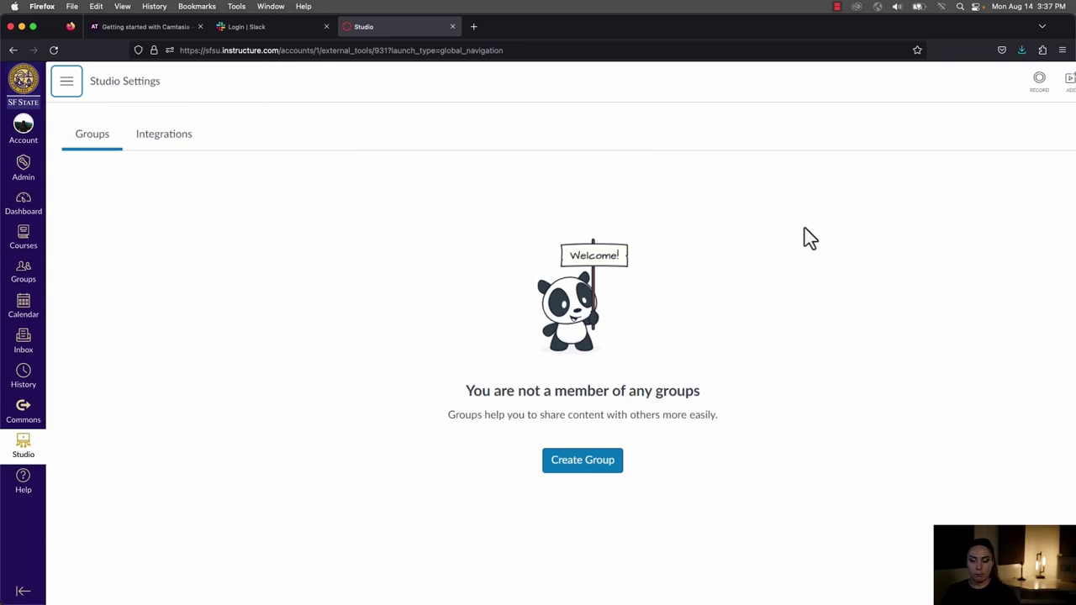
pyautogui.click(572, 467)
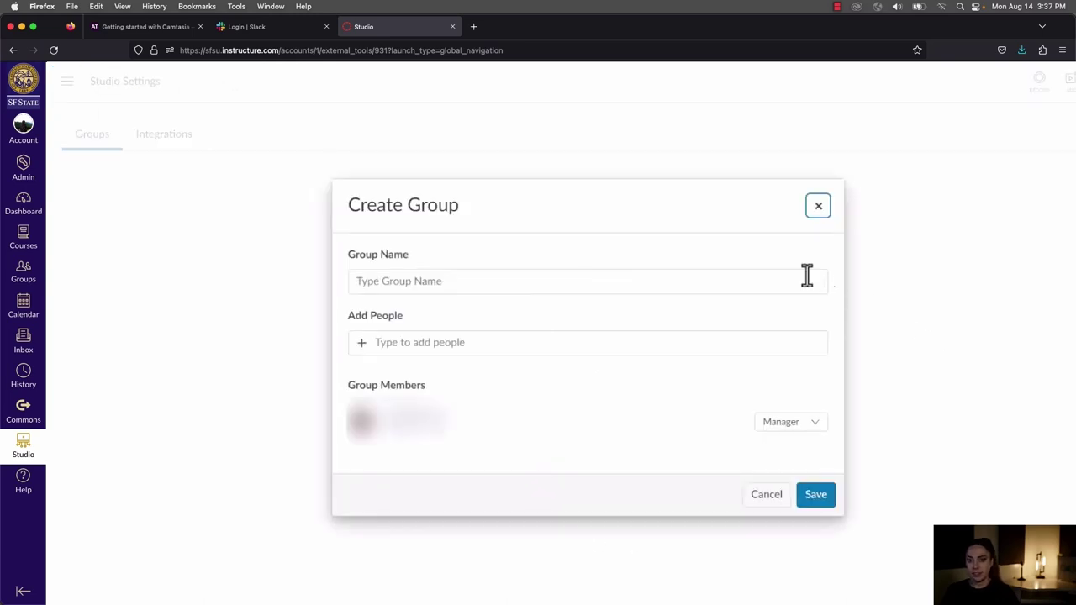
# Step: Name the group "Project 1" and search for a person to add as a member
pyautogui.click(399, 288)
pyautogui.write('P')
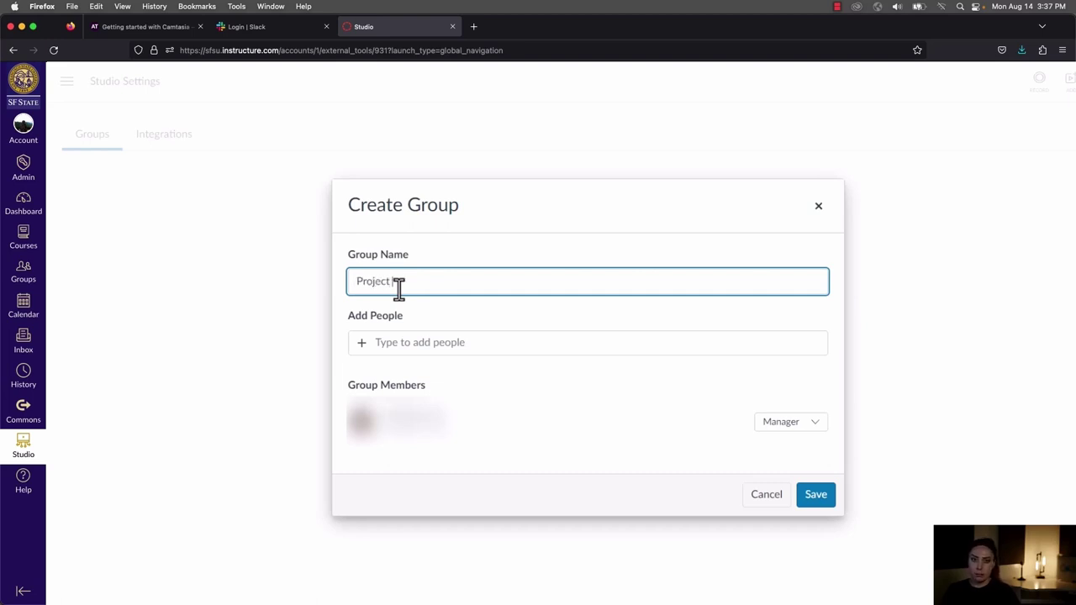
pyautogui.write('roject 1')
pyautogui.click(390, 343)
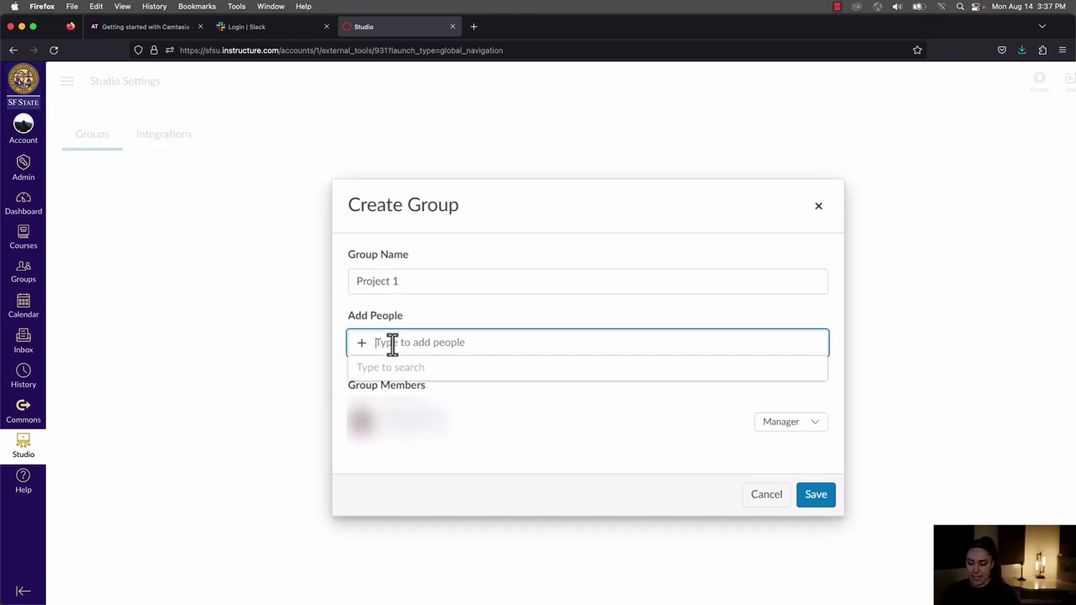
pyautogui.write('cr')
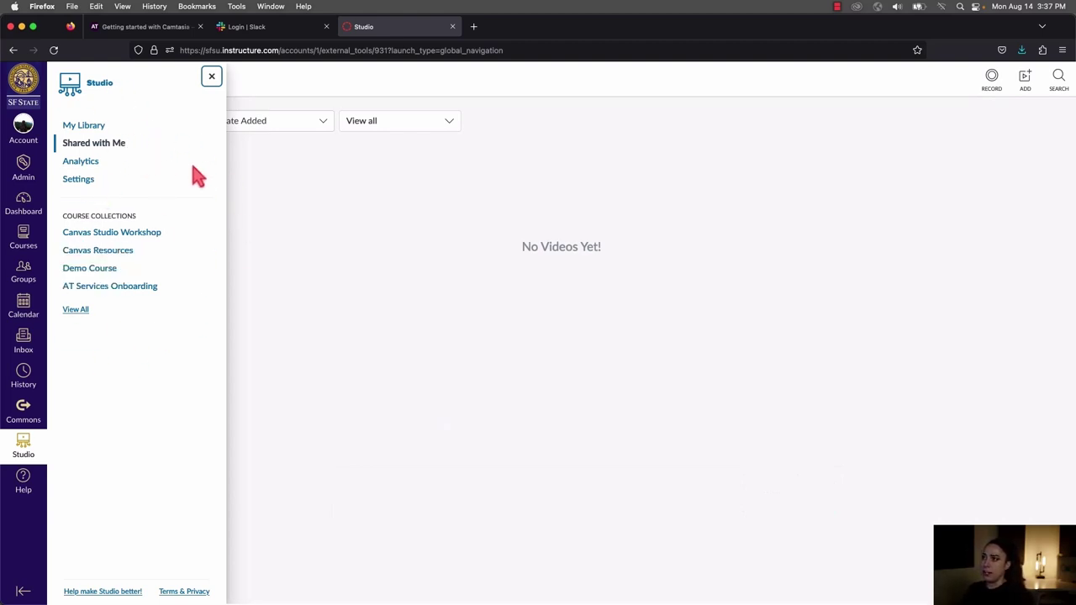
# Step: Return to My Library and open the TEST 2 video for annotation
pyautogui.click(84, 128)
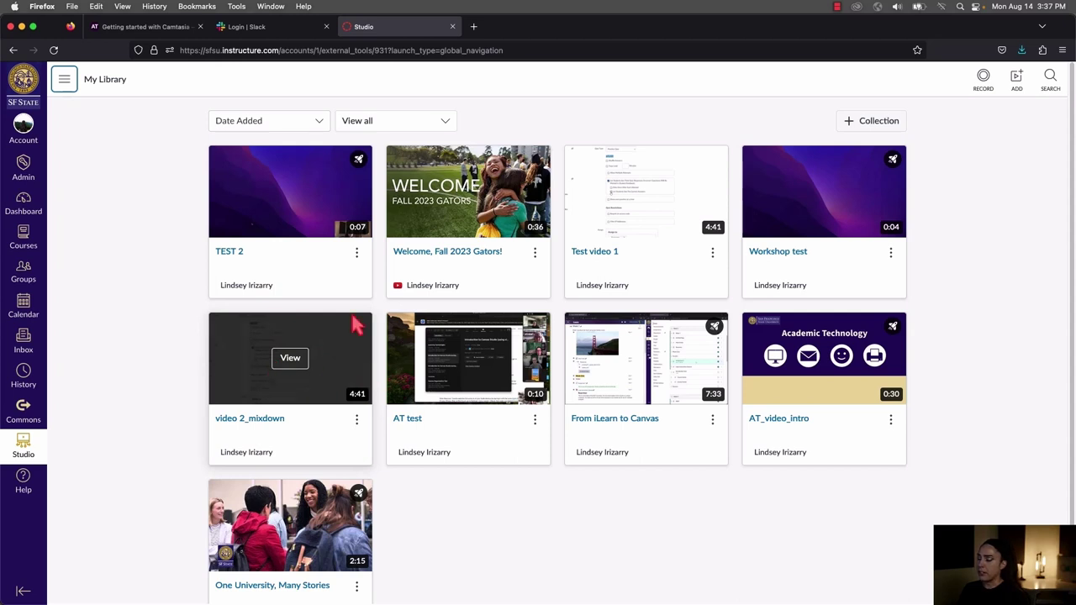
pyautogui.moveTo(281, 215)
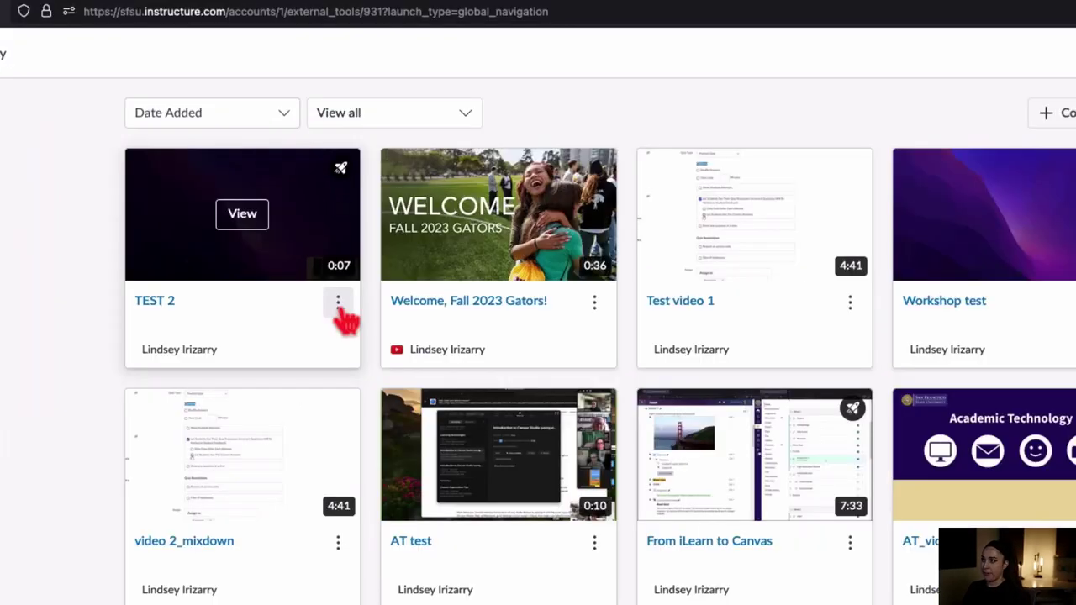
pyautogui.click(338, 302)
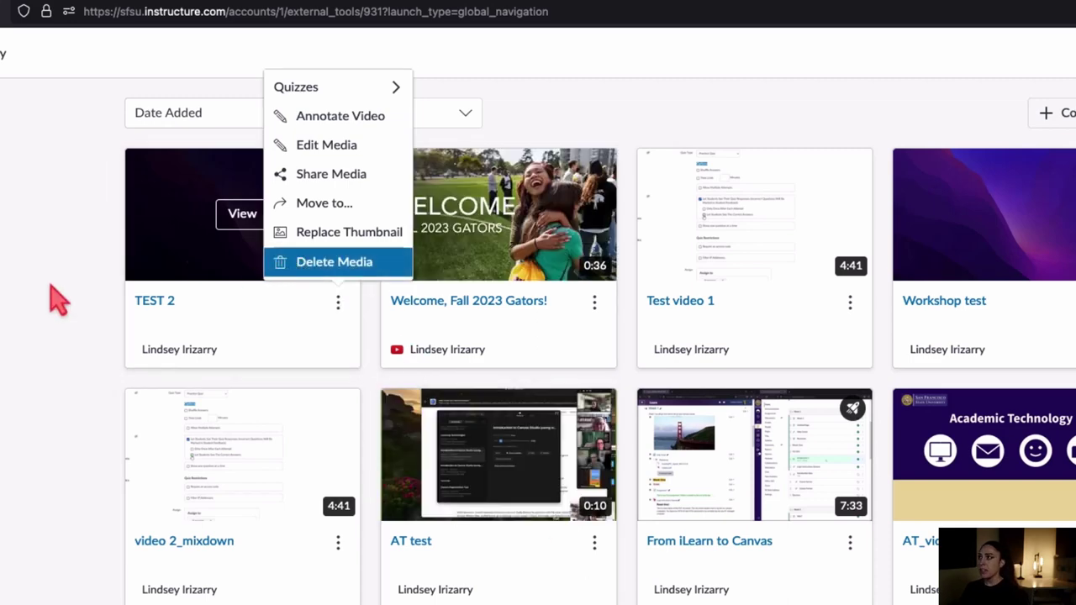
pyautogui.moveTo(324, 99)
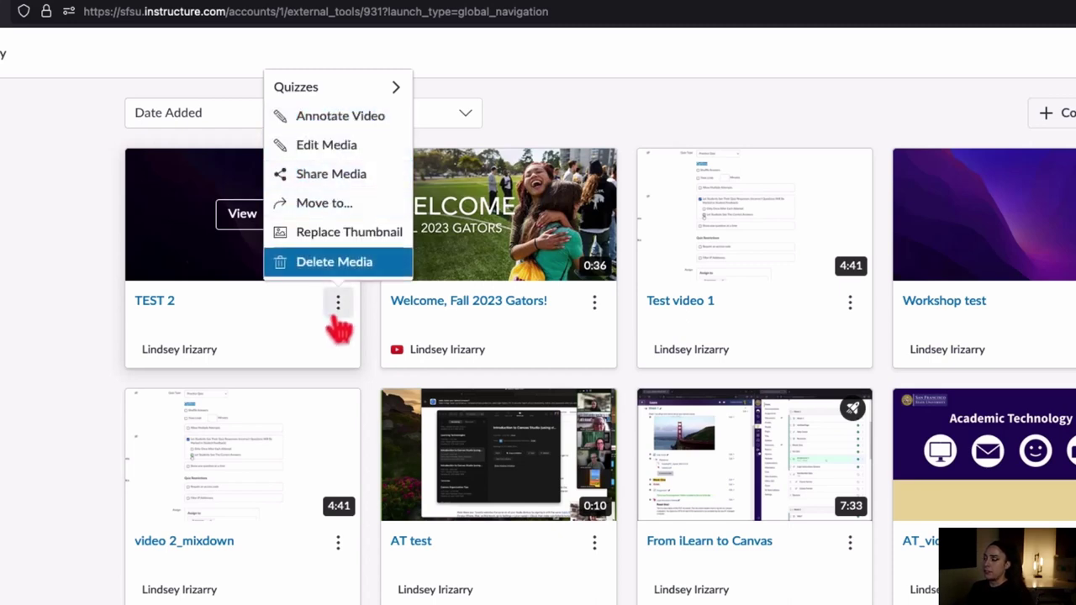
pyautogui.click(340, 116)
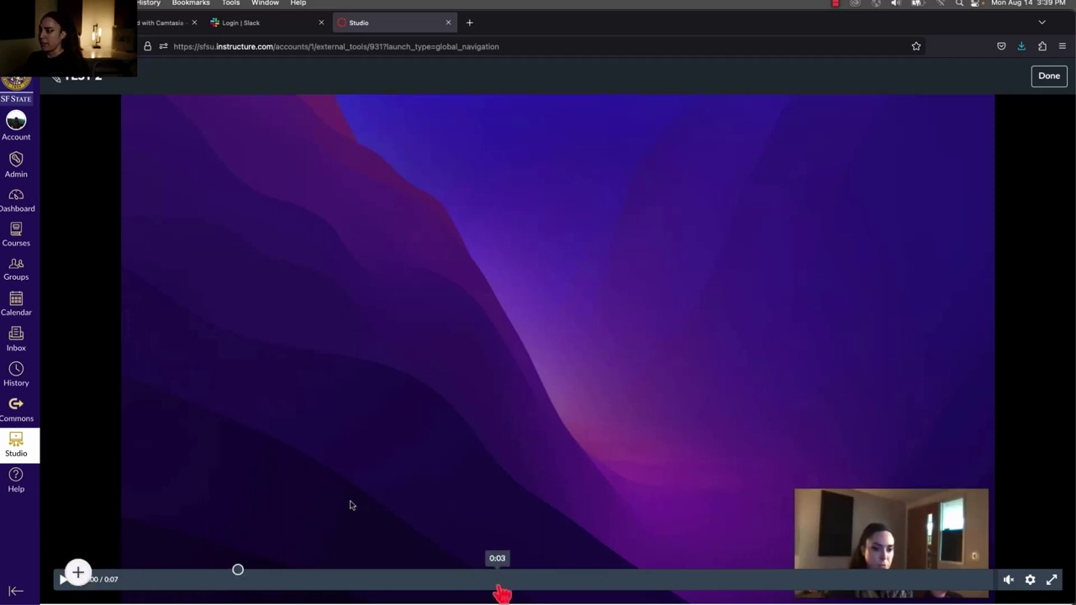
# Step: Add a notecard at 0:02 with the headline "thoughts?" and the description "Do you like sf state?"
pyautogui.click(470, 580)
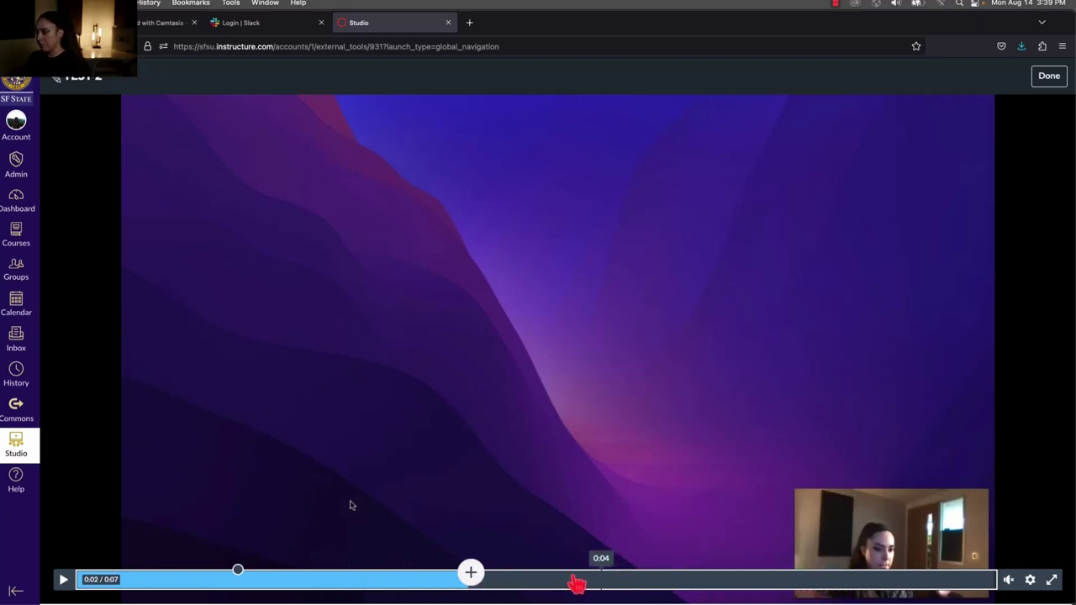
pyautogui.click(470, 578)
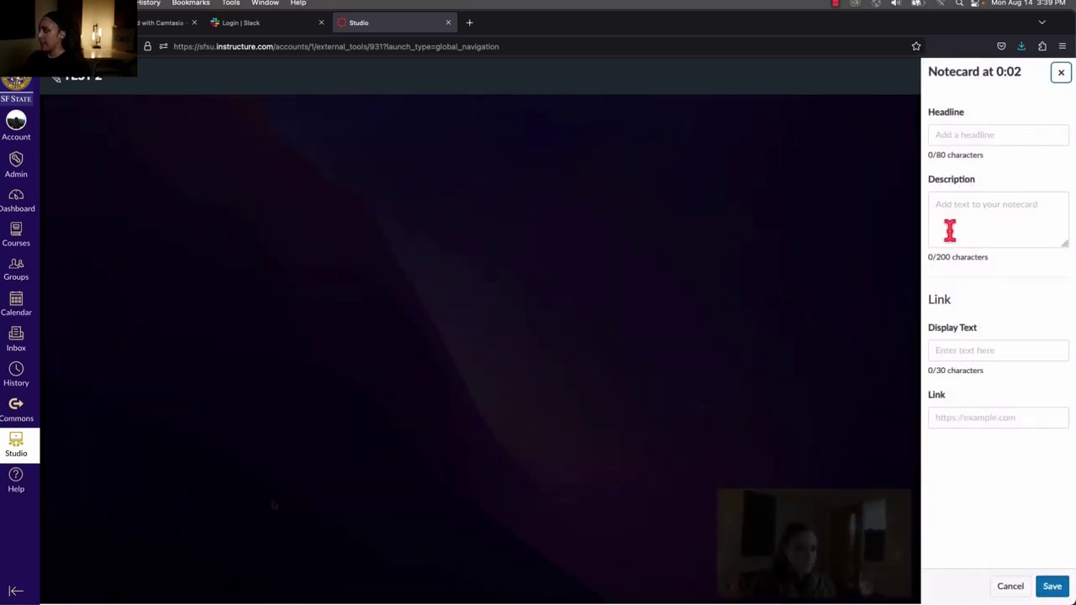
pyautogui.click(955, 134)
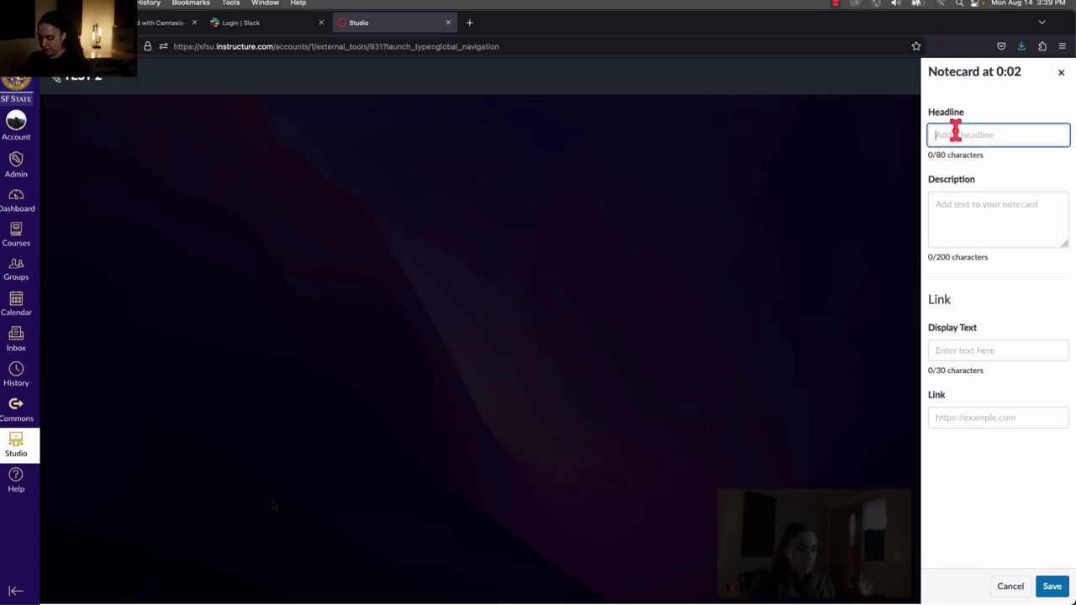
pyautogui.write('thoughts?')
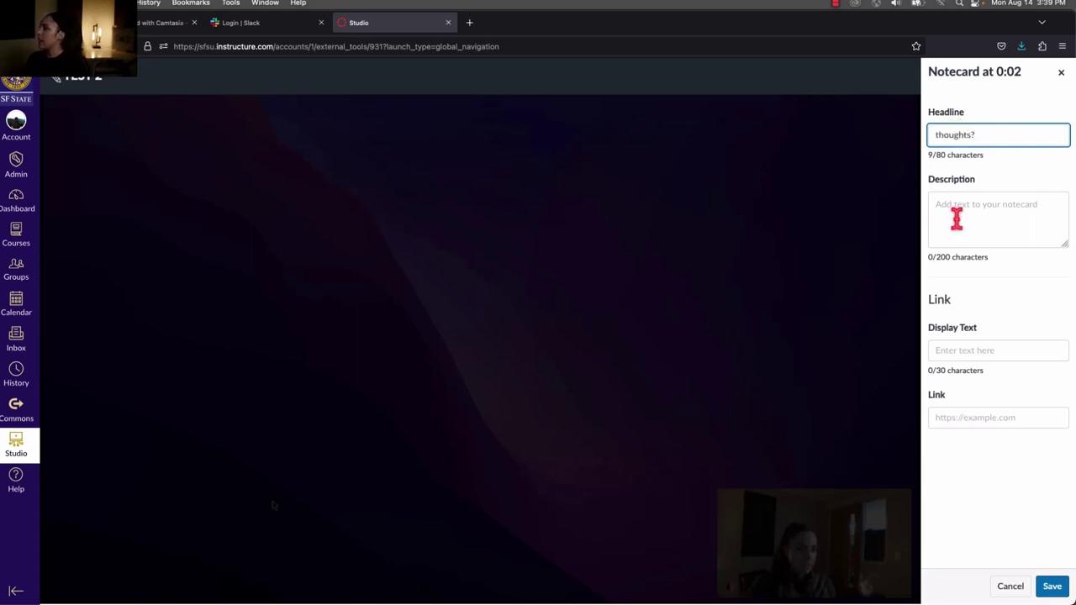
pyautogui.click(956, 218)
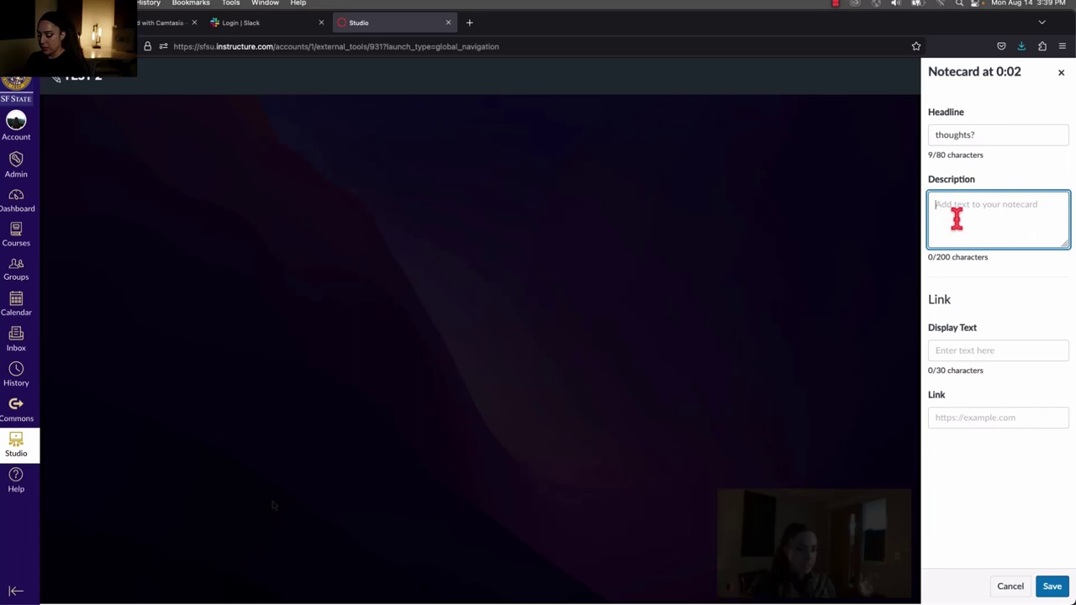
pyautogui.write('D')
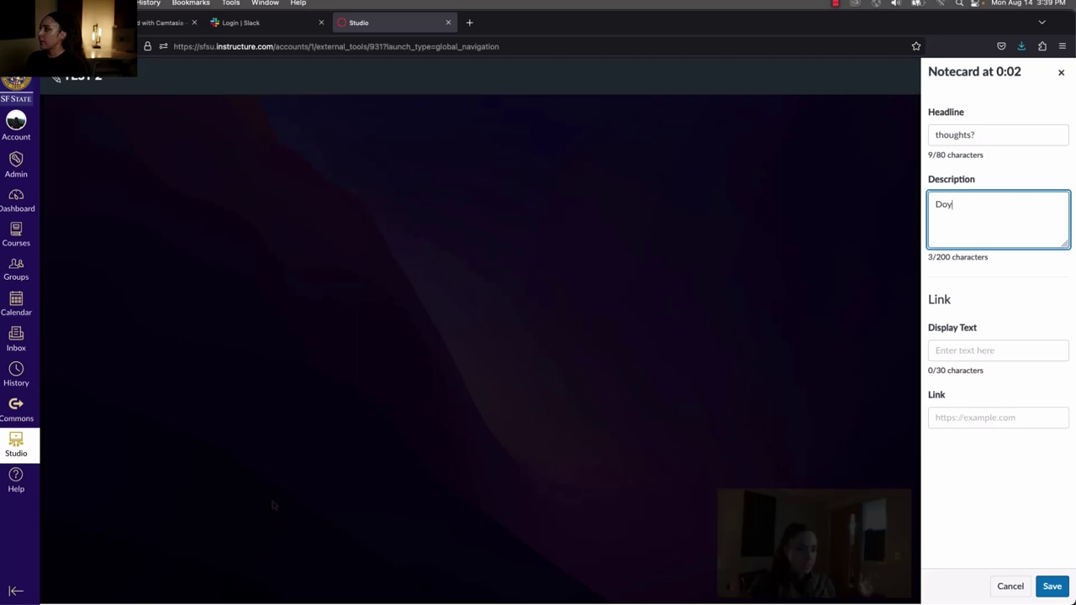
pyautogui.write('o you like sf state?')
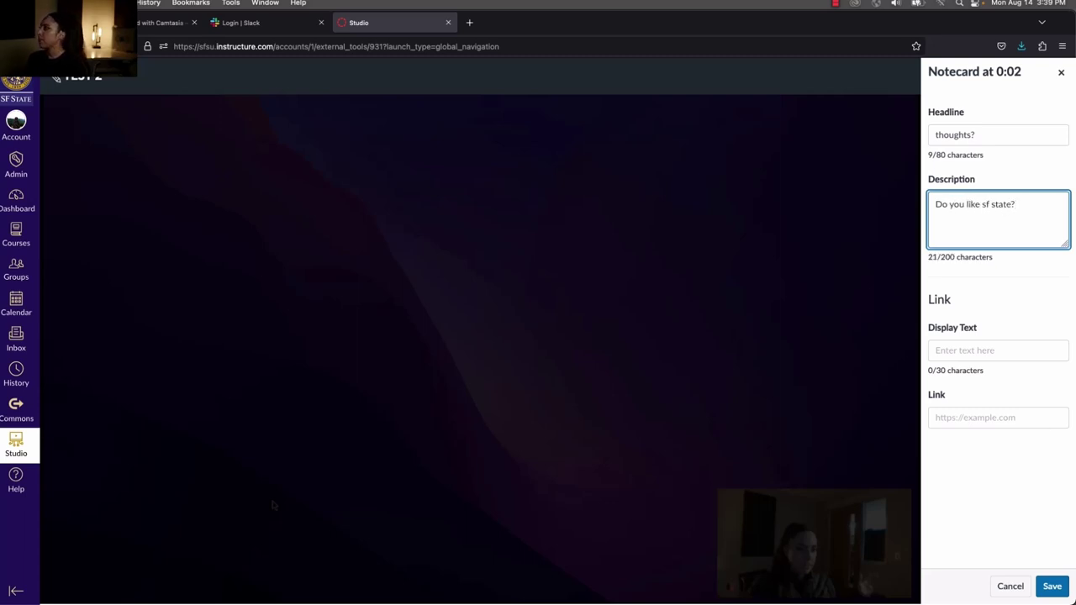
pyautogui.click(983, 351)
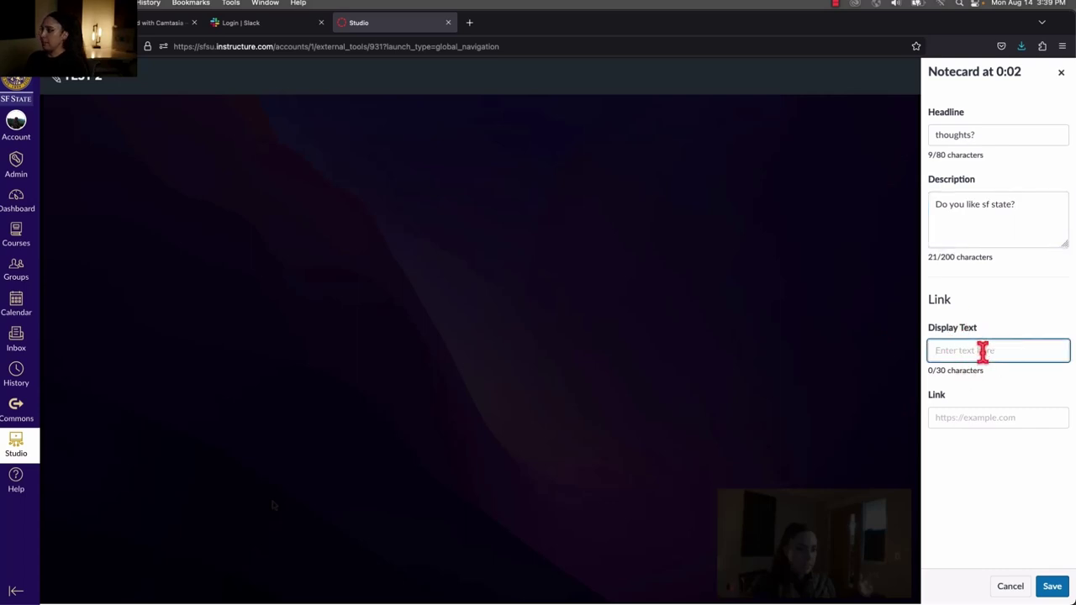
pyautogui.write('at')
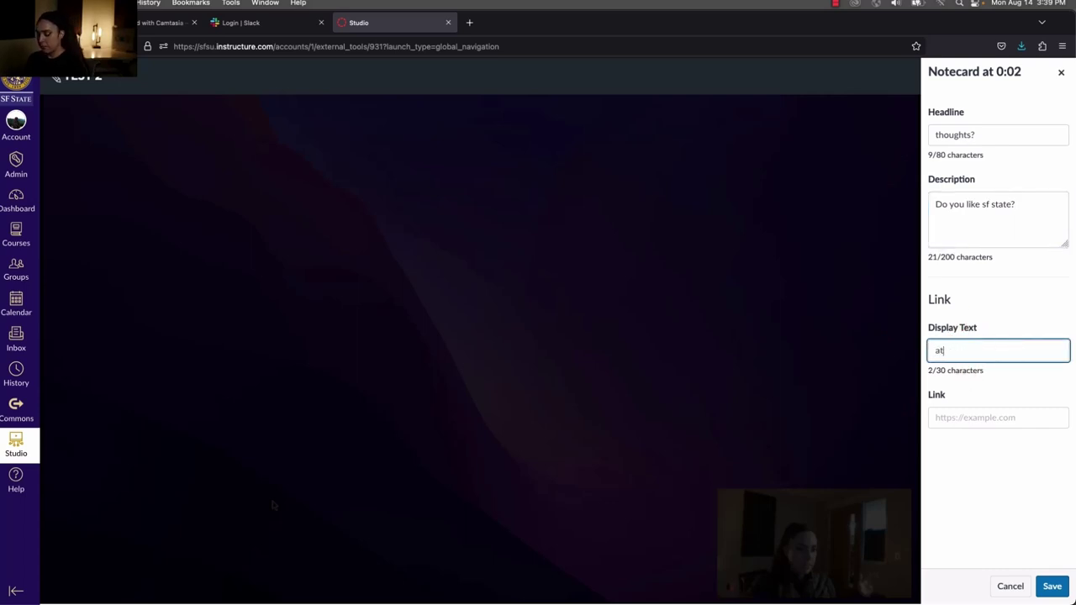
pyautogui.write(' site')
pyautogui.click(980, 418)
pyautogui.write('https:/')
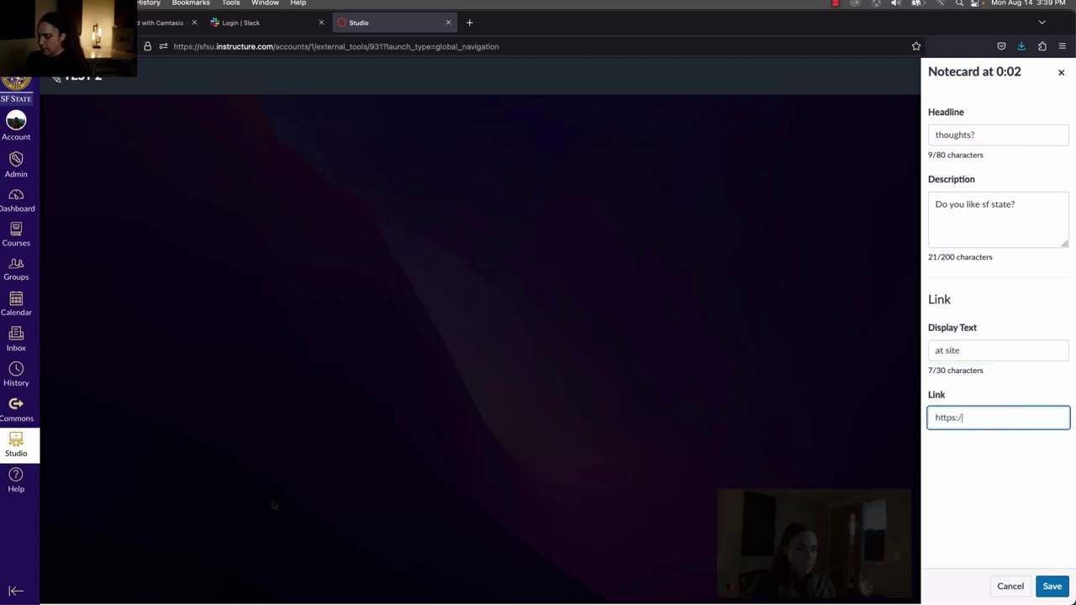
pyautogui.write('/at.sfsu.edu')
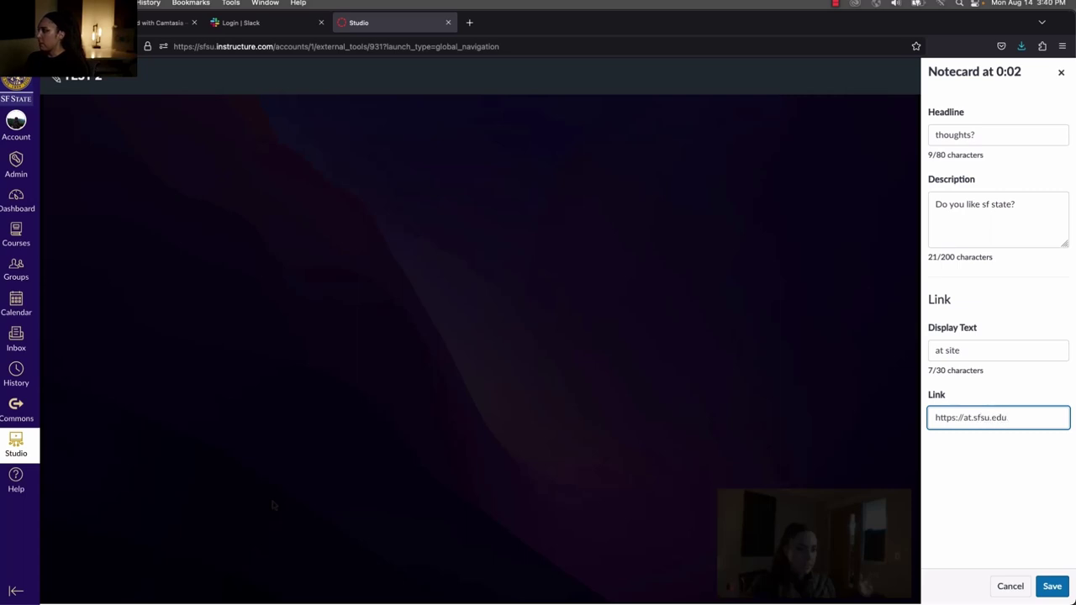
pyautogui.click(1053, 590)
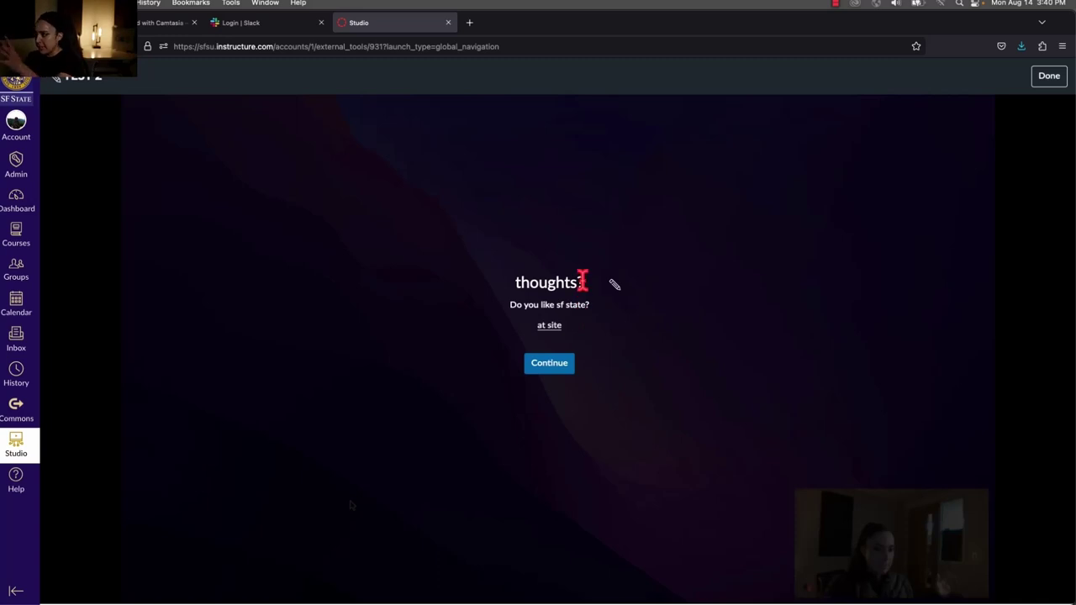
pyautogui.click(560, 367)
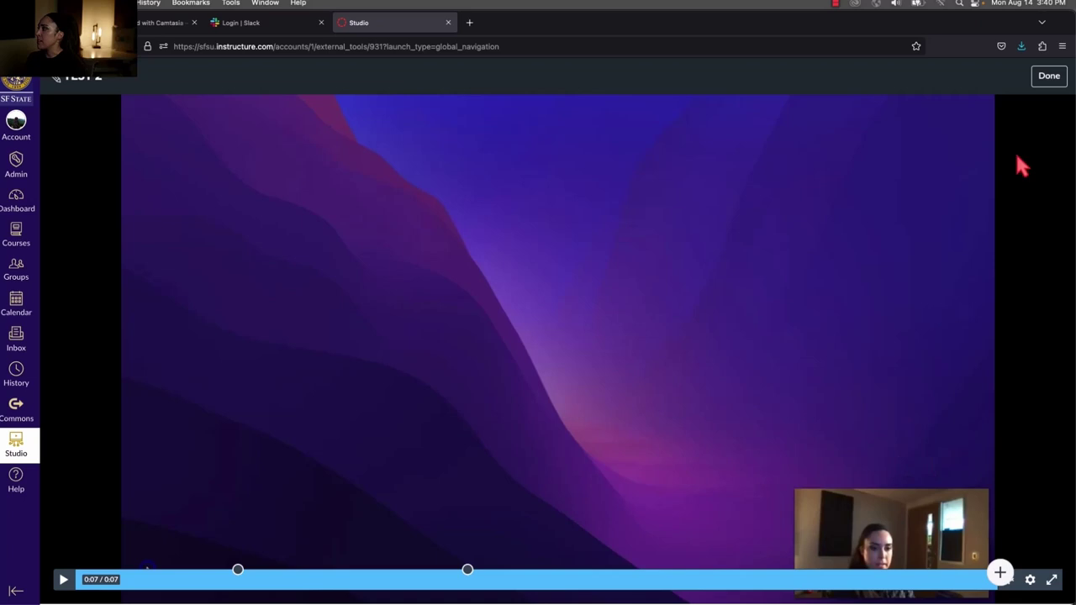
pyautogui.click(1051, 77)
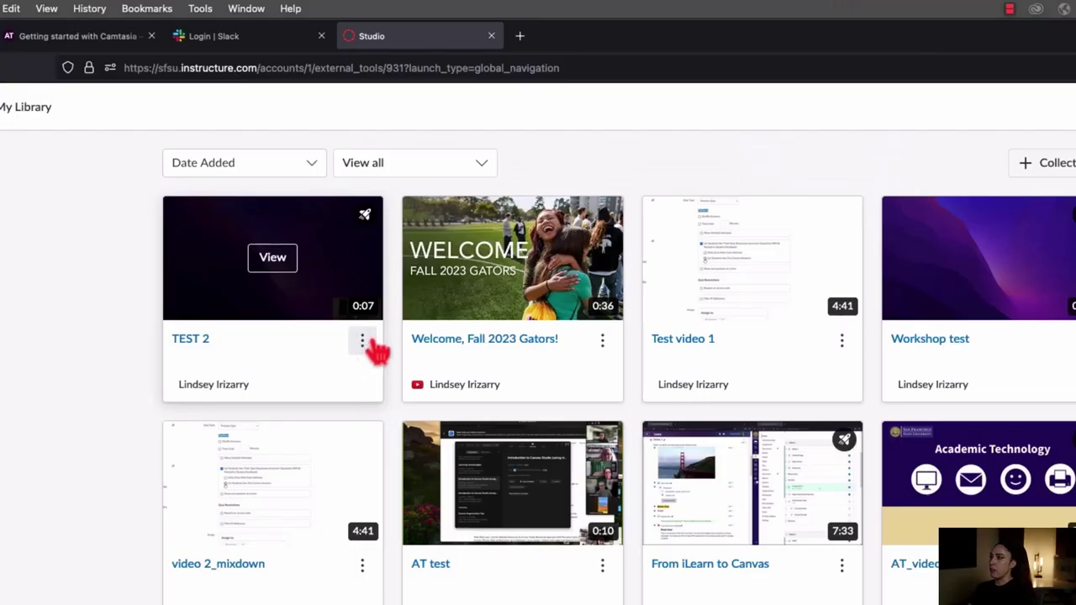
# Step: Trim the TEST 2 video to keep 0:00.46 to 0:06.59 and save it, replacing the original media
pyautogui.click(366, 343)
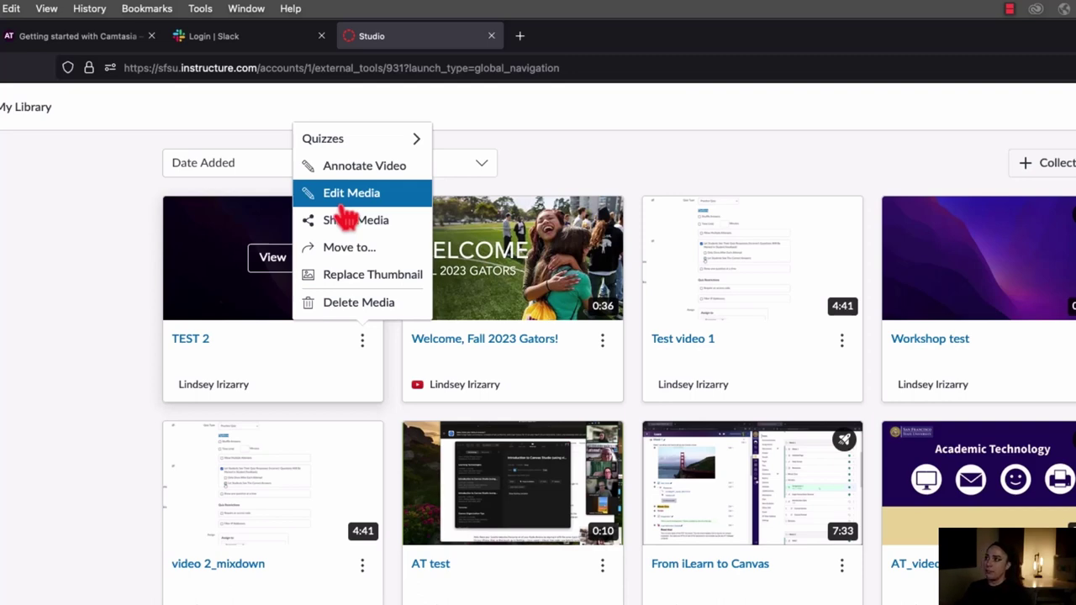
pyautogui.click(341, 204)
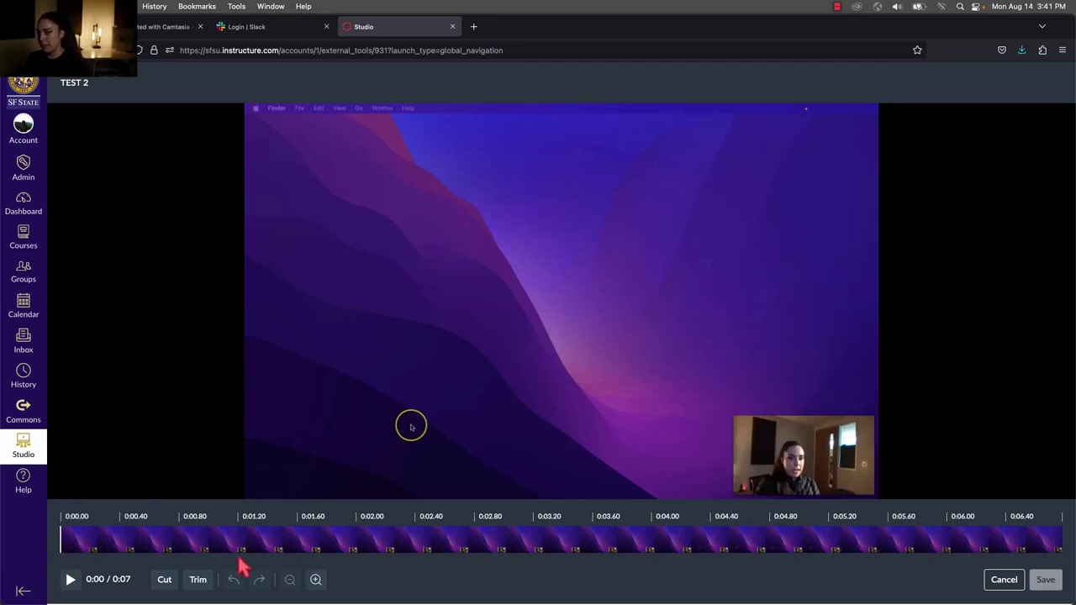
pyautogui.click(198, 583)
pyautogui.moveTo(56, 540); pyautogui.dragTo(124, 545)
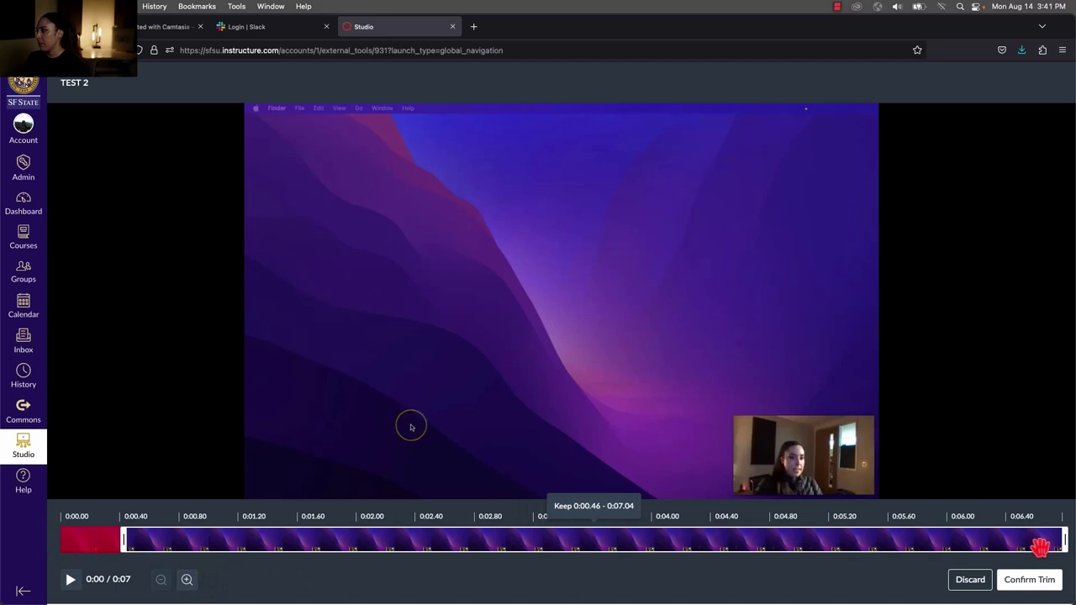
pyautogui.moveTo(1061, 542); pyautogui.dragTo(1000, 546)
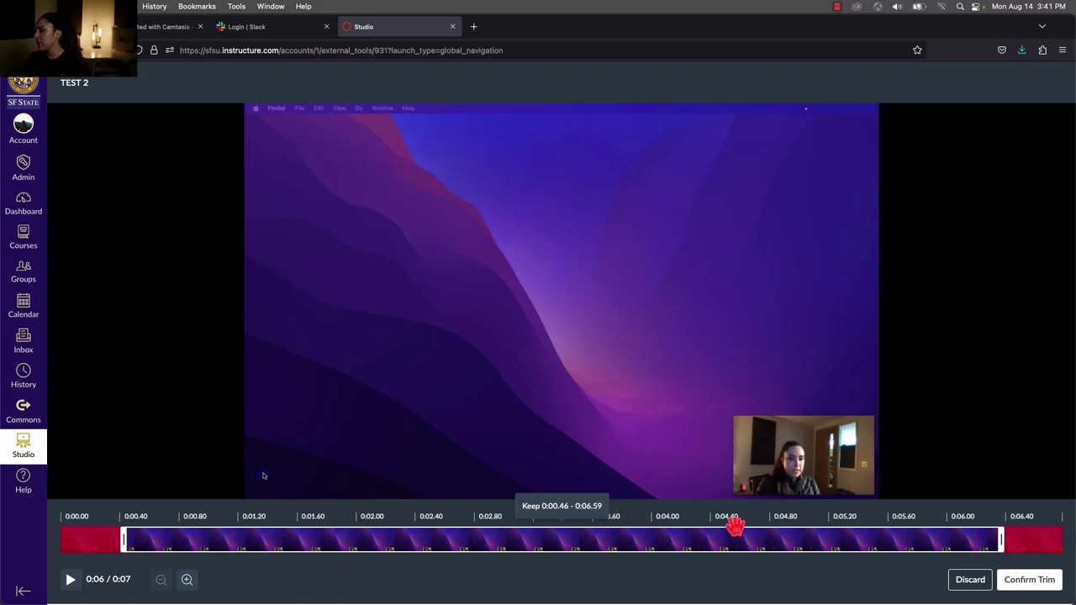
pyautogui.click(1029, 580)
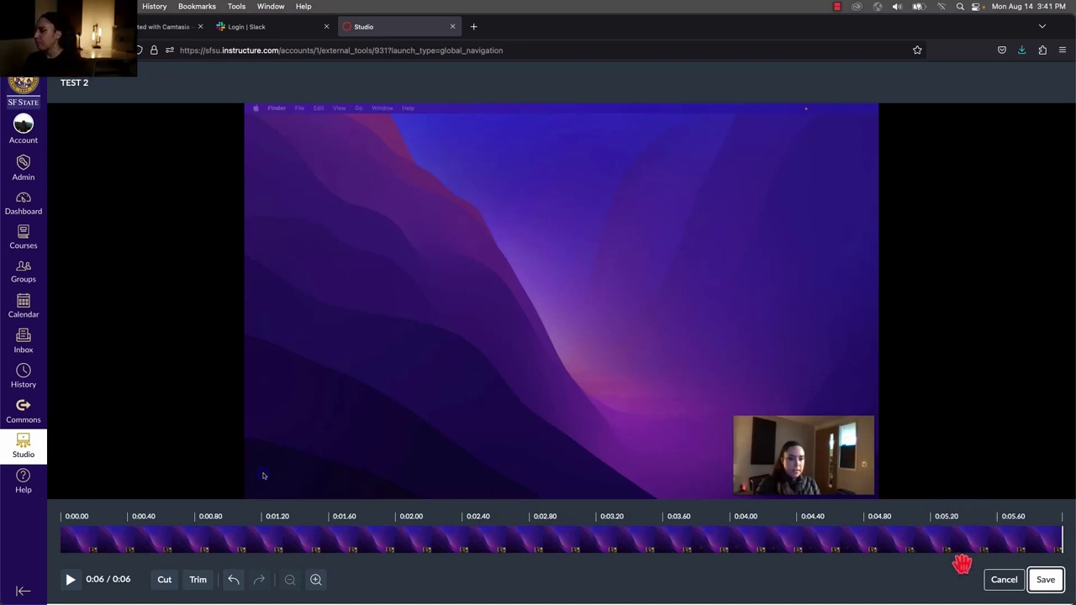
pyautogui.click(1045, 585)
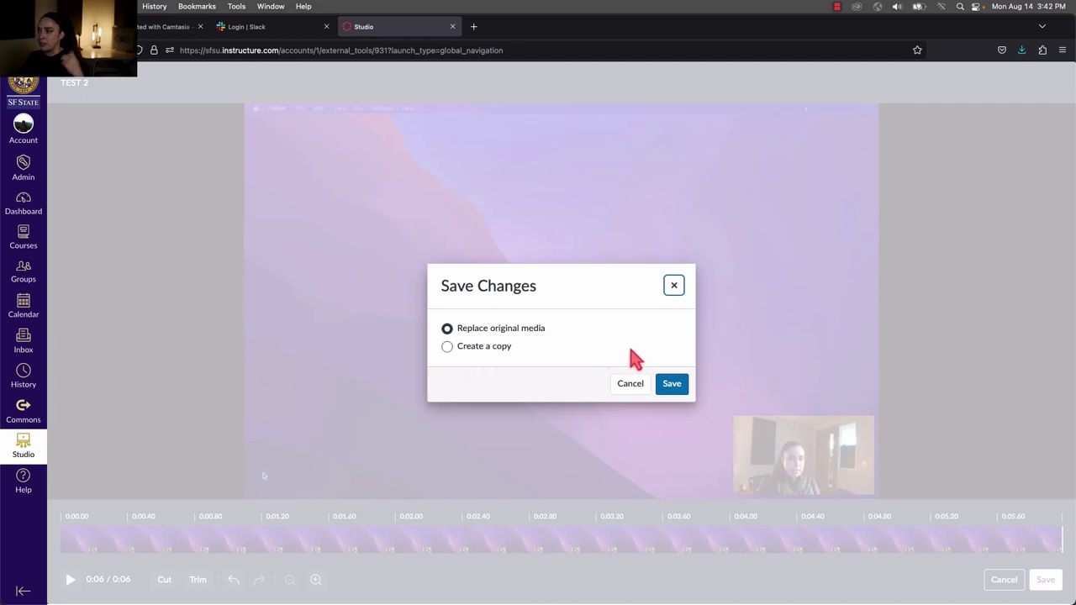
pyautogui.click(678, 393)
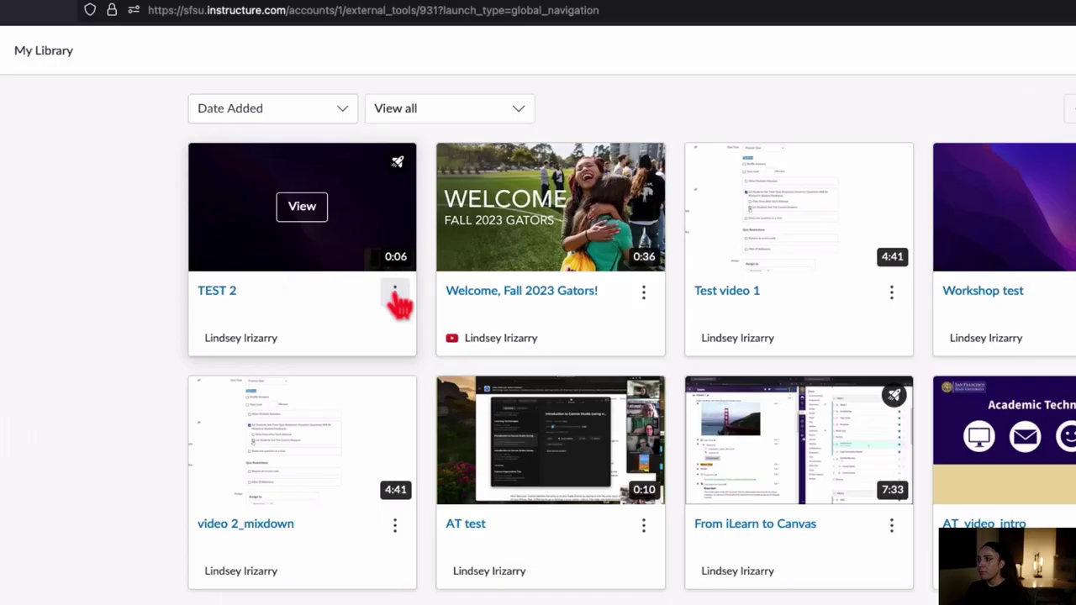
# Step: Open the sharing settings for TEST 2, add a person with Can View access, and review the available access levels
pyautogui.click(395, 294)
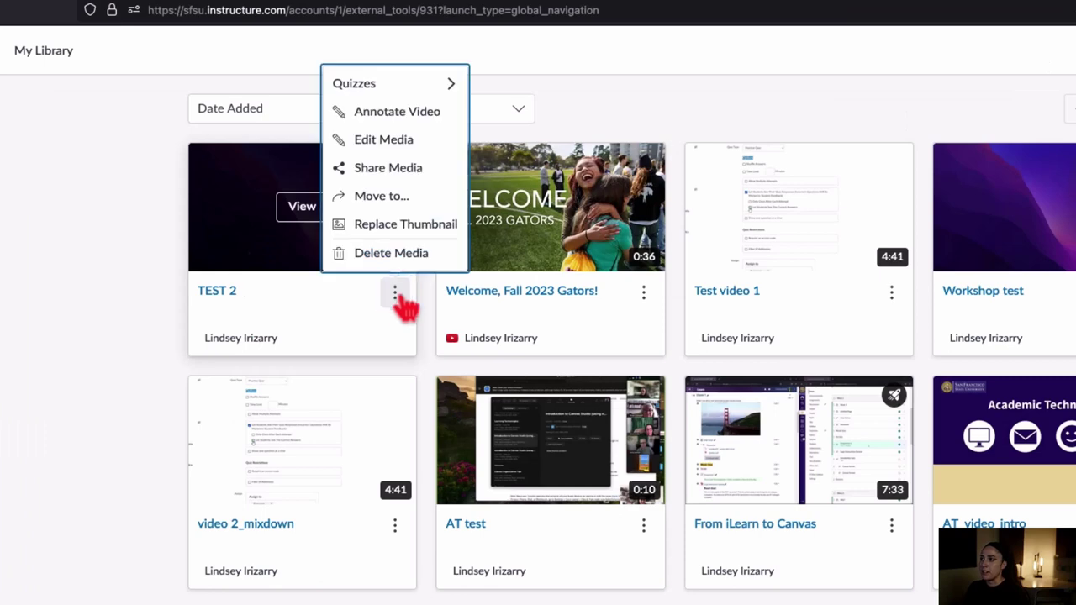
pyautogui.click(384, 174)
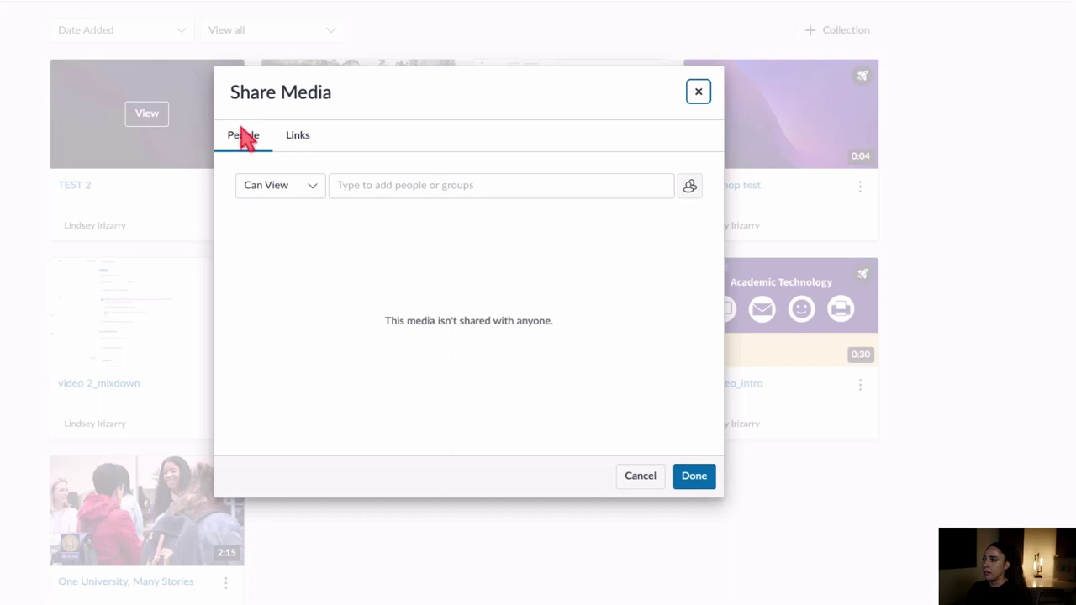
pyautogui.click(353, 185)
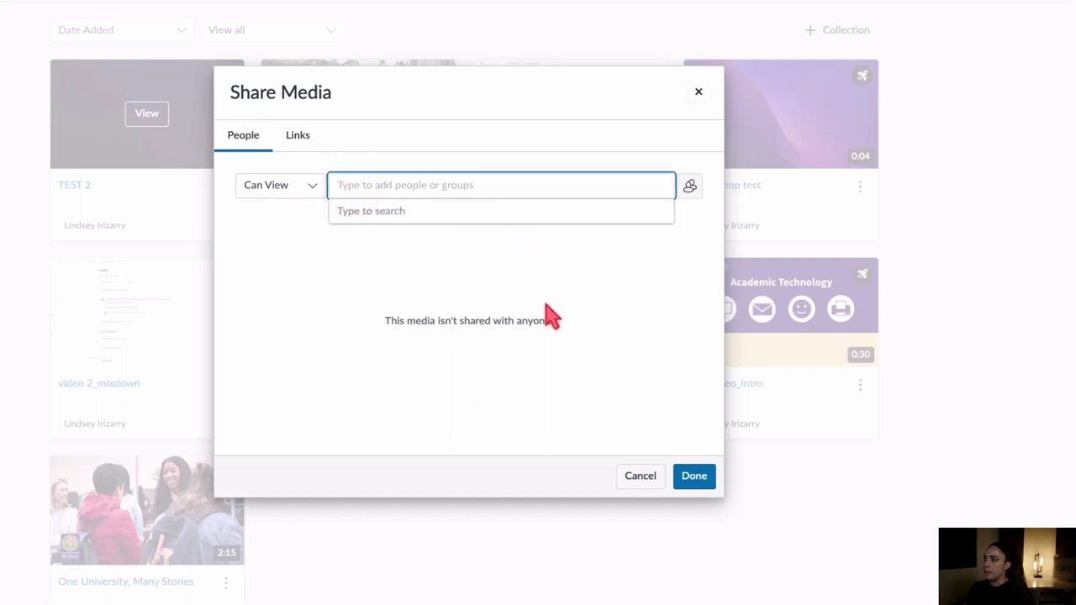
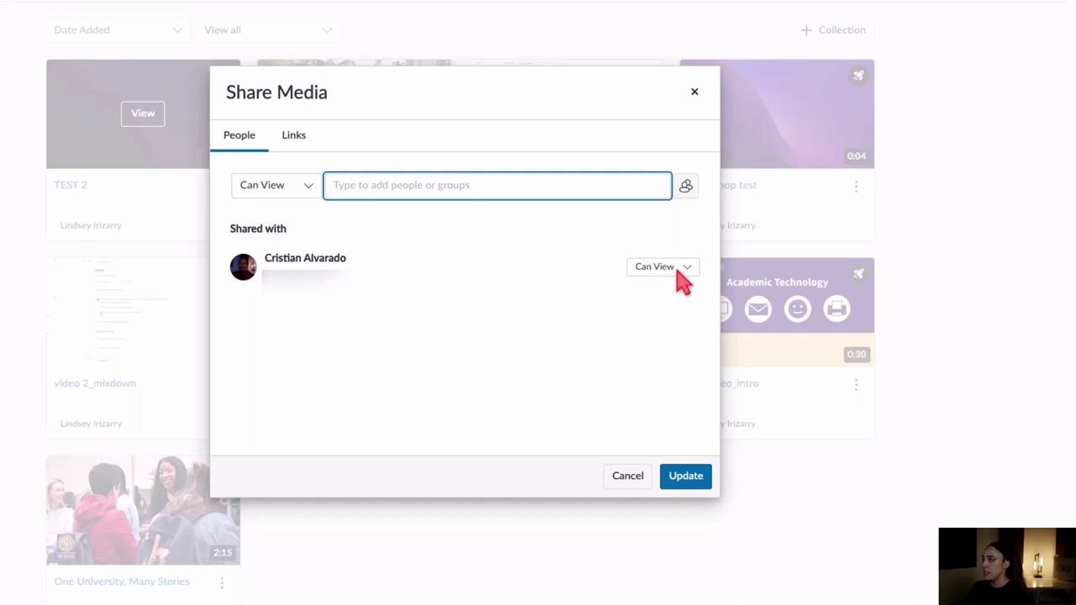
pyautogui.click(687, 267)
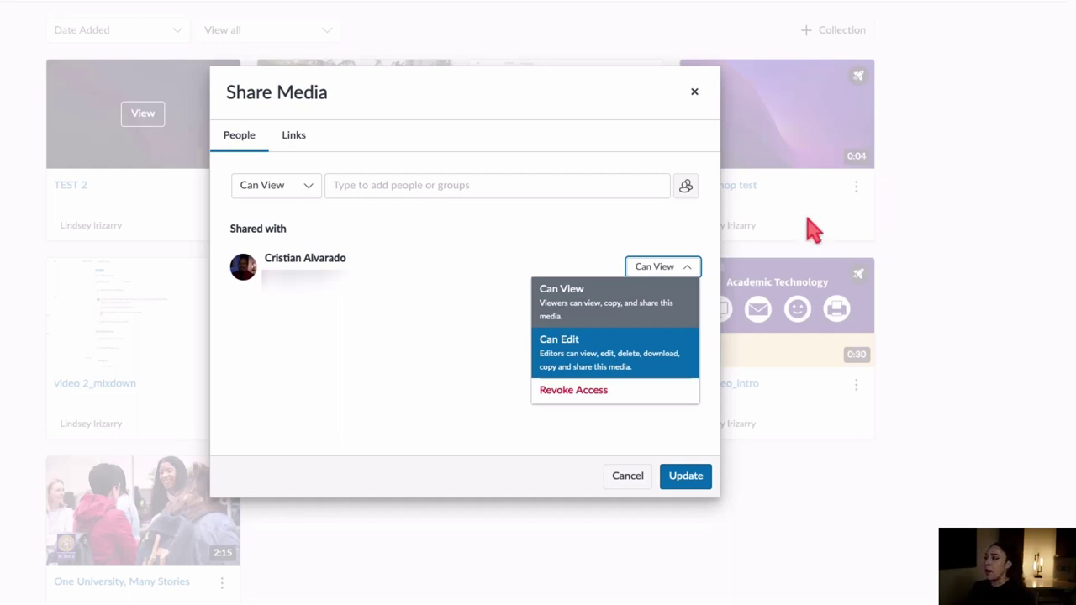
pyautogui.click(511, 210)
pyautogui.click(654, 267)
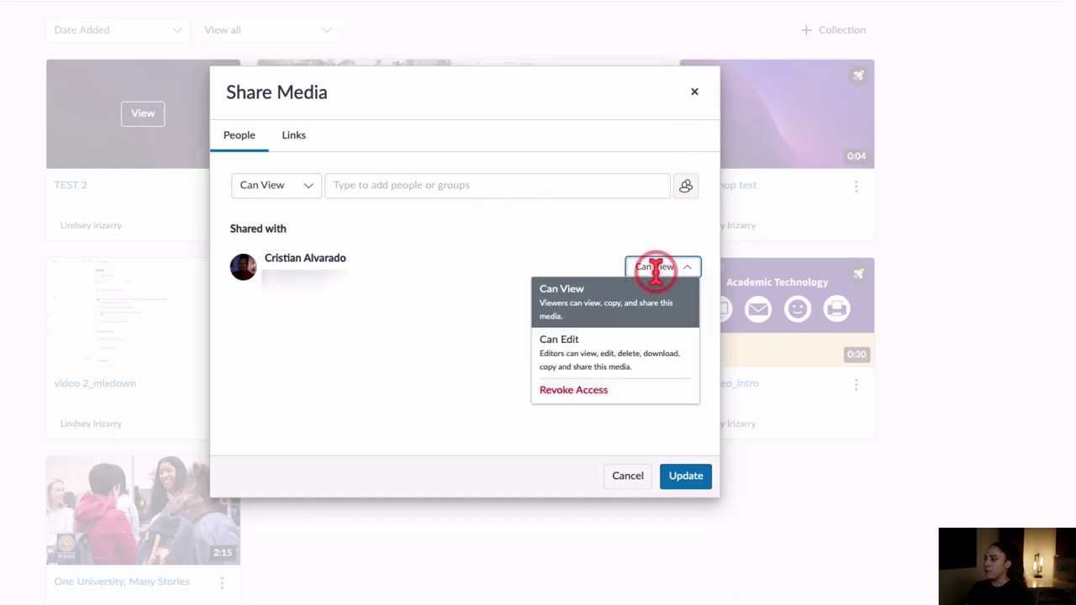
pyautogui.click(416, 286)
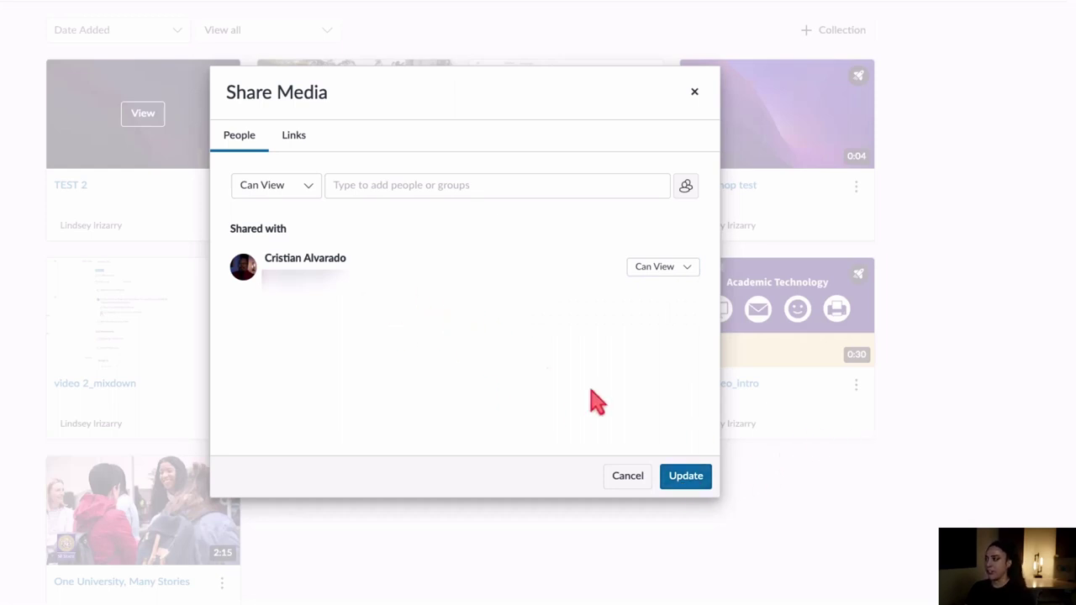
# Step: Create a public link for TEST 2, select its URL, and leave the sharing settings without updating them
pyautogui.click(294, 145)
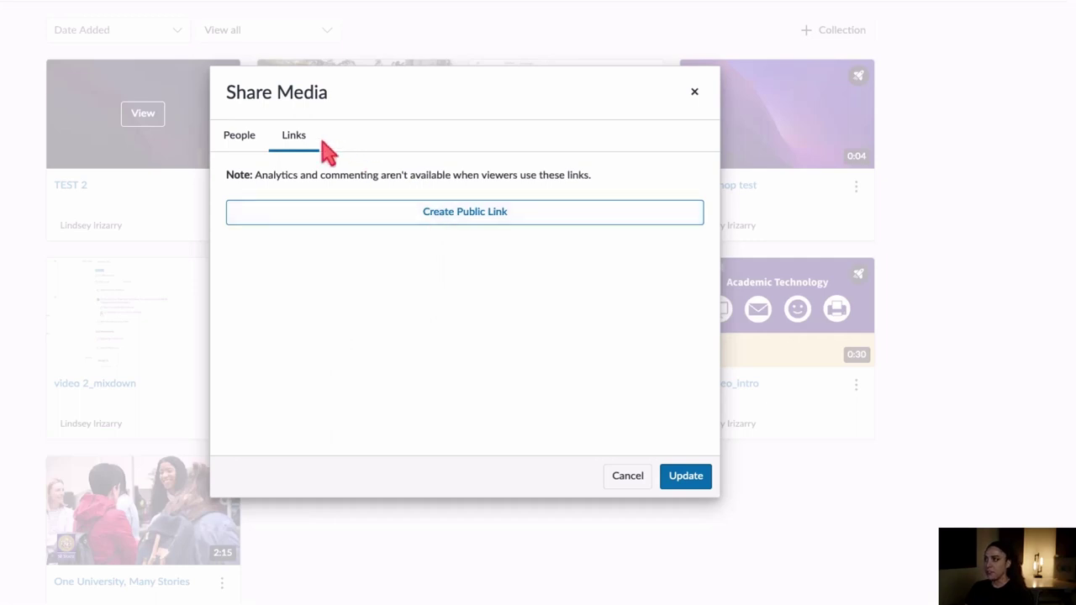
pyautogui.click(444, 218)
pyautogui.click(293, 228)
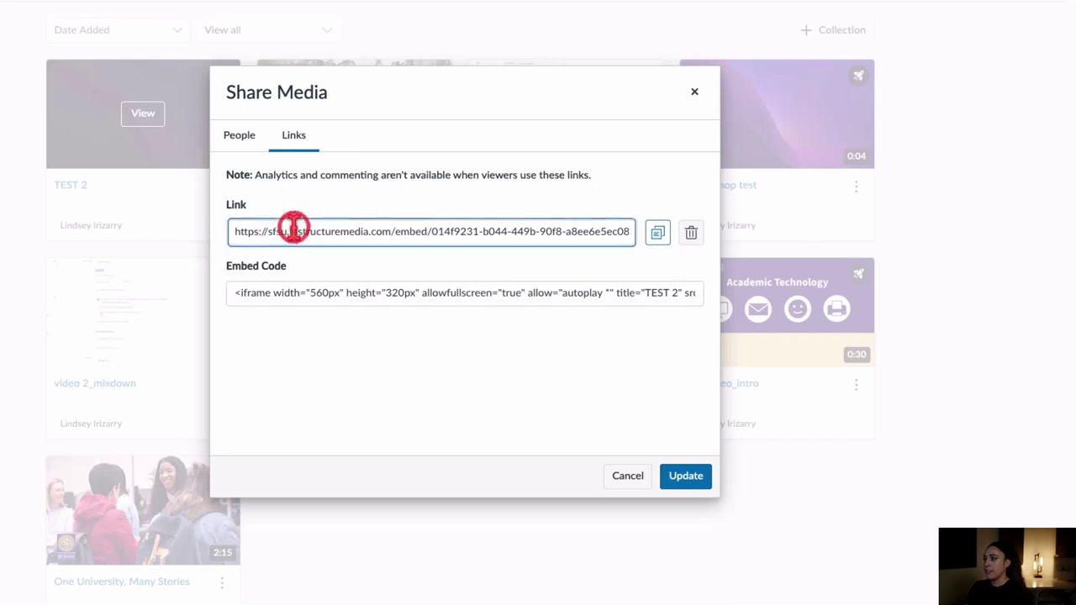
pyautogui.moveTo(241, 232); pyautogui.dragTo(641, 233)
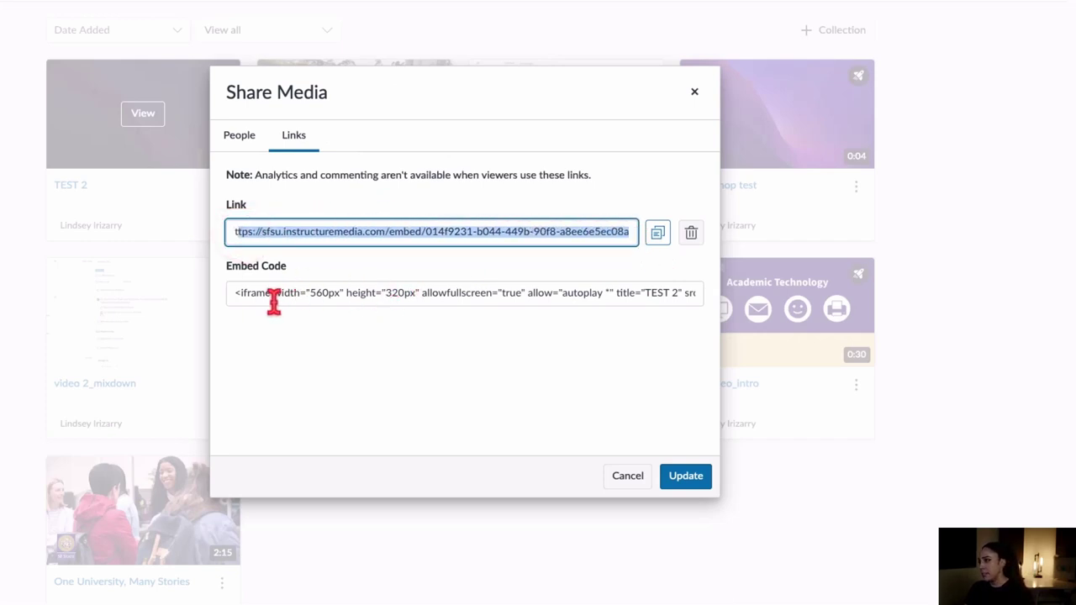
pyautogui.click(244, 139)
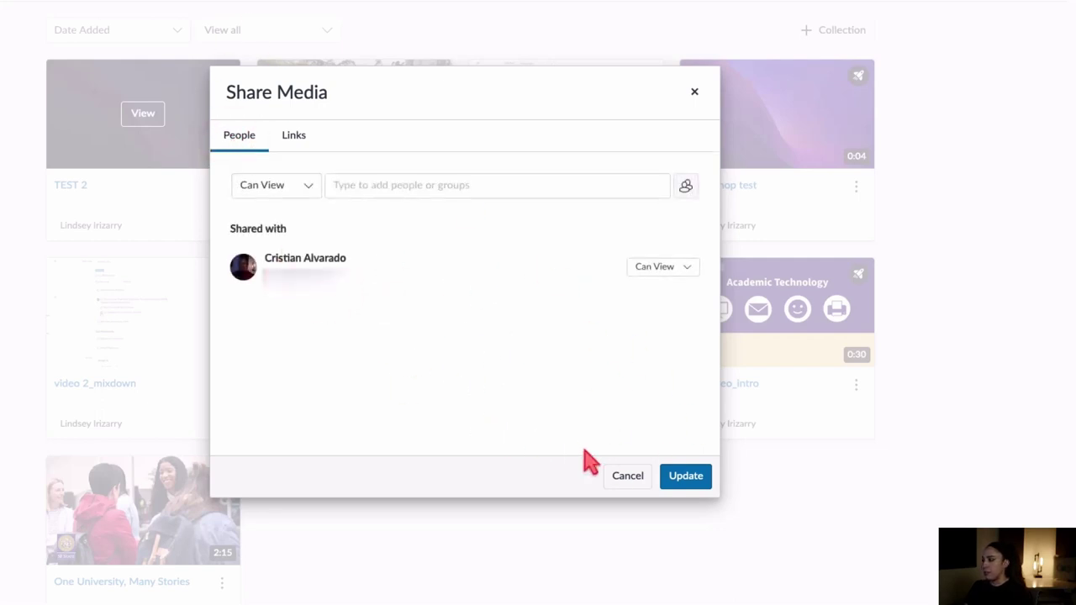
pyautogui.click(628, 477)
pyautogui.click(589, 336)
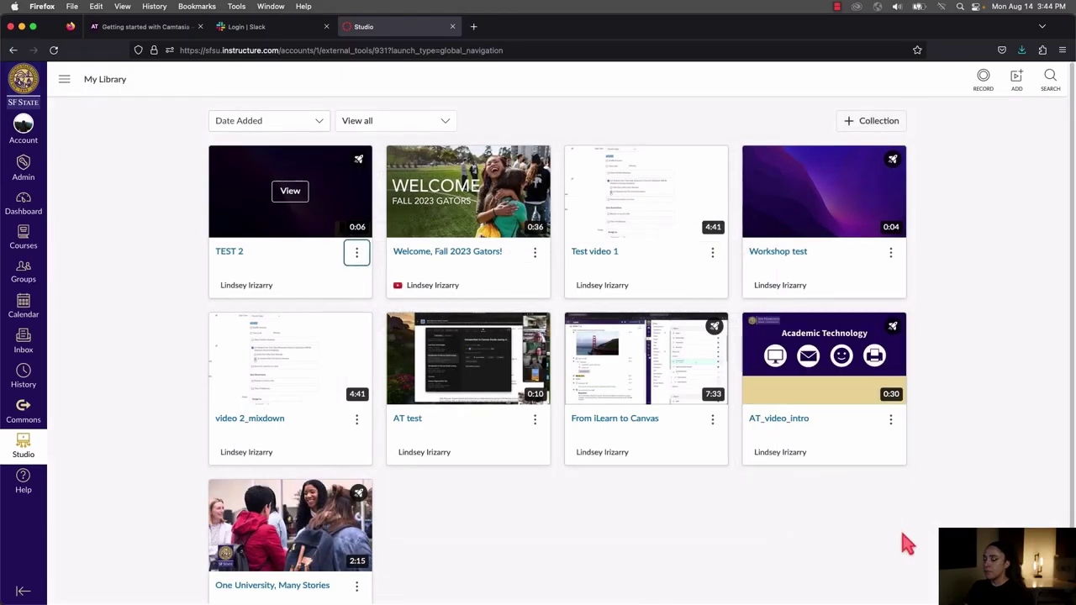
# Step: Check the destination options for moving TEST 2, and cancel the move
pyautogui.click(357, 252)
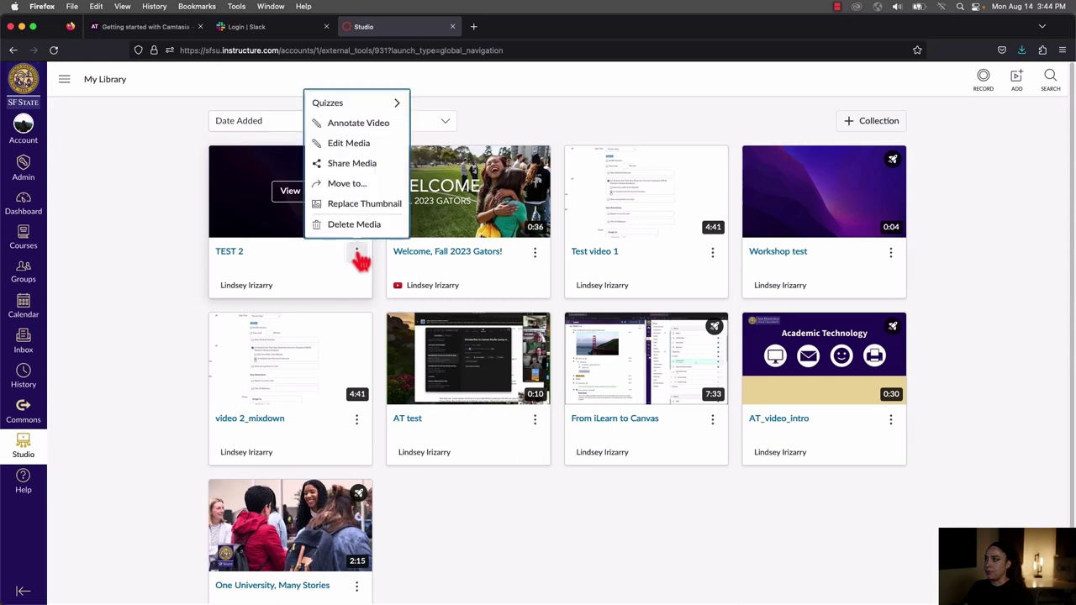
pyautogui.click(376, 192)
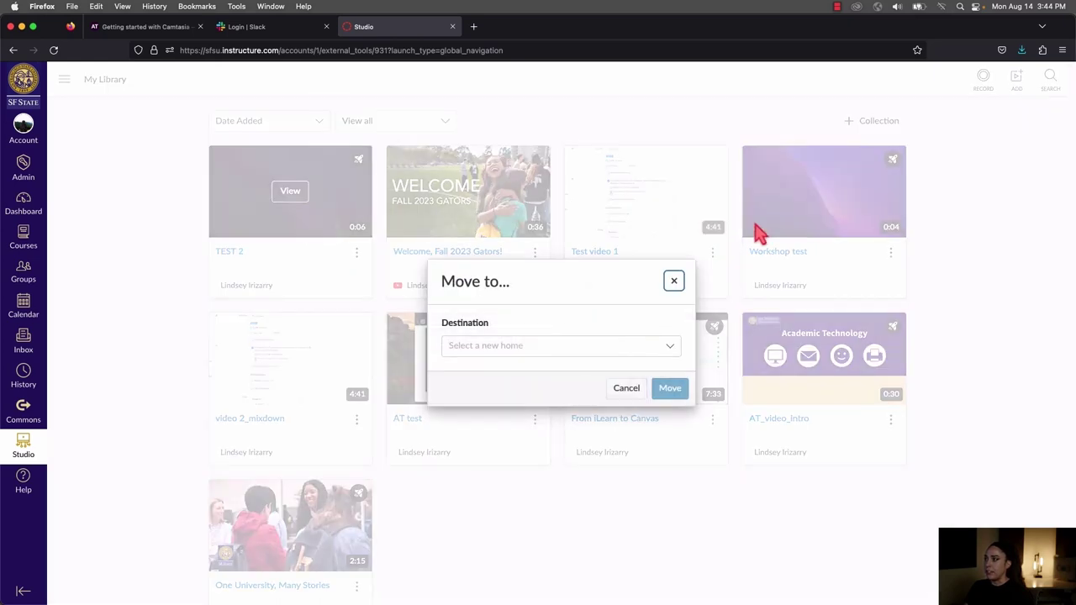
pyautogui.click(561, 345)
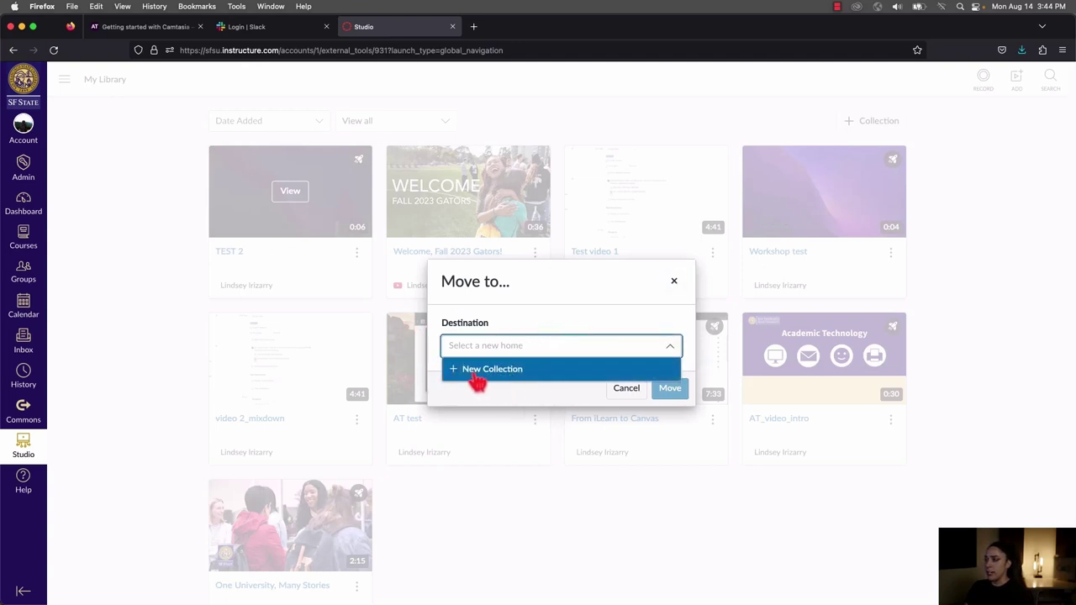
pyautogui.rightClick(632, 392)
pyautogui.click(631, 392)
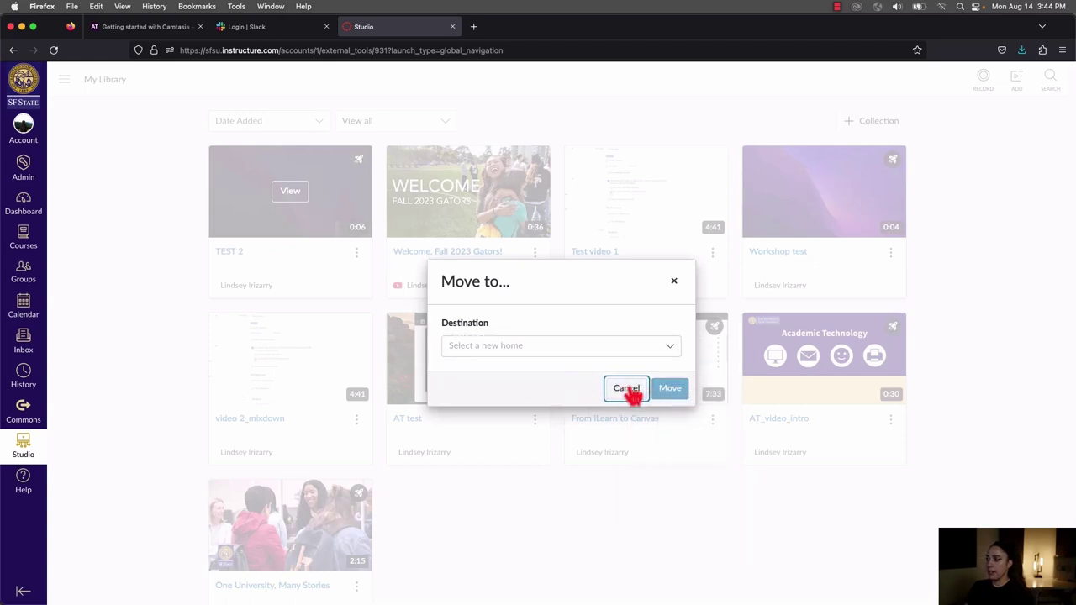
pyautogui.click(626, 389)
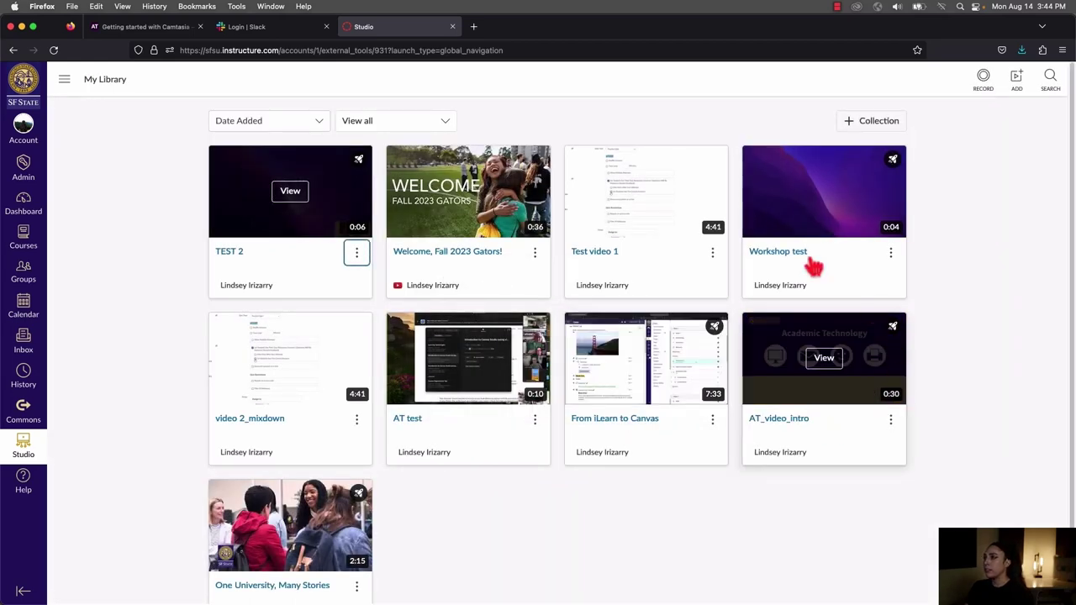
pyautogui.click(357, 256)
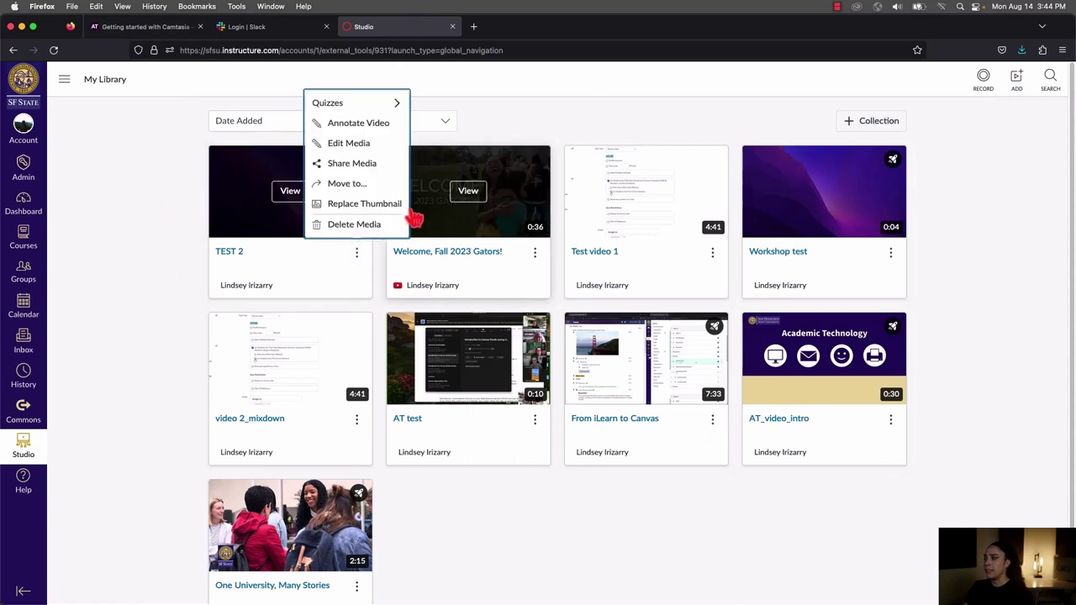
pyautogui.press('Up')
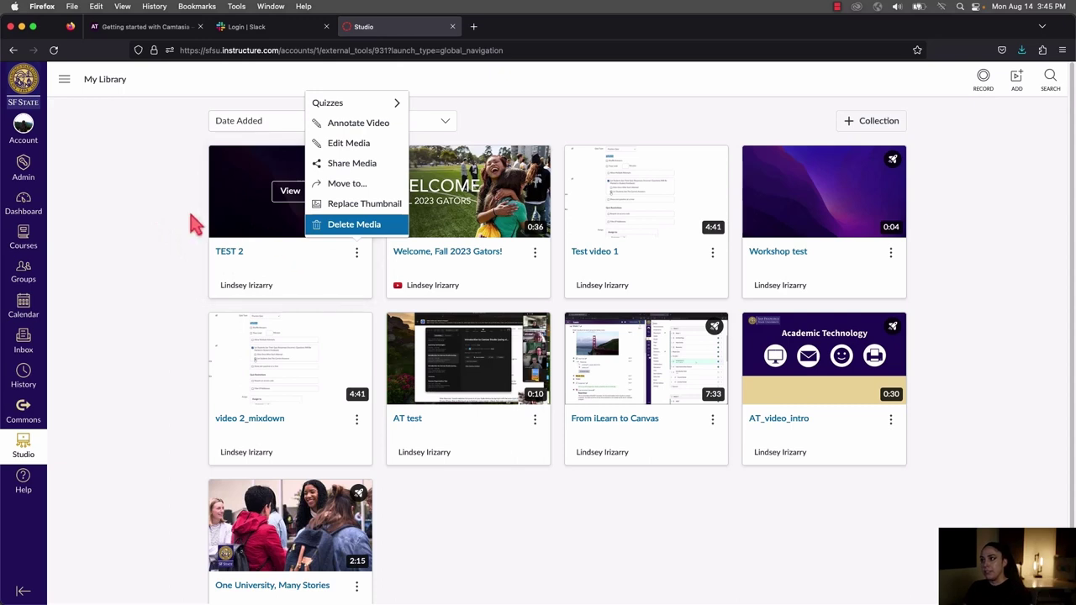
pyautogui.click(82, 239)
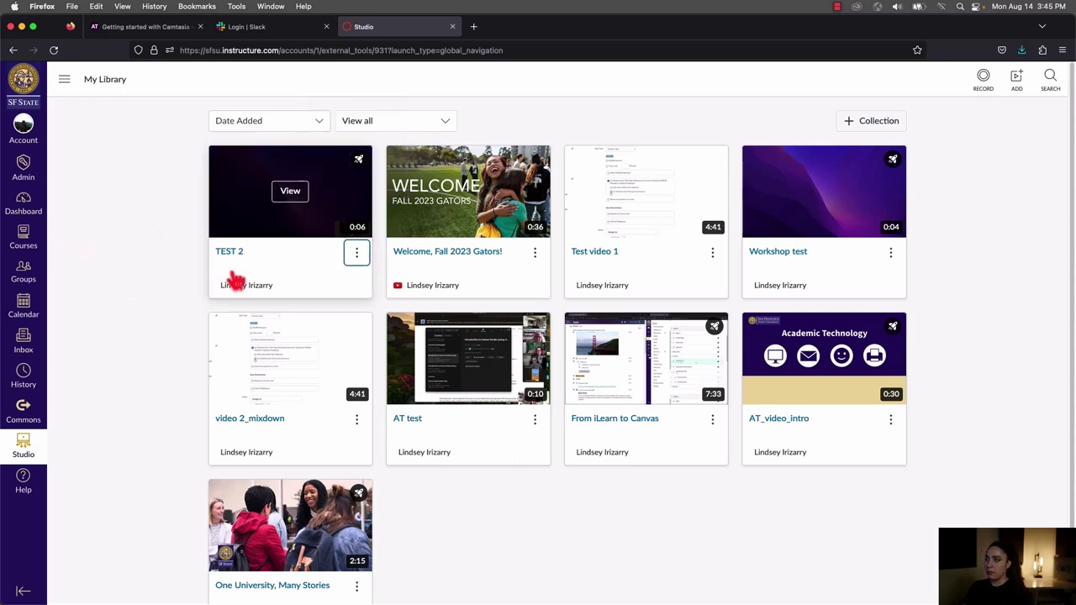
# Step: Open the TEST 2 video, edit its details, and change the title to "TEST 2 - hi"
pyautogui.click(290, 194)
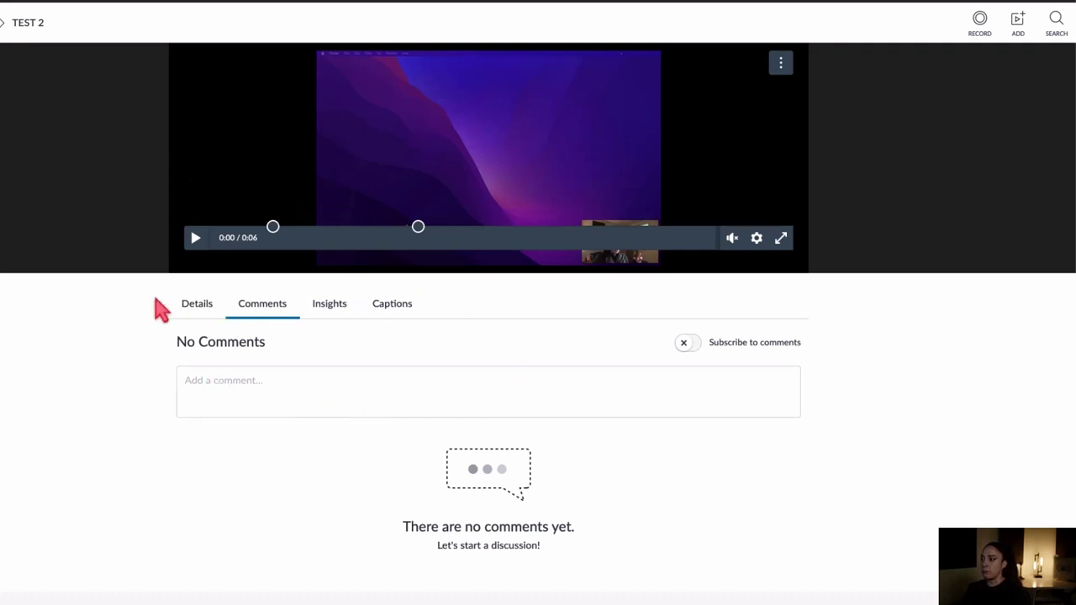
pyautogui.click(194, 311)
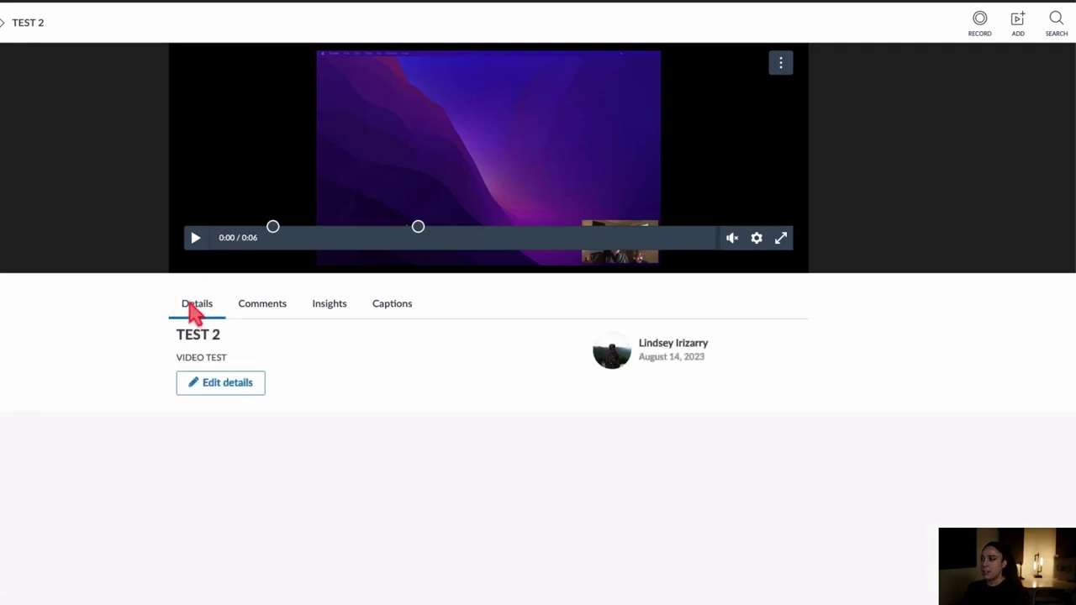
pyautogui.click(225, 395)
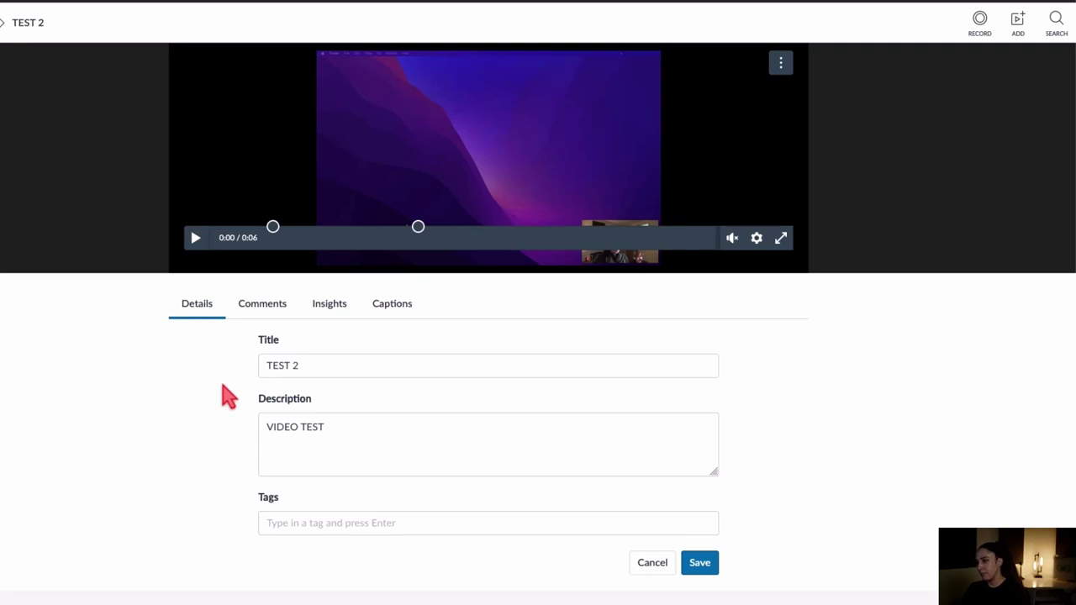
pyautogui.click(332, 362)
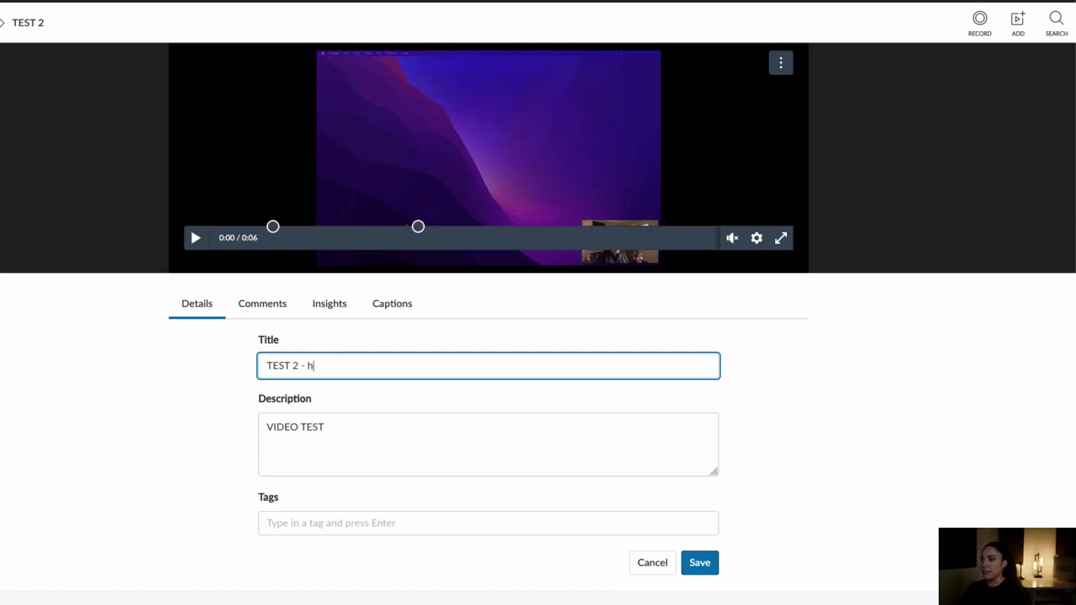
# Step: Enter the tag "workshop" in the video's details and save them
pyautogui.click(392, 428)
pyautogui.tripleClick(381, 429)
pyautogui.click(377, 448)
pyautogui.click(300, 521)
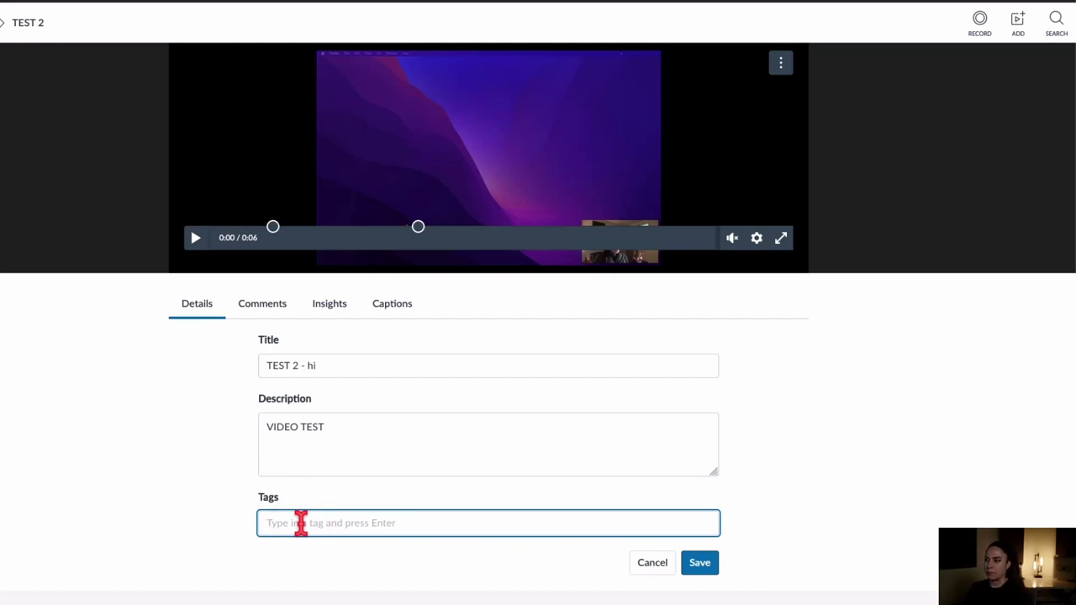
pyautogui.write('wor')
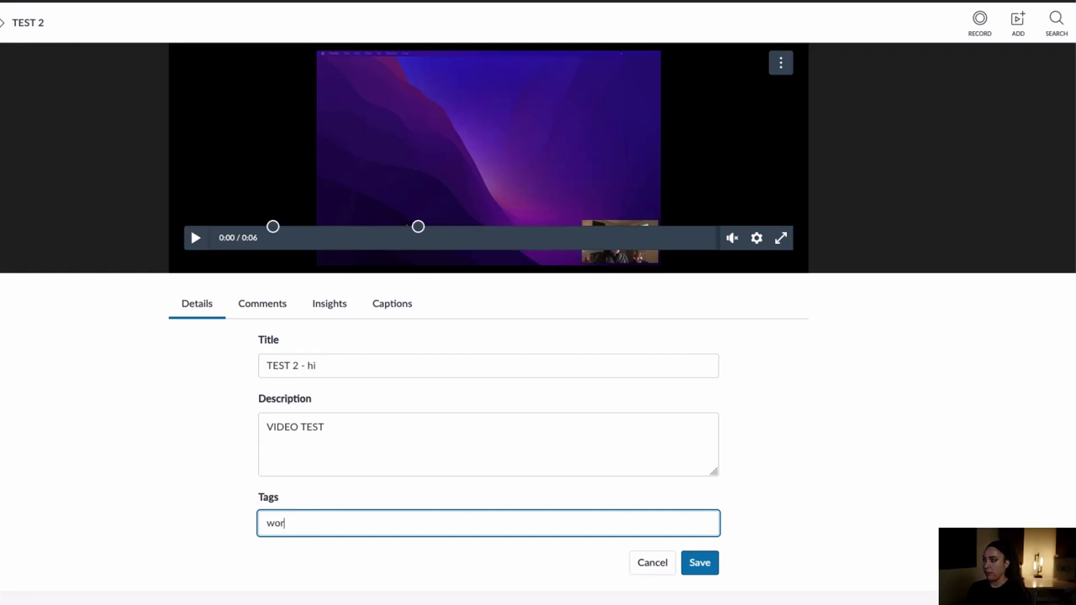
pyautogui.write('kshop')
pyautogui.click(698, 563)
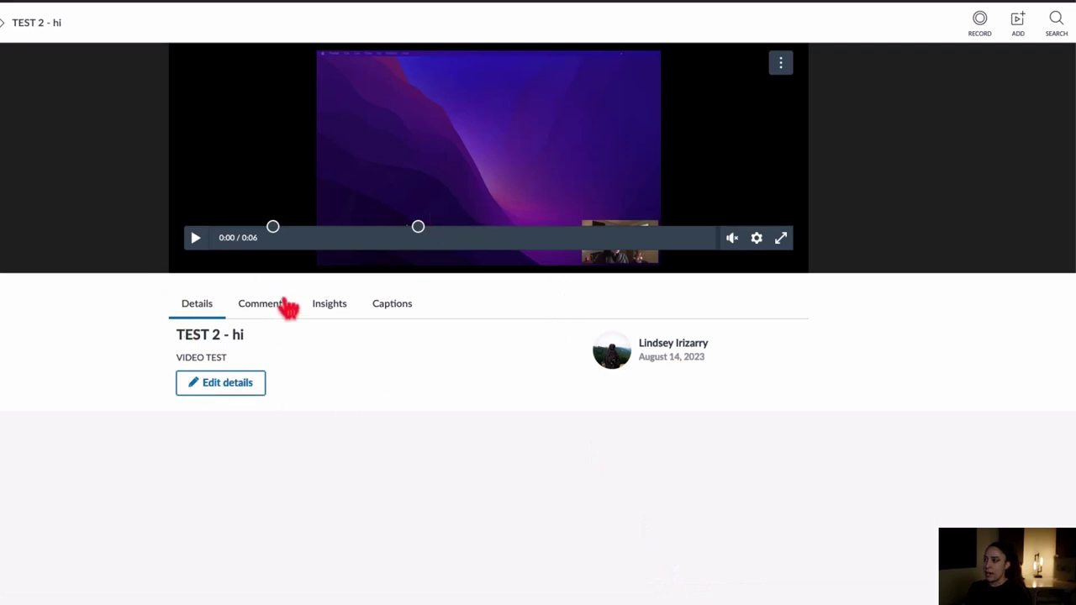
# Step: View the student insights for the "TEST 2 - hi" video
pyautogui.click(337, 313)
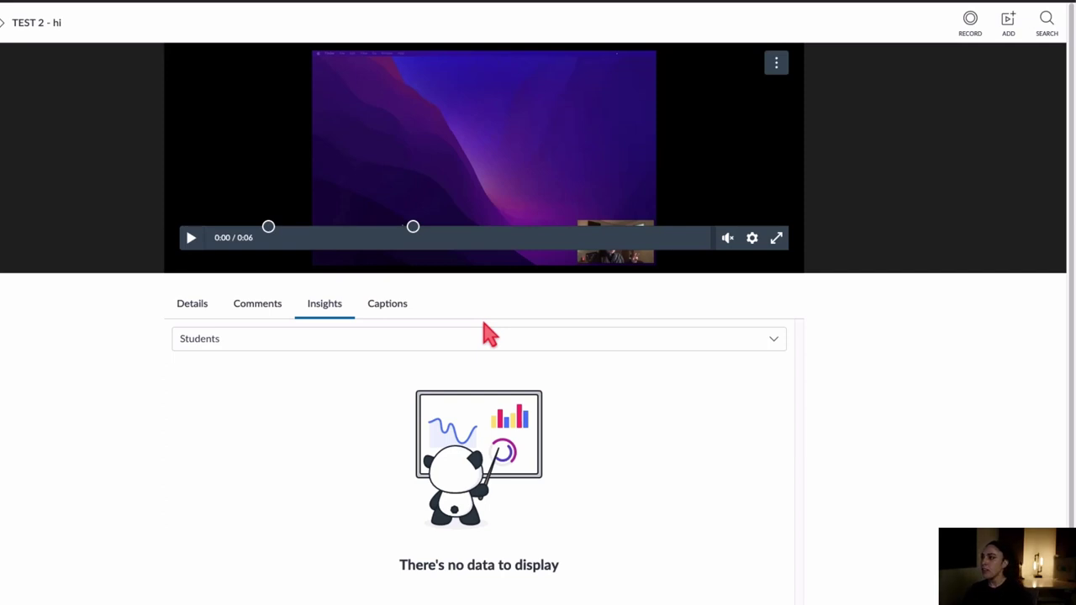
# Step: Request automatic captions for the "TEST 2 - hi" video with English as the spoken language
pyautogui.click(393, 309)
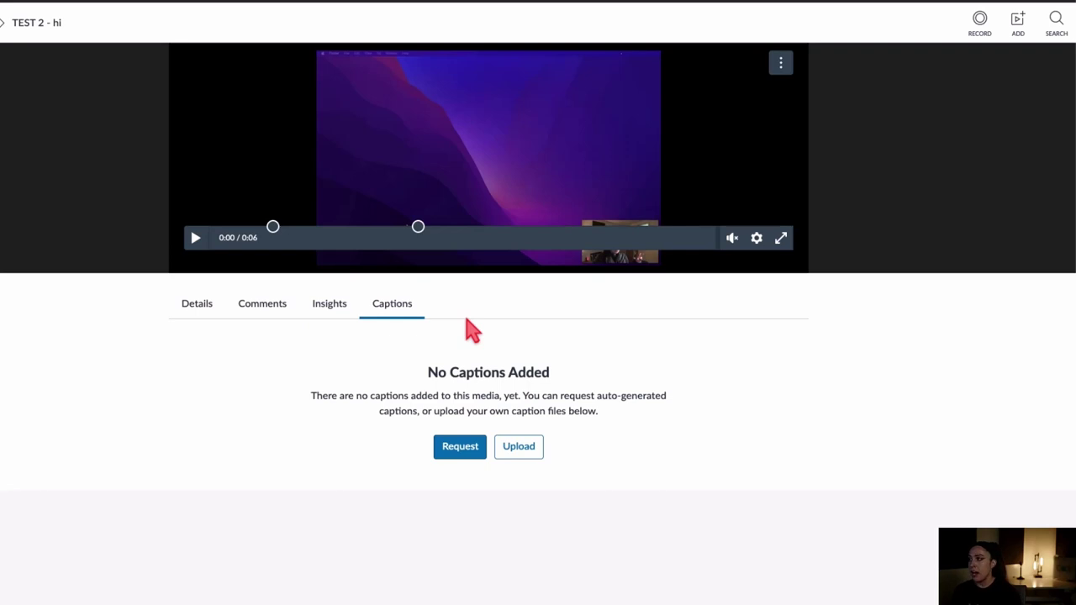
pyautogui.click(468, 452)
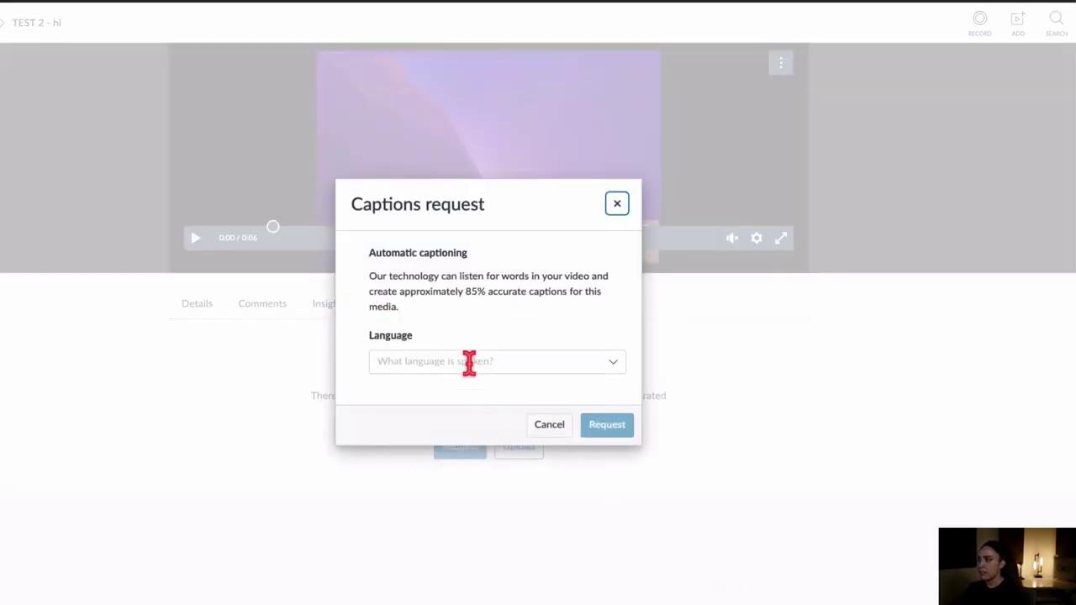
pyautogui.click(404, 359)
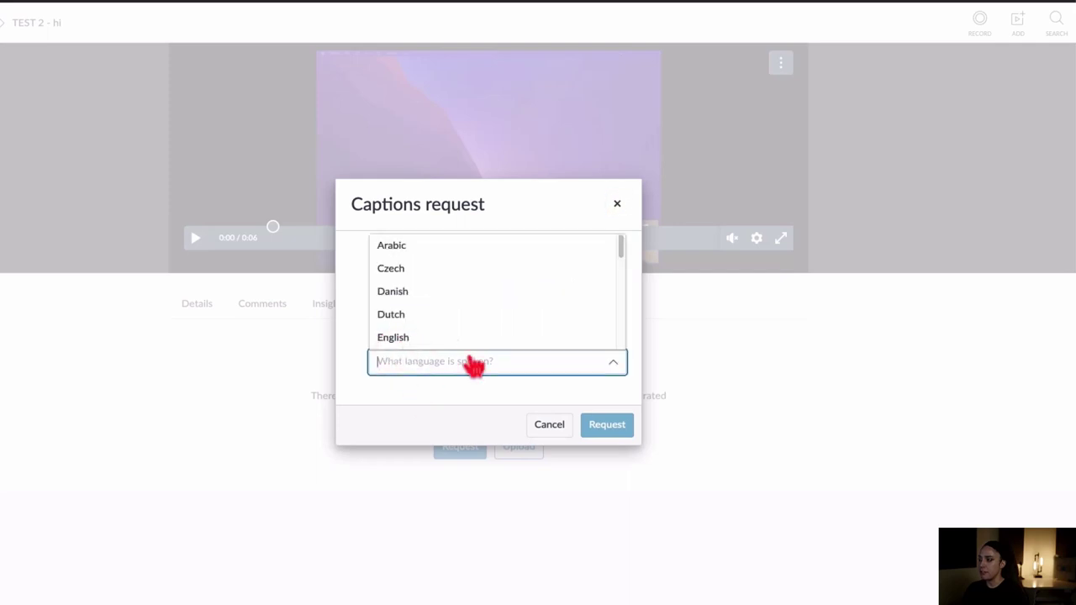
pyautogui.click(411, 337)
pyautogui.click(605, 425)
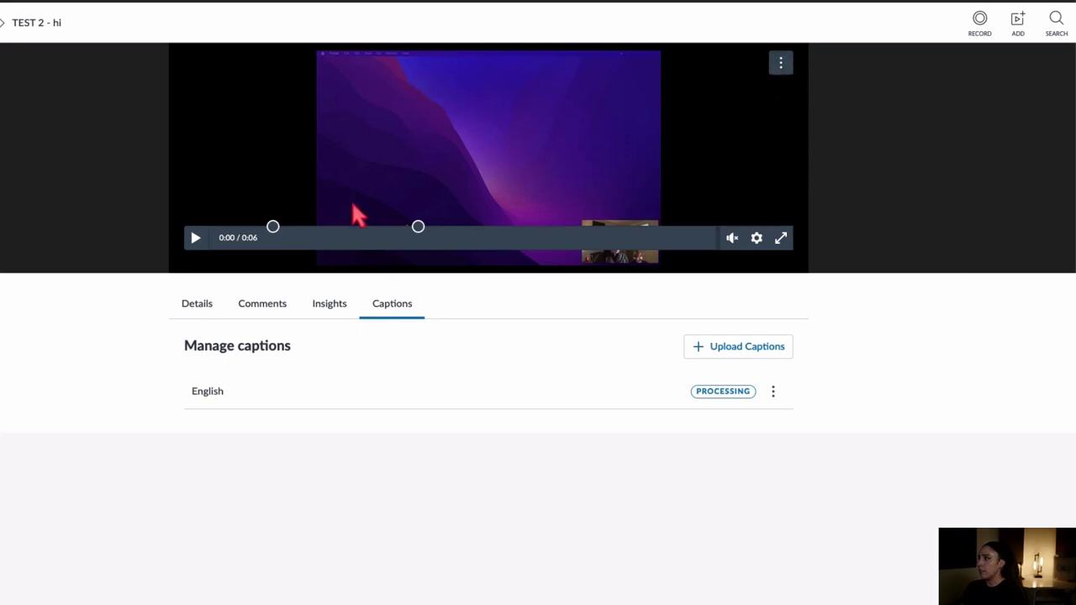
# Step: Check the additional options for the "TEST 2 - hi" video, and return to My Library
pyautogui.click(781, 67)
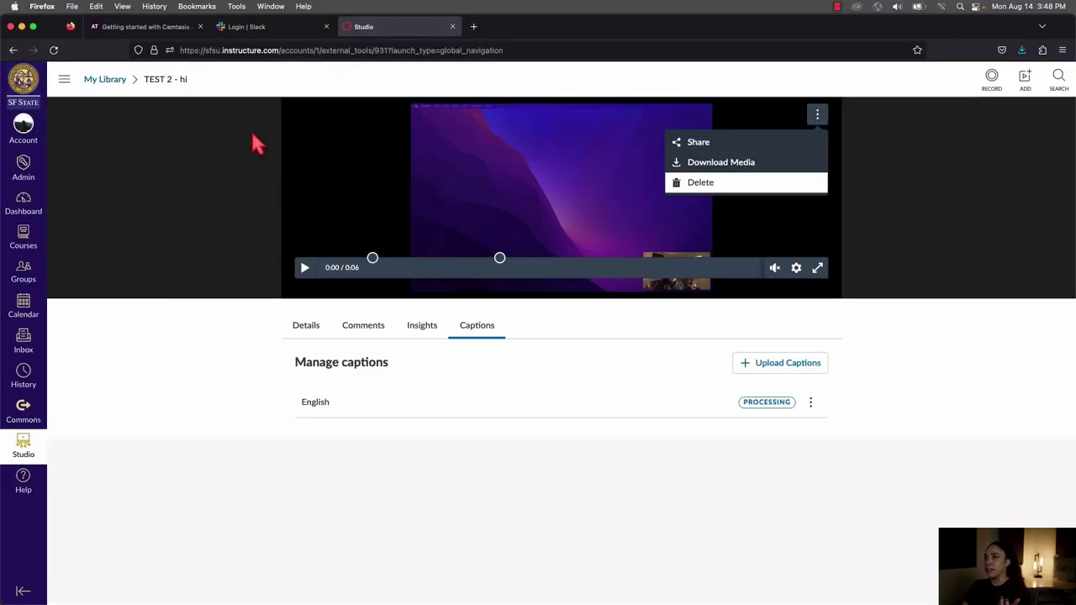
pyautogui.click(0, 21)
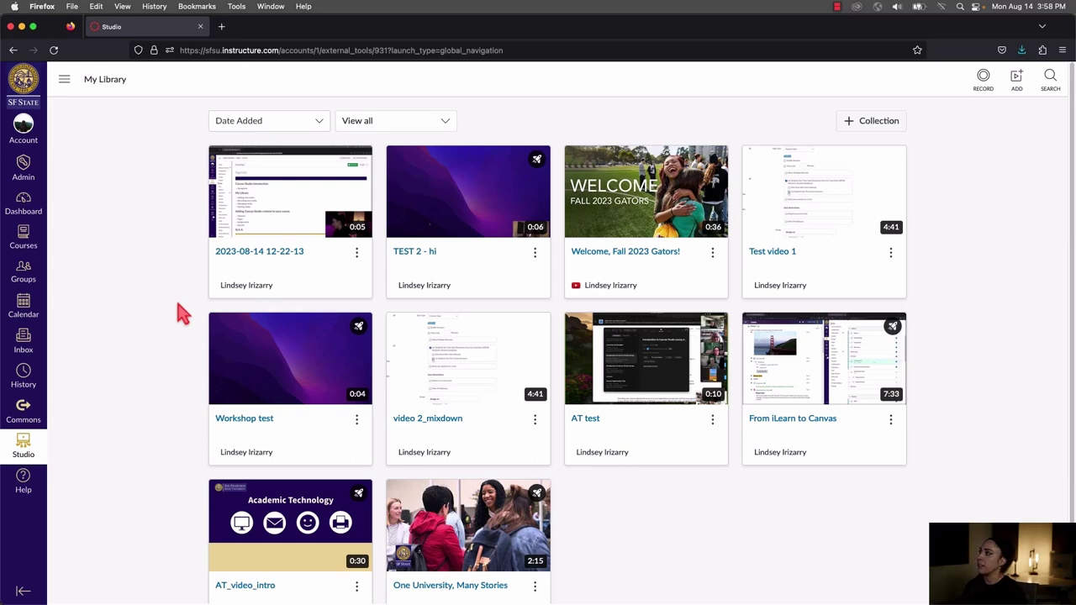
pyautogui.click(1016, 79)
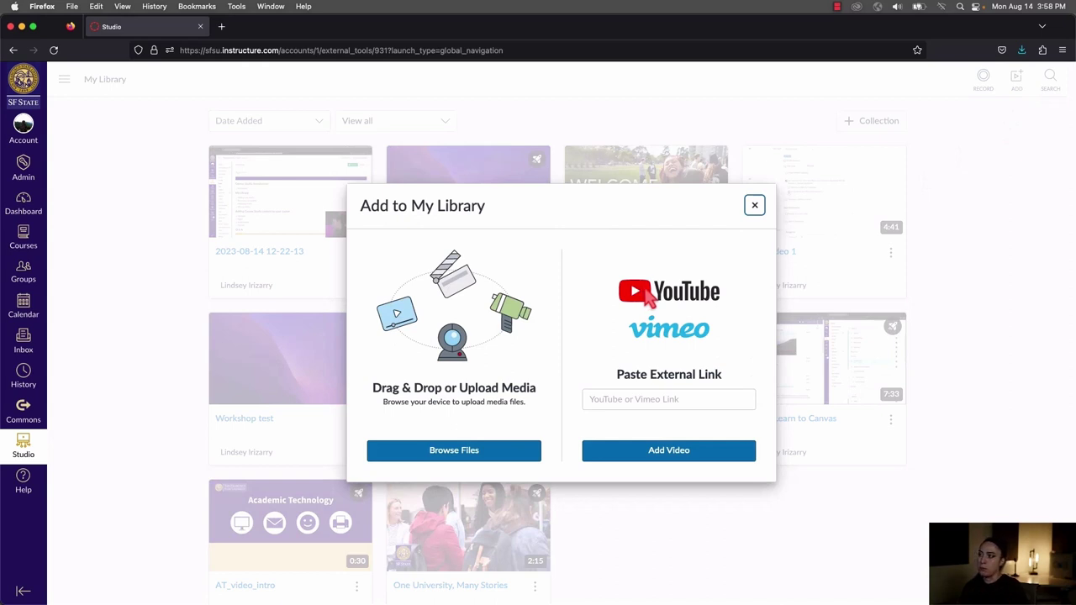
pyautogui.click(466, 462)
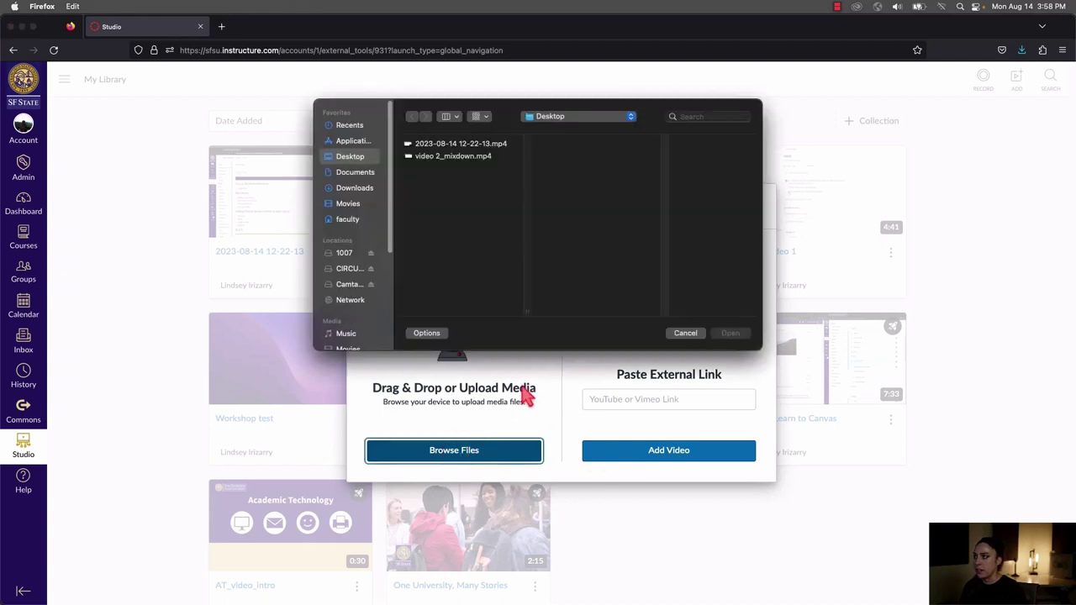
pyautogui.click(437, 147)
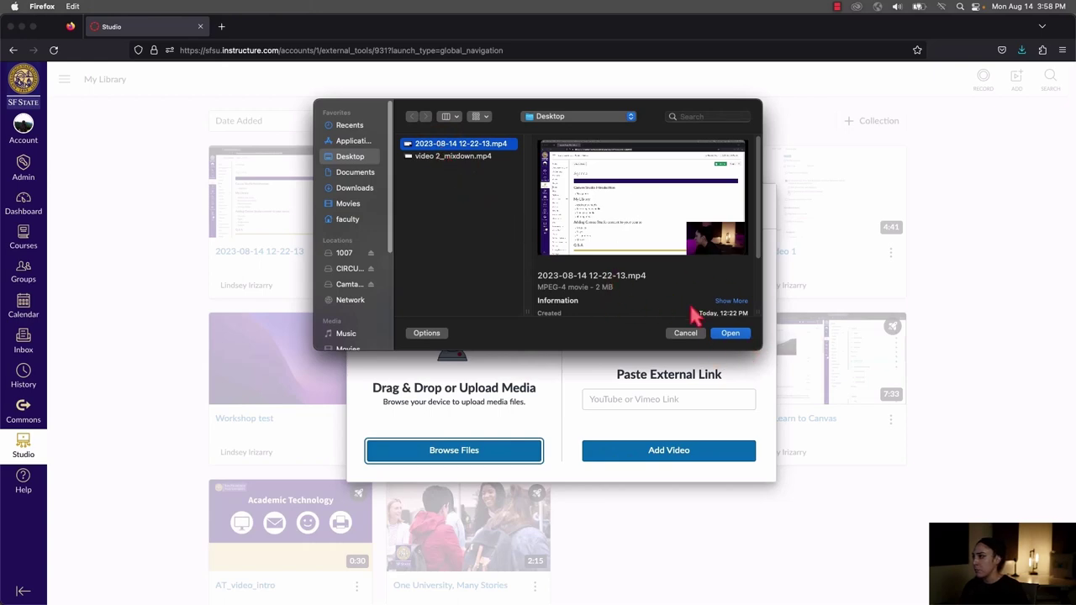
pyautogui.click(736, 338)
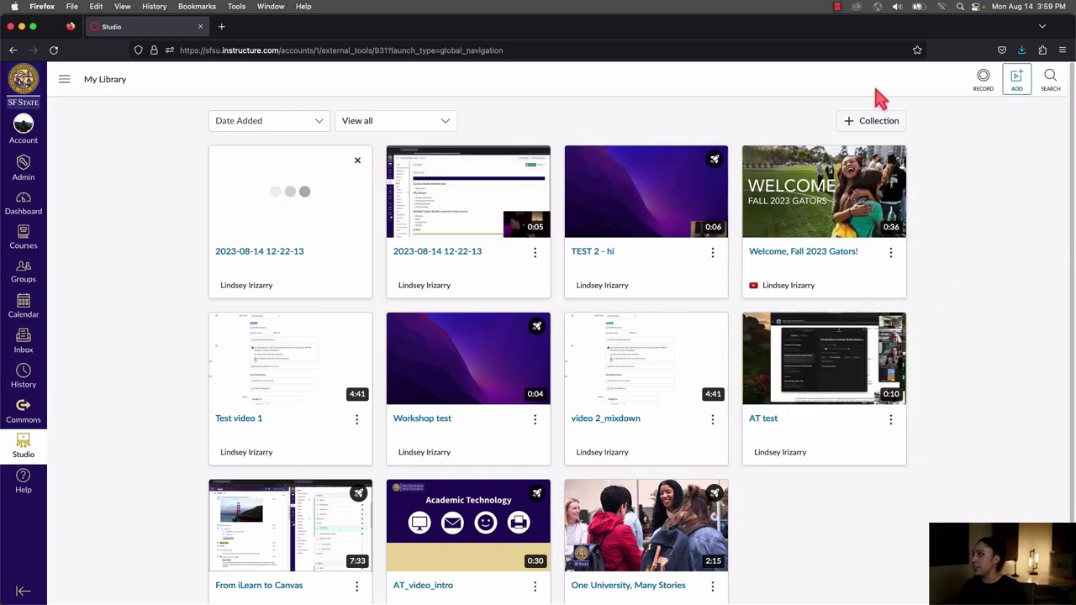
pyautogui.click(1015, 87)
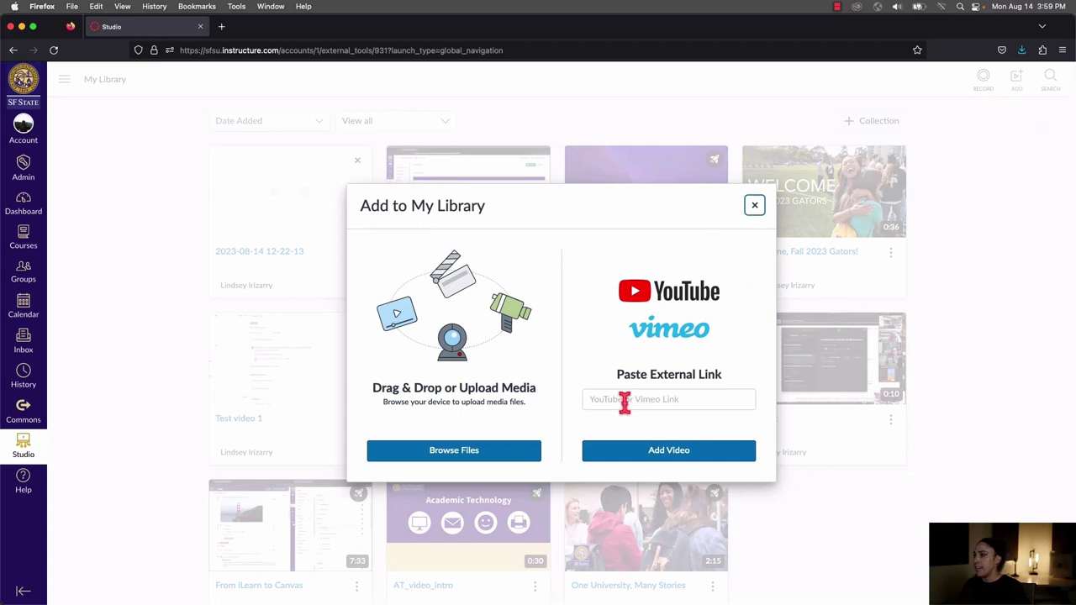
pyautogui.click(624, 402)
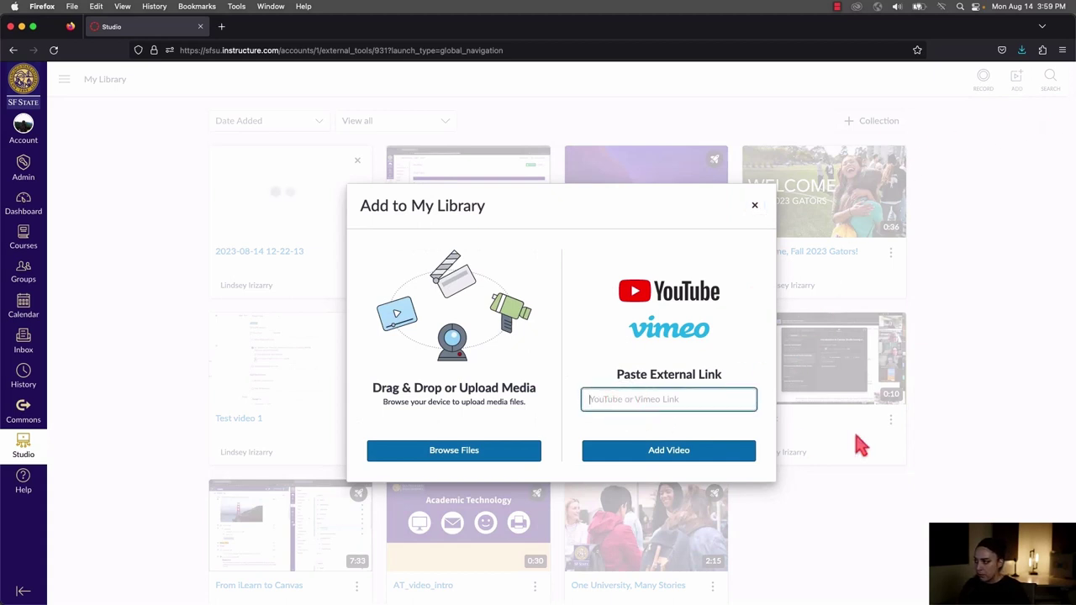
pyautogui.write('https://www.youtube.com/watch?v=tMoR2SMrQFY')
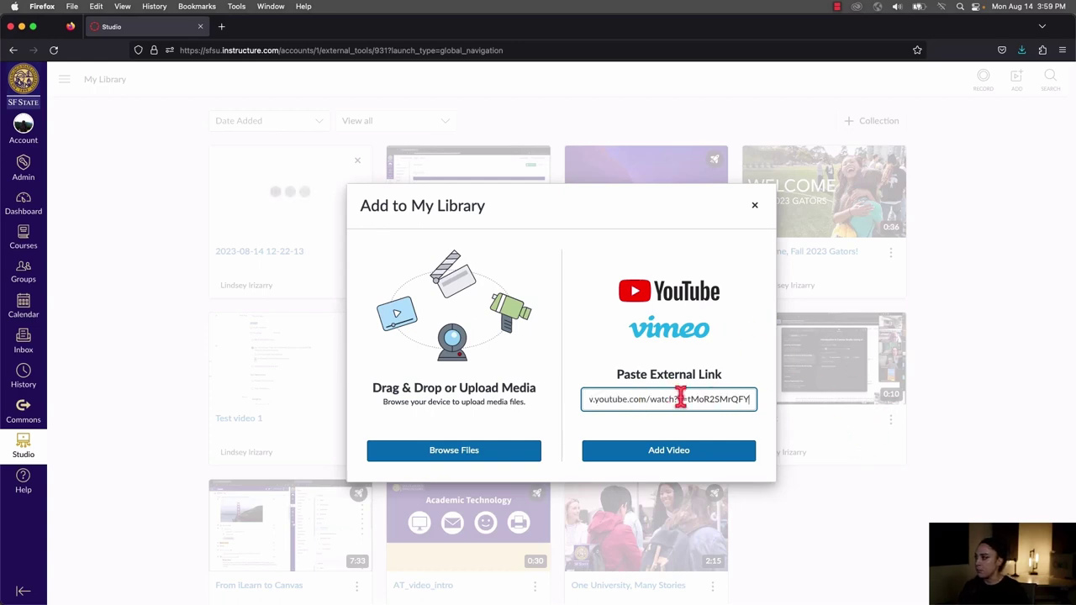
pyautogui.click(681, 453)
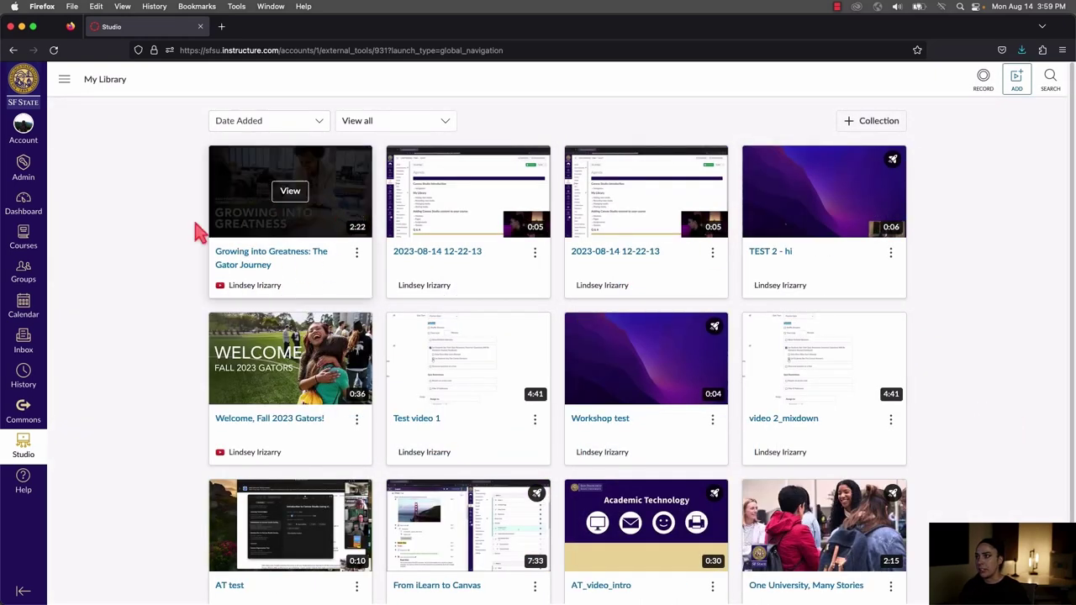
pyautogui.click(358, 253)
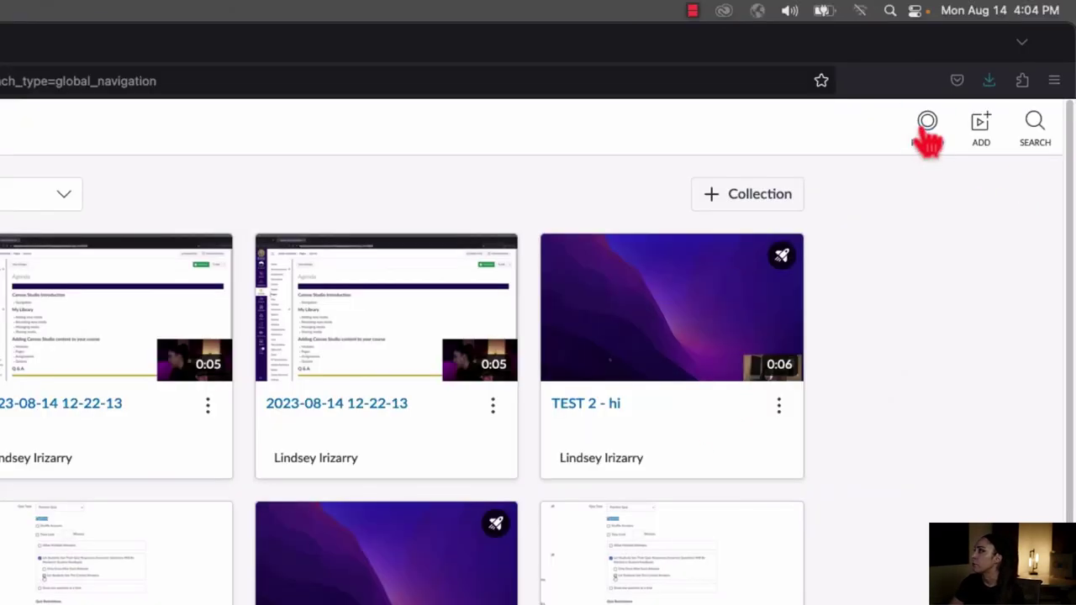
# Step: Launch a screen capture and set the recording size to Fullscreen
pyautogui.click(926, 133)
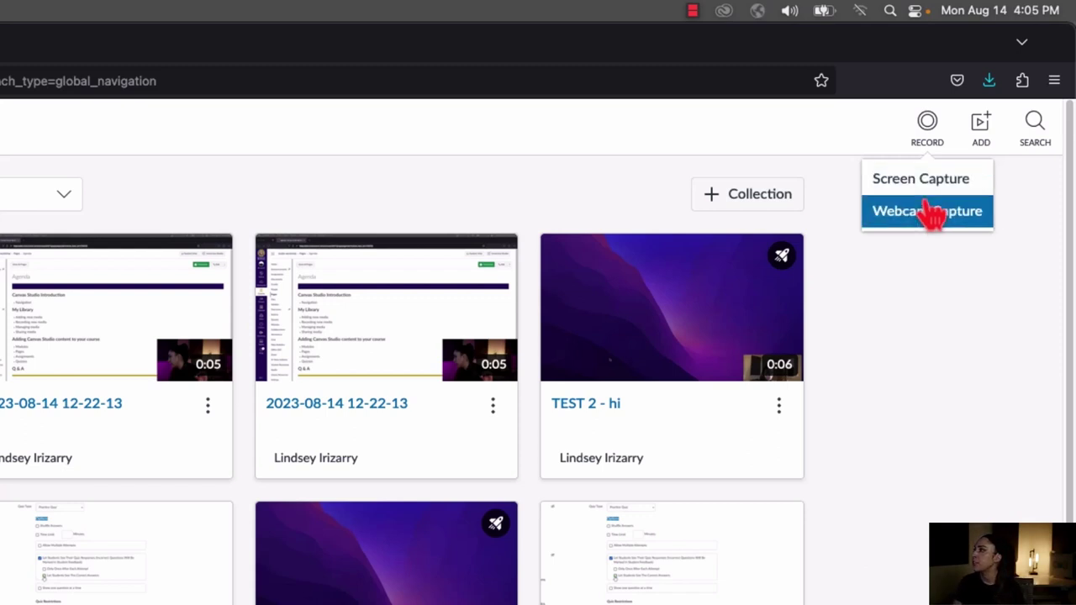
pyautogui.click(928, 189)
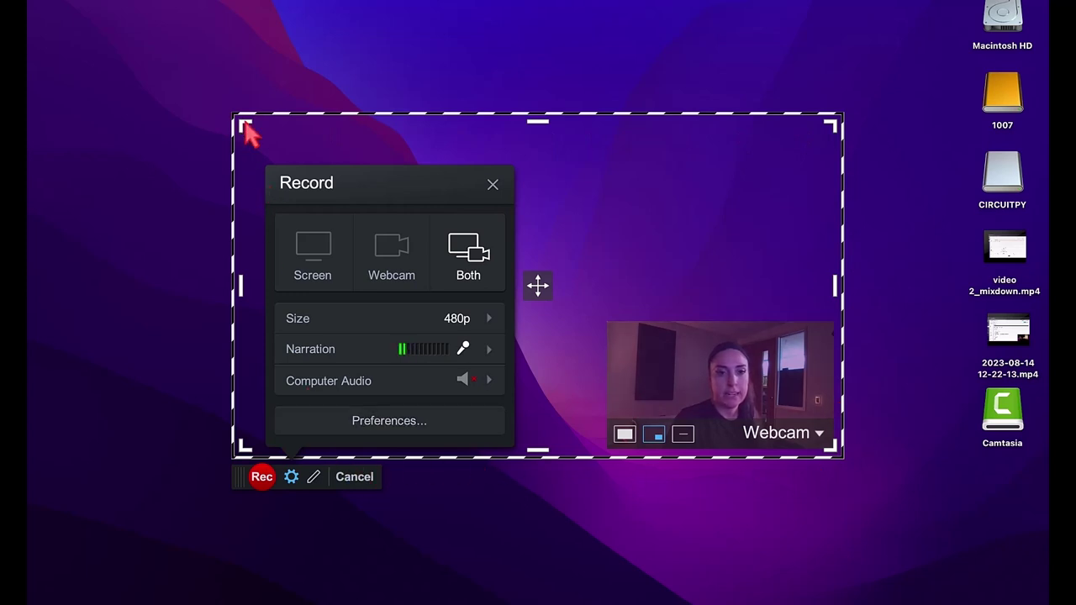
pyautogui.moveTo(246, 126); pyautogui.dragTo(108, 72)
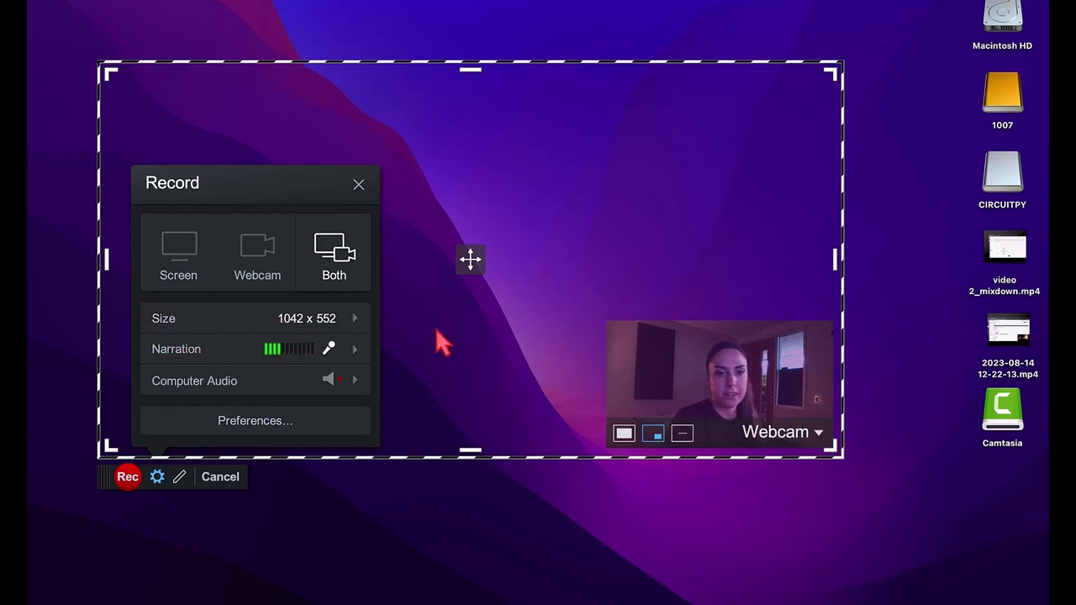
pyautogui.click(286, 330)
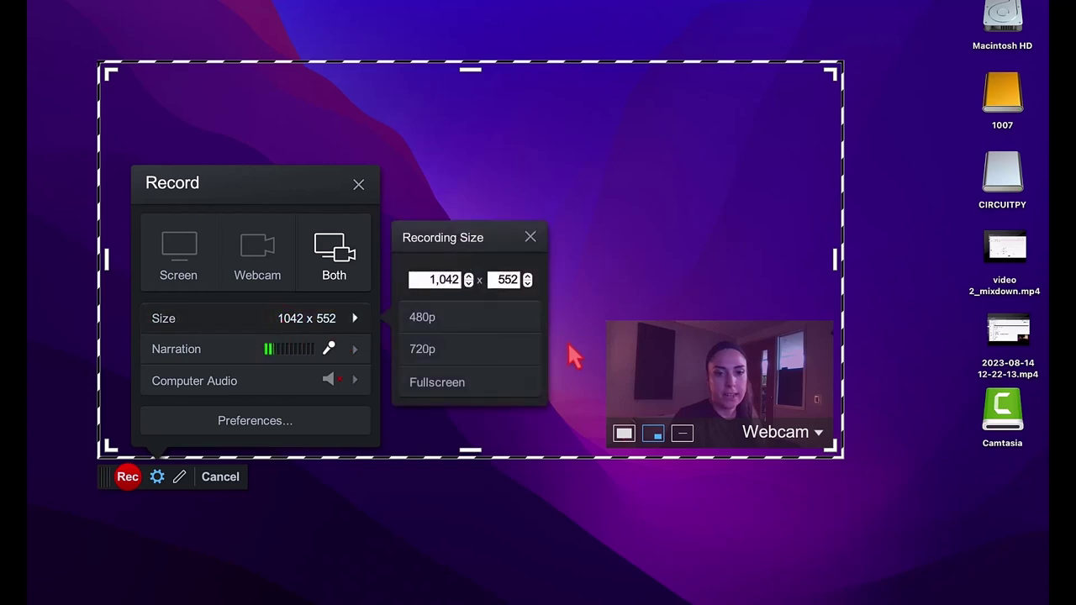
pyautogui.click(460, 382)
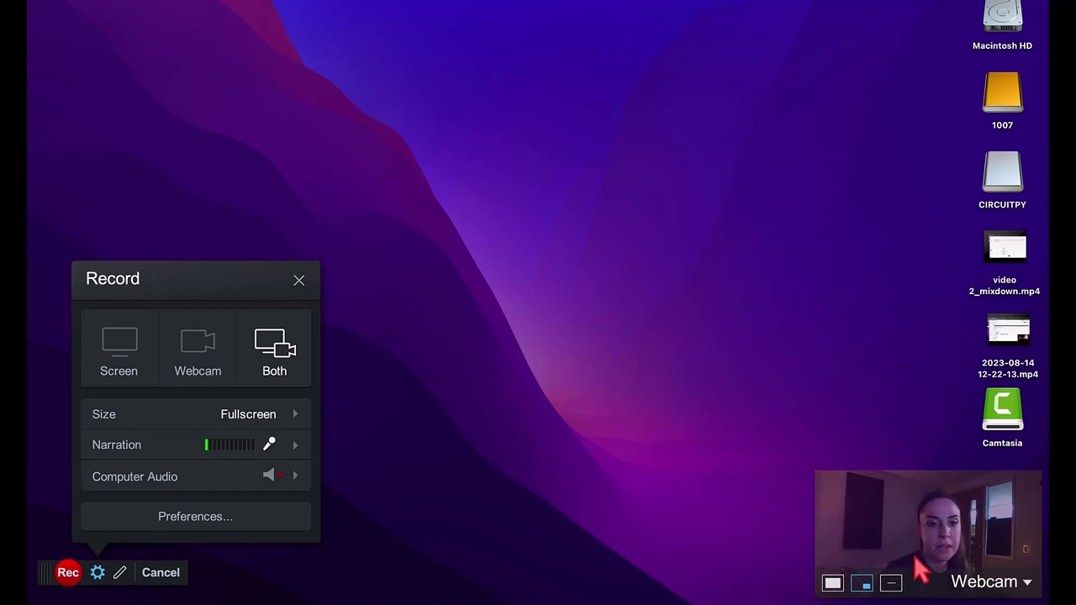
# Step: Try the Screen and Webcam recording modes, and switch back to Both
pyautogui.click(134, 357)
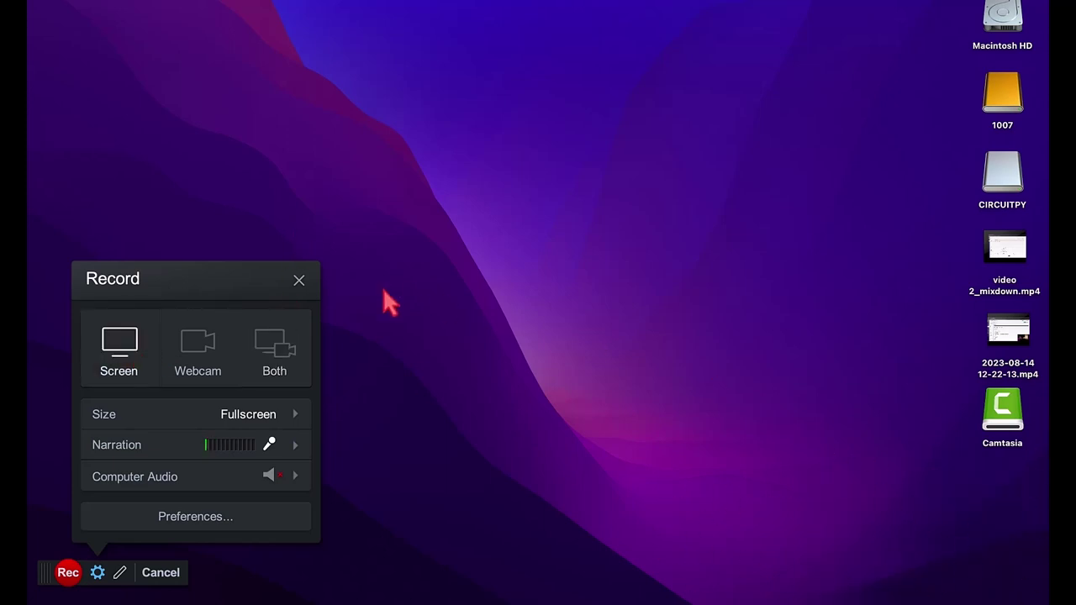
pyautogui.click(223, 353)
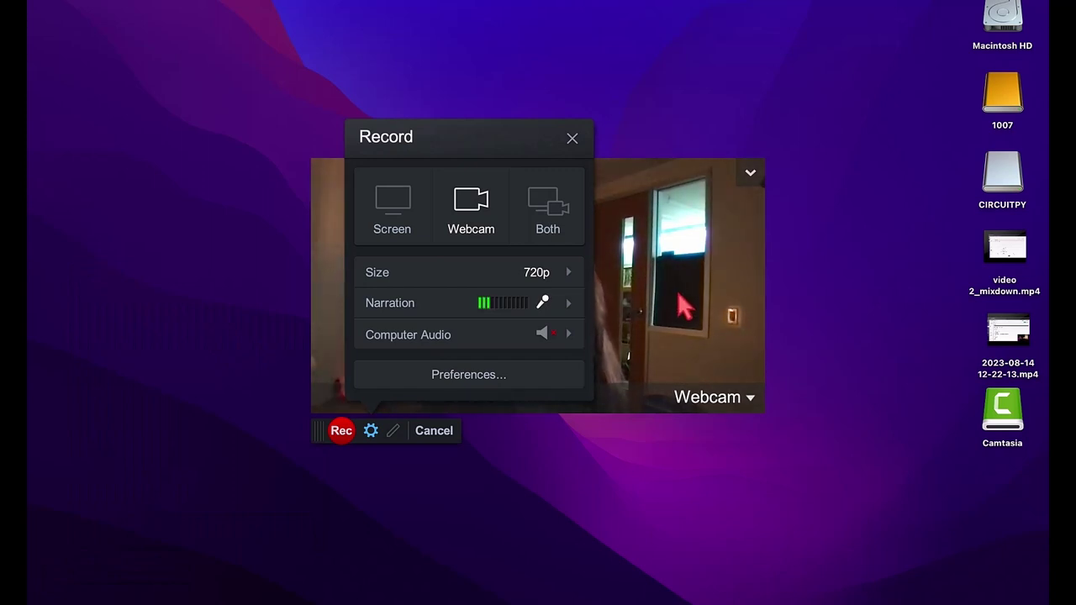
pyautogui.click(555, 215)
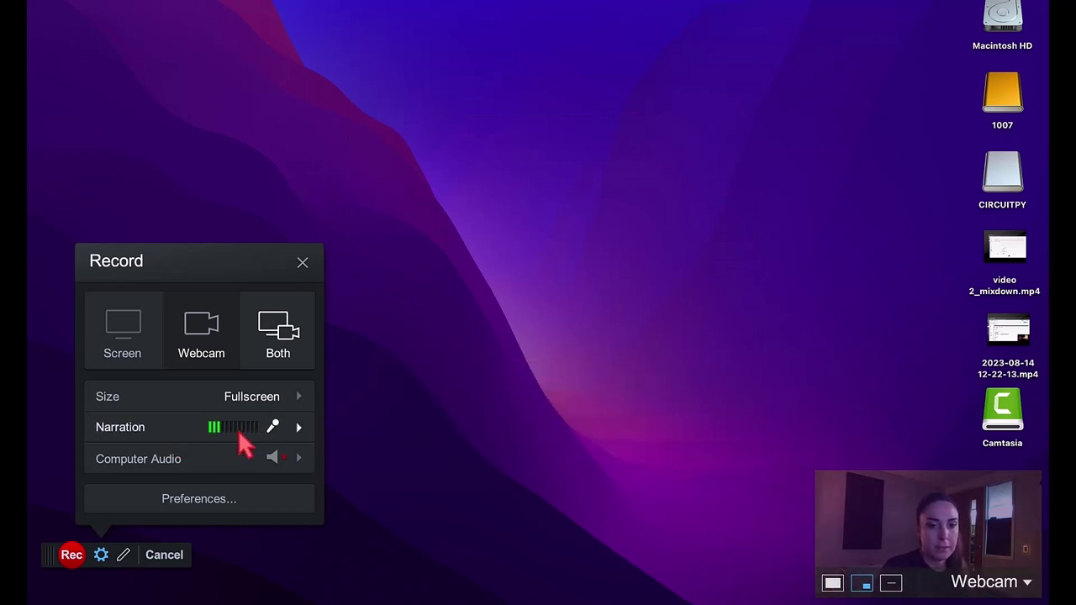
# Step: Examine the microphone choices for narration and the computer audio setup, and leave both unchanged
pyautogui.click(300, 429)
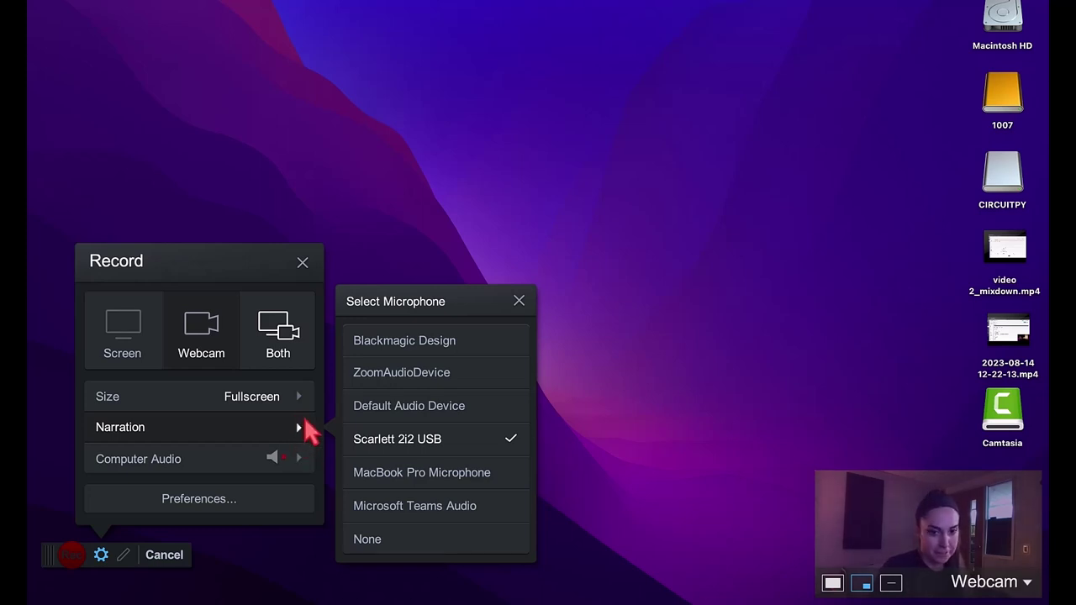
pyautogui.click(518, 300)
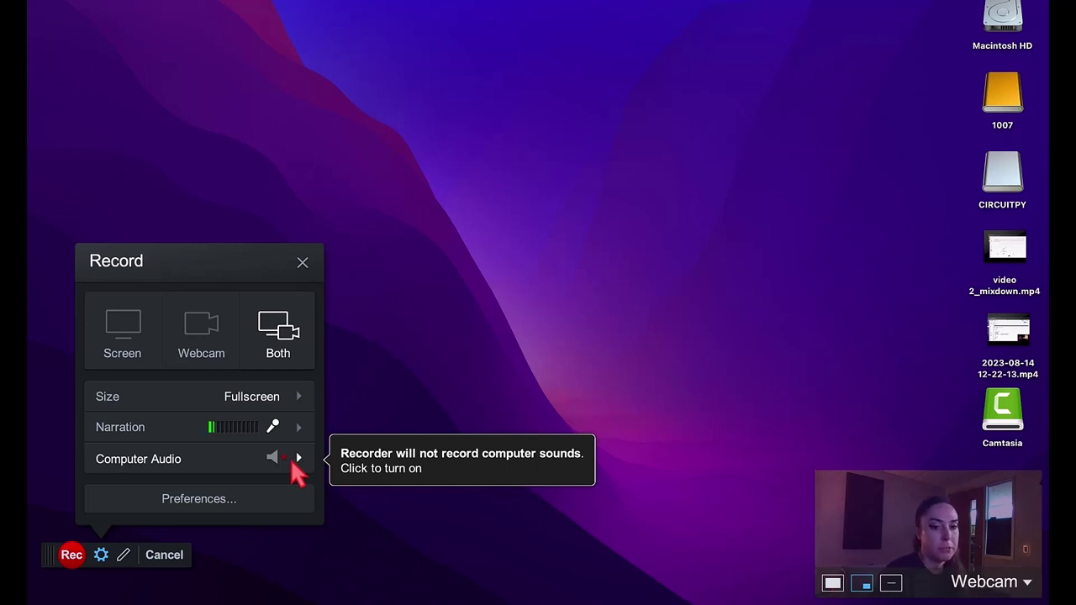
pyautogui.click(296, 465)
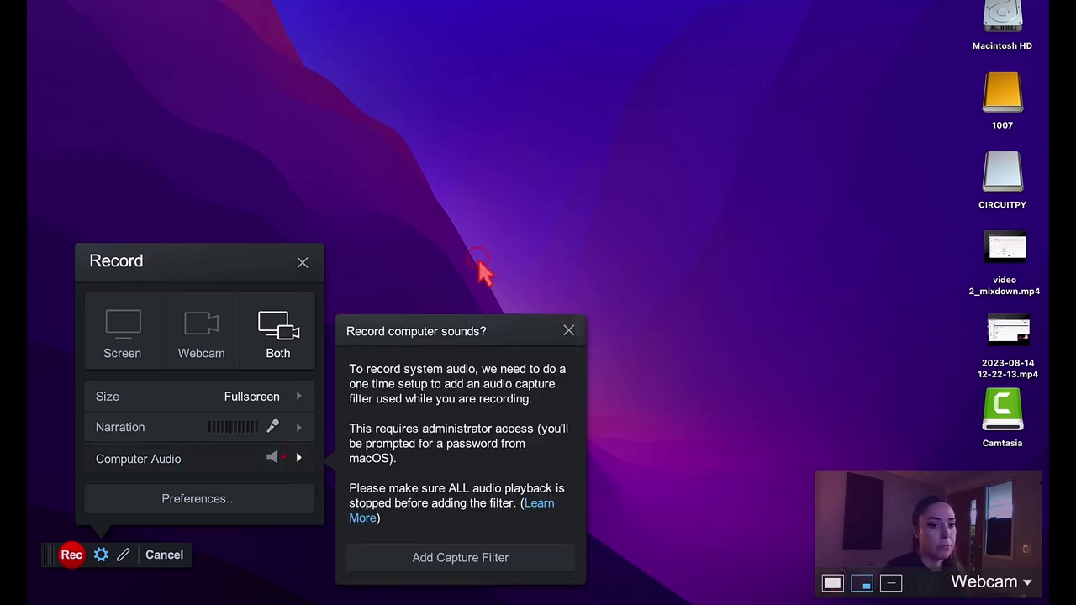
pyautogui.click(568, 331)
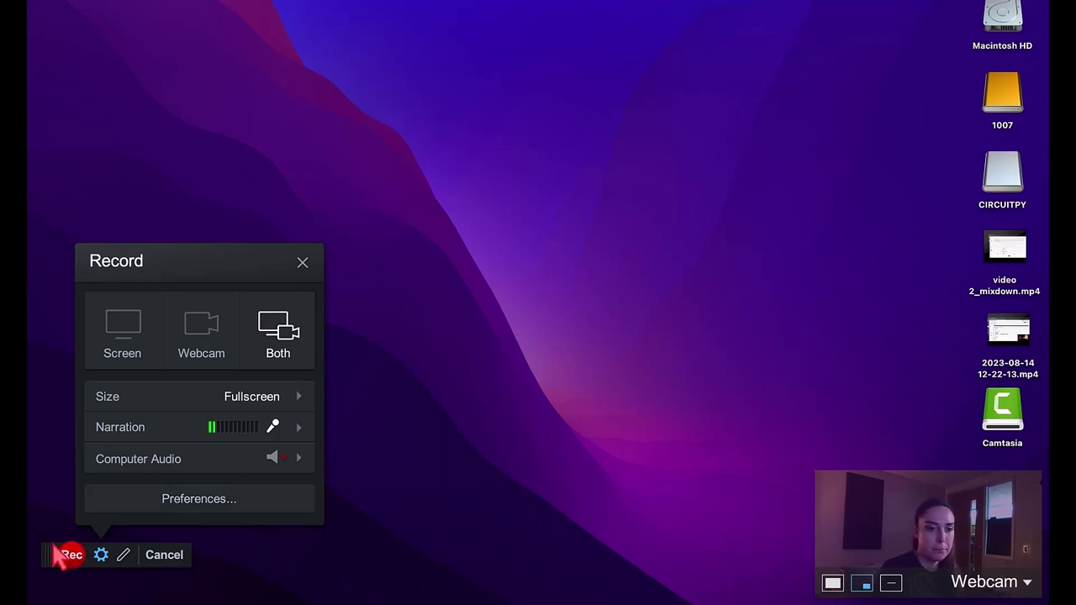
# Step: Record the full screen with the webcam for about 7 seconds, pause, and finish the recording
pyautogui.click(104, 554)
pyautogui.click(71, 554)
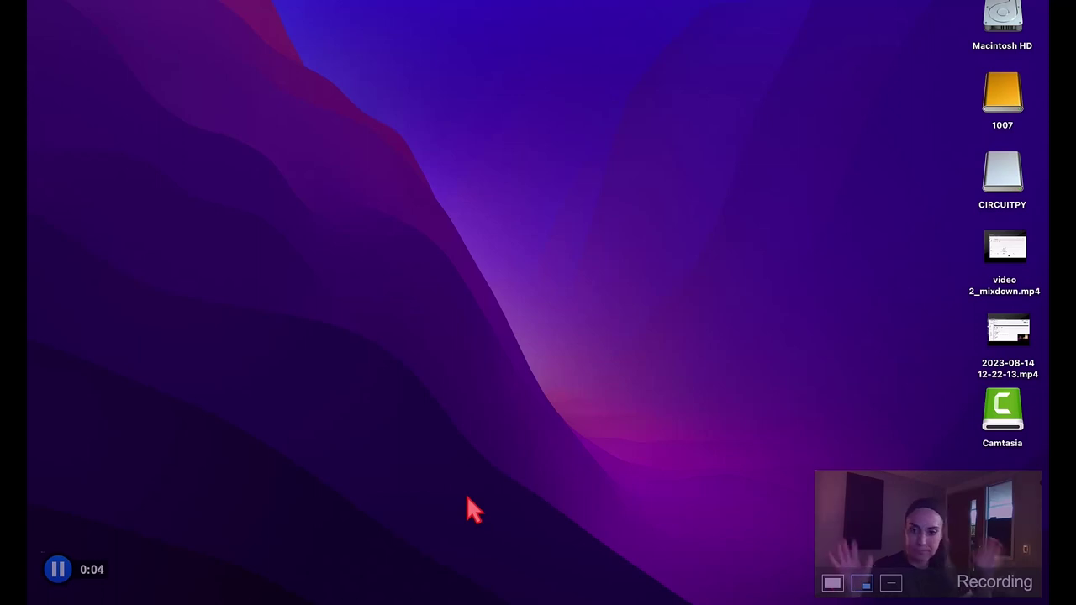
pyautogui.click(62, 576)
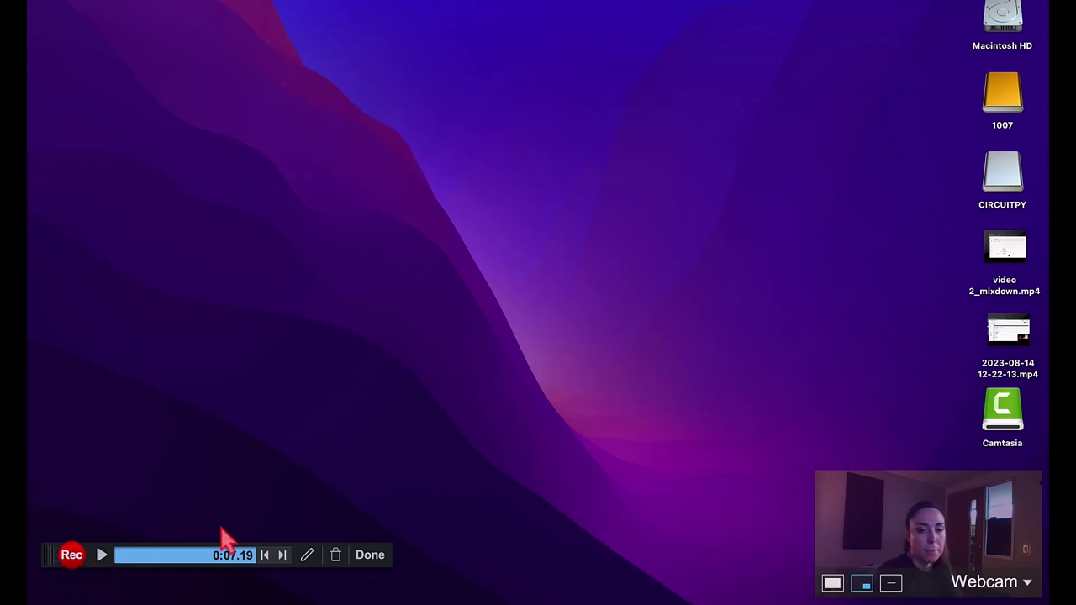
pyautogui.click(369, 557)
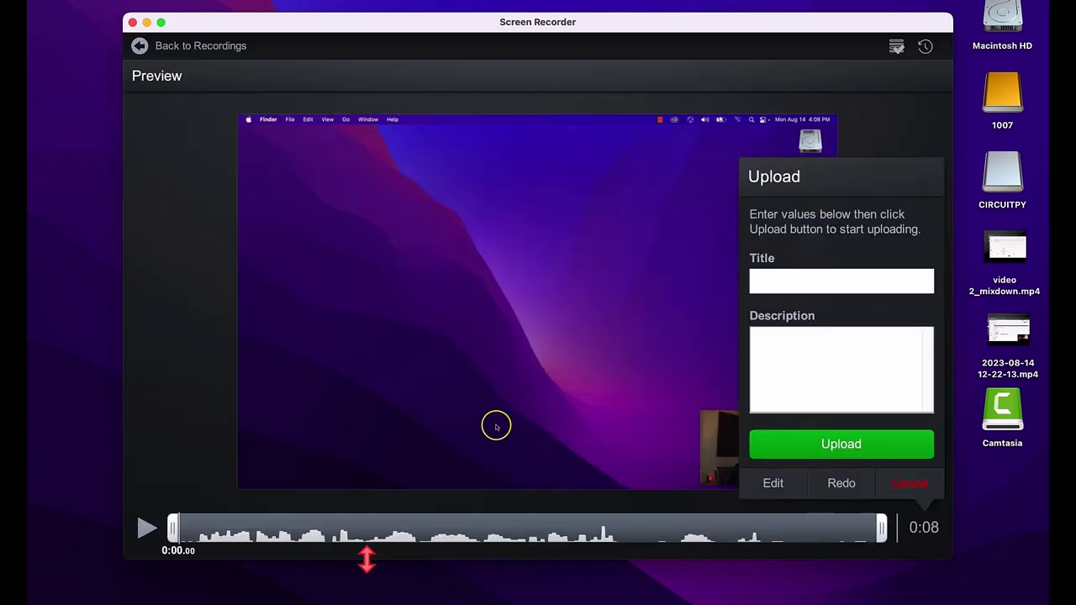
# Step: Enter the title "Workshop Tester" and the description "HI" for the recording's upload
pyautogui.click(772, 281)
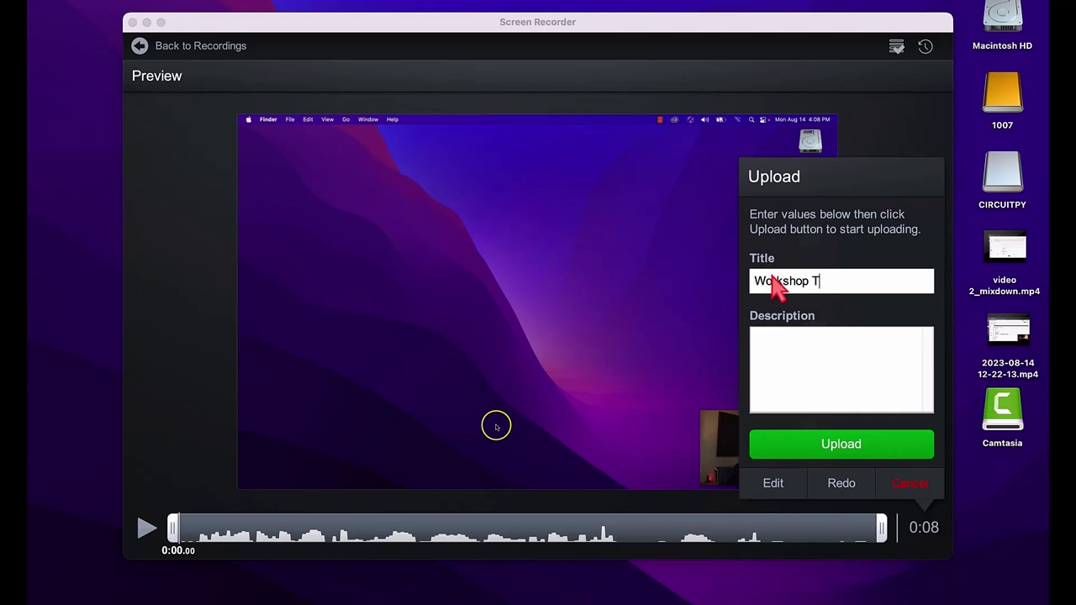
pyautogui.click(790, 368)
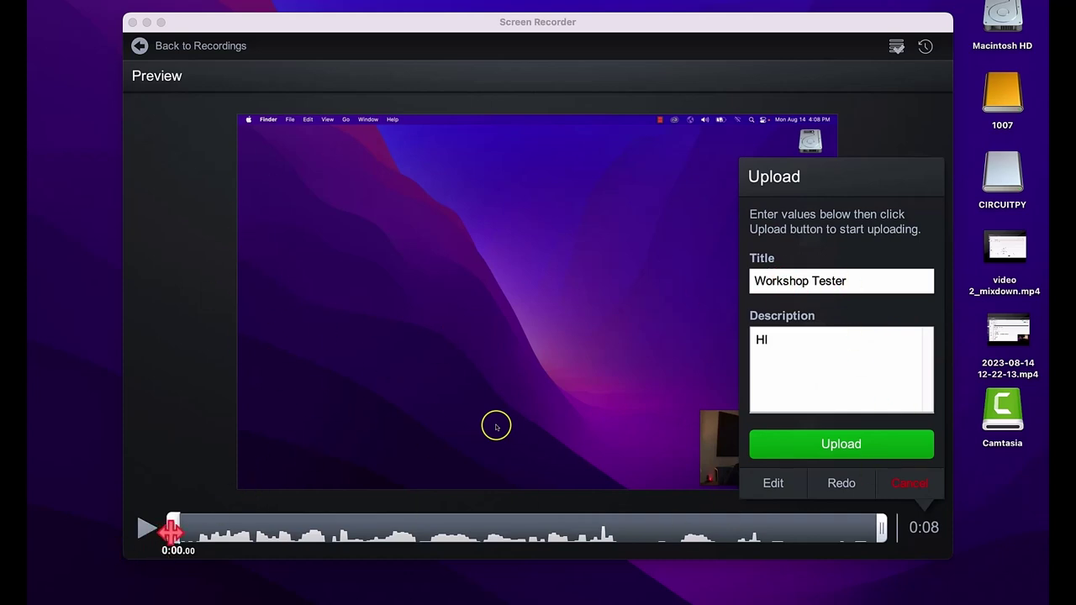
# Step: Trim the recording's start to about 0:00.24 and cut its end to leave about 7 seconds
pyautogui.moveTo(174, 537); pyautogui.dragTo(196, 542)
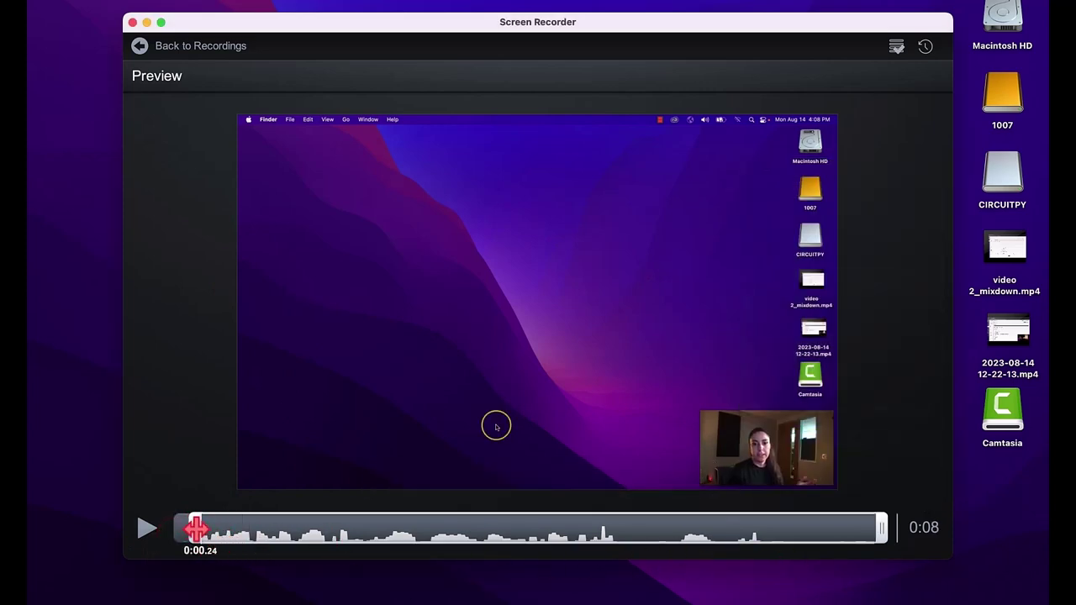
pyautogui.moveTo(878, 534); pyautogui.dragTo(837, 546)
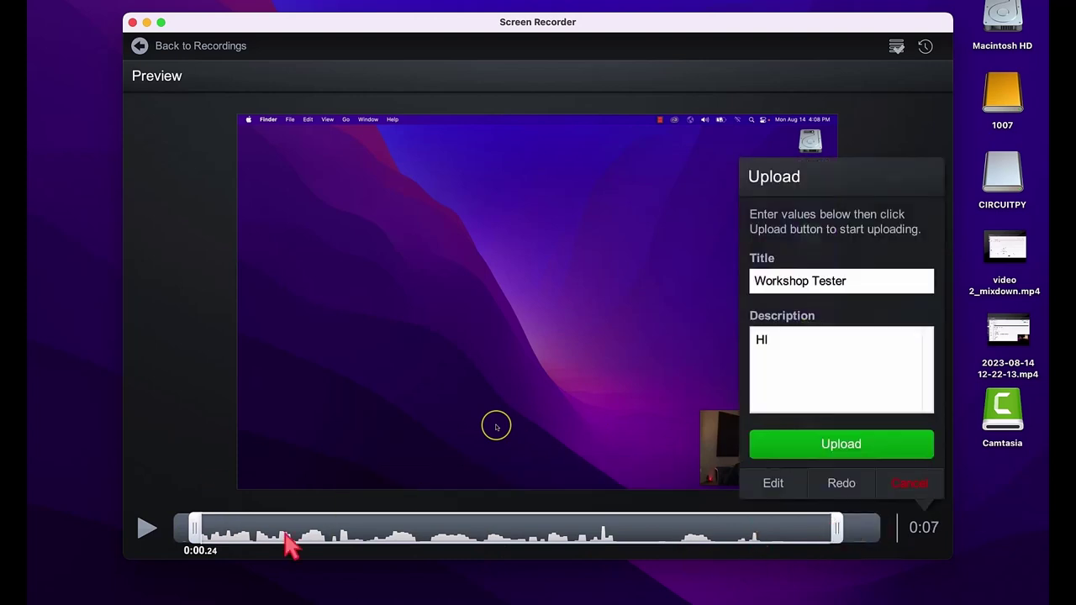
pyautogui.click(917, 391)
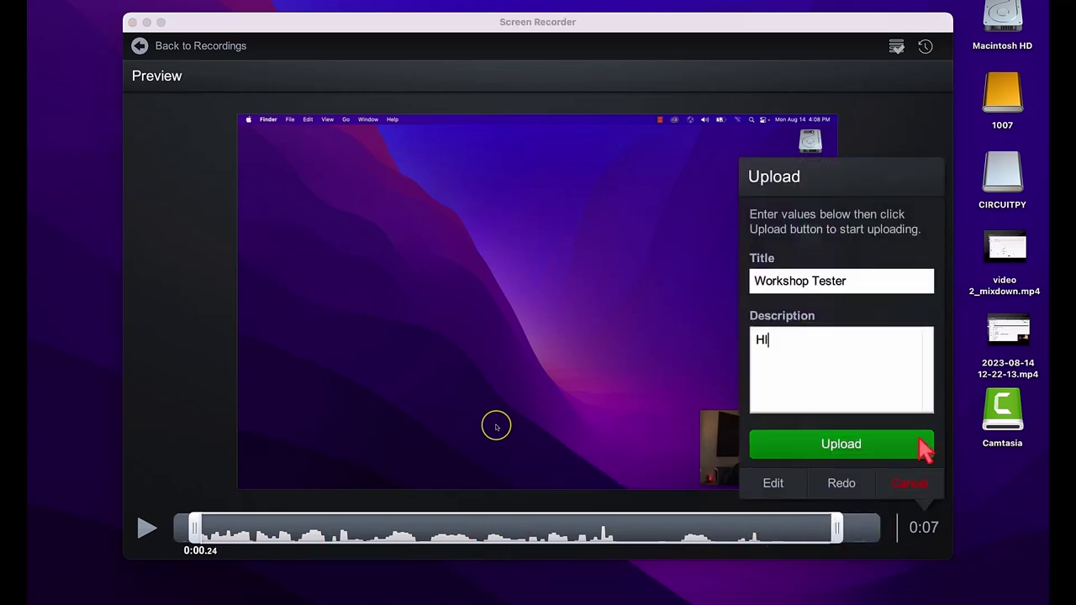
# Step: Upload the trimmed recording to Studio and look through the Workshop Tester video's media options in My Library
pyautogui.click(847, 451)
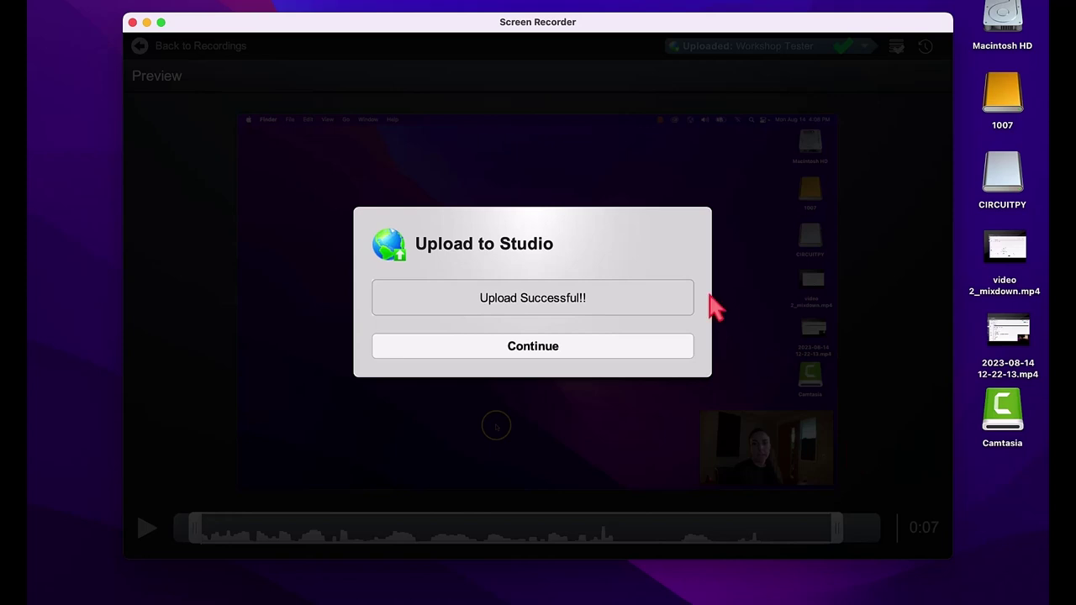
pyautogui.click(580, 349)
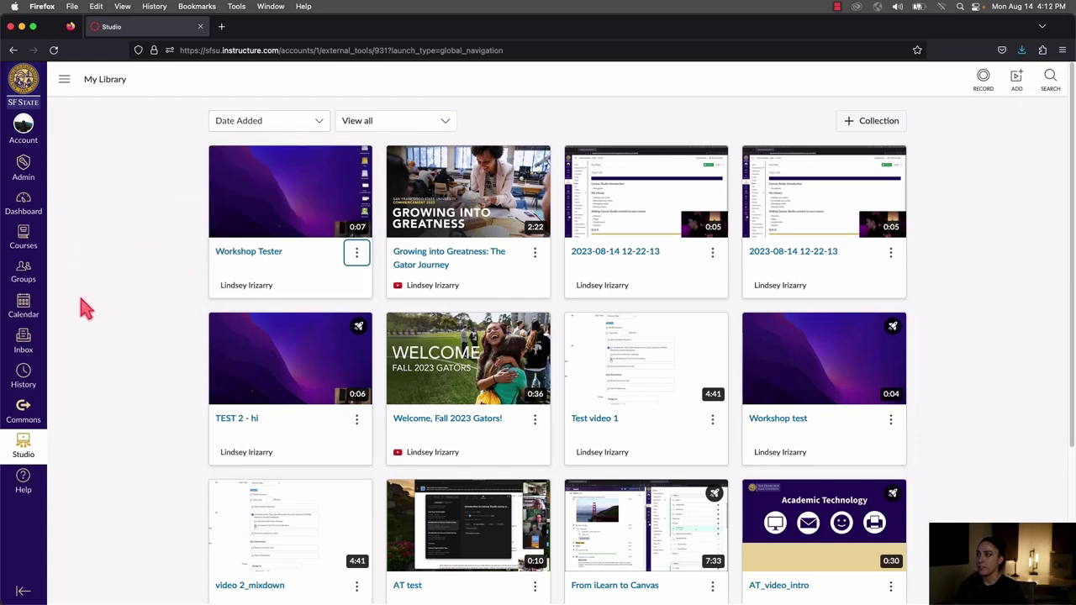
pyautogui.click(356, 256)
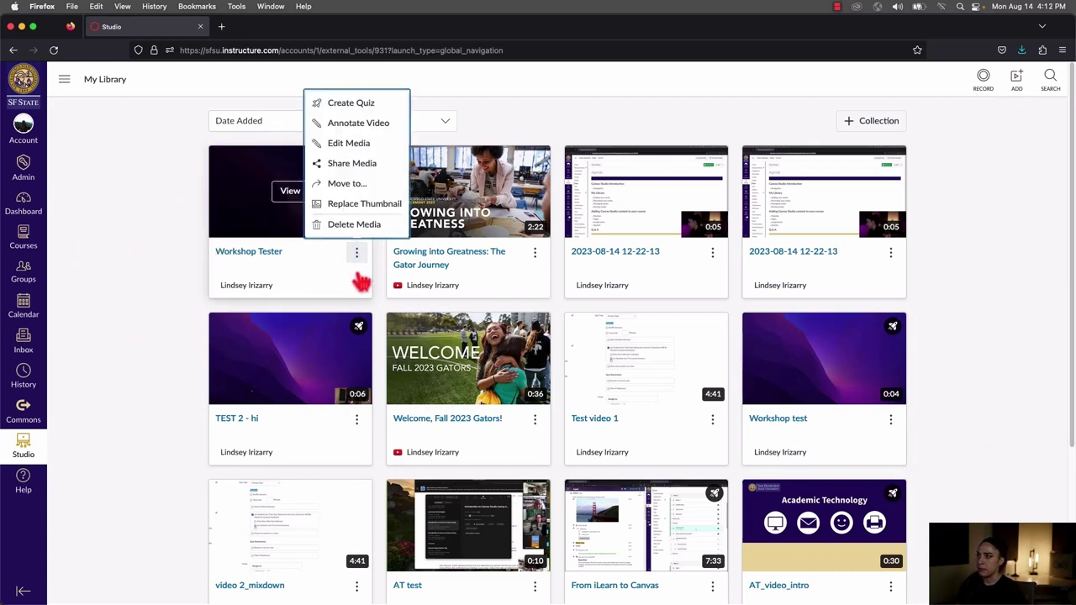
pyautogui.click(143, 239)
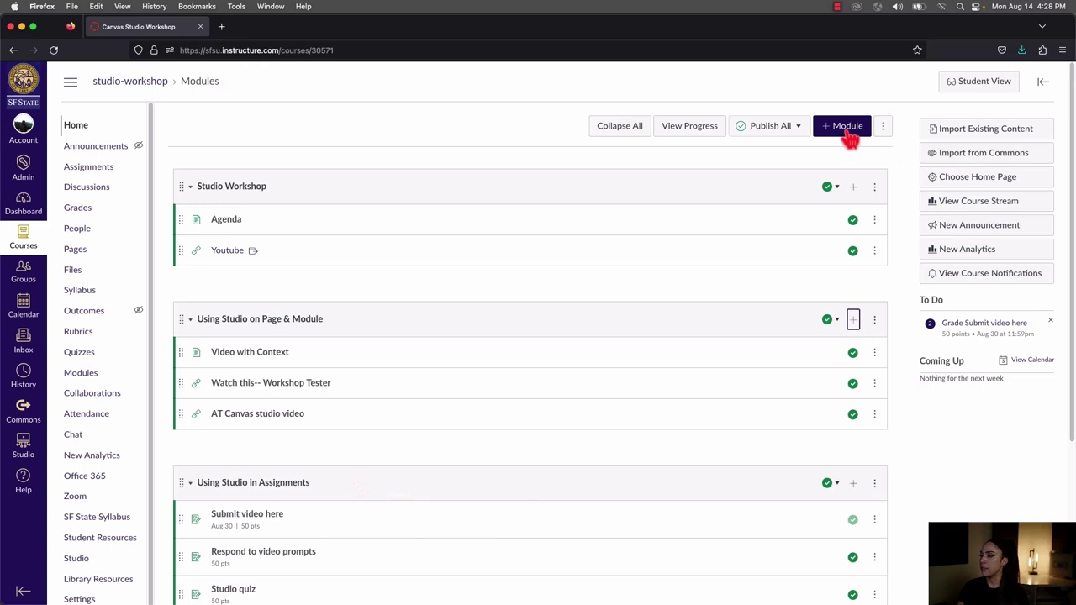
# Step: Start adding an External Tool item from Canvas Studio to the "Using Studio on Page & Module" module
pyautogui.click(853, 320)
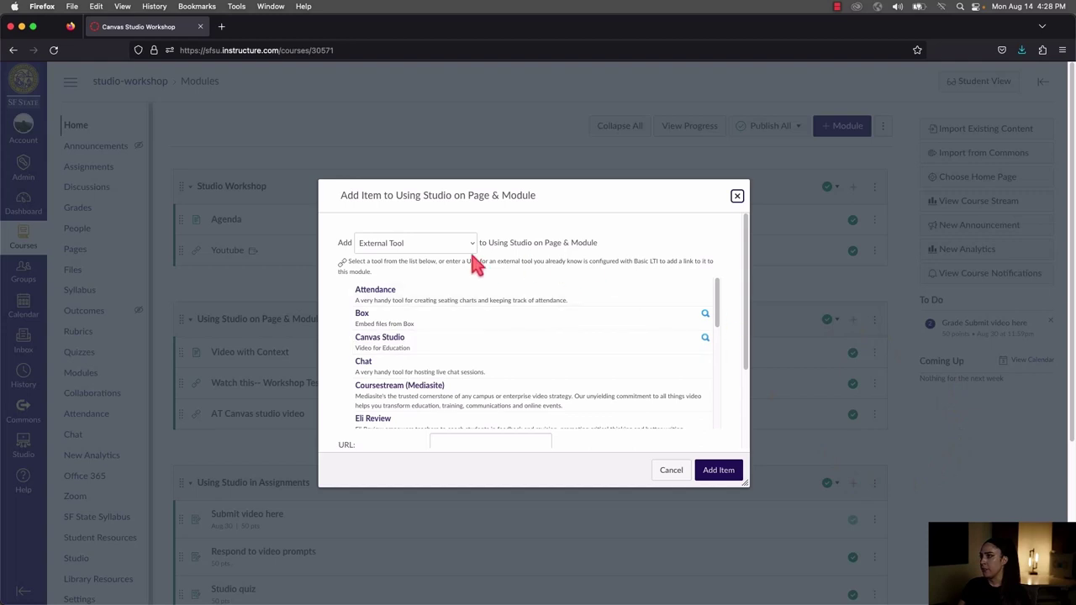
pyautogui.click(420, 244)
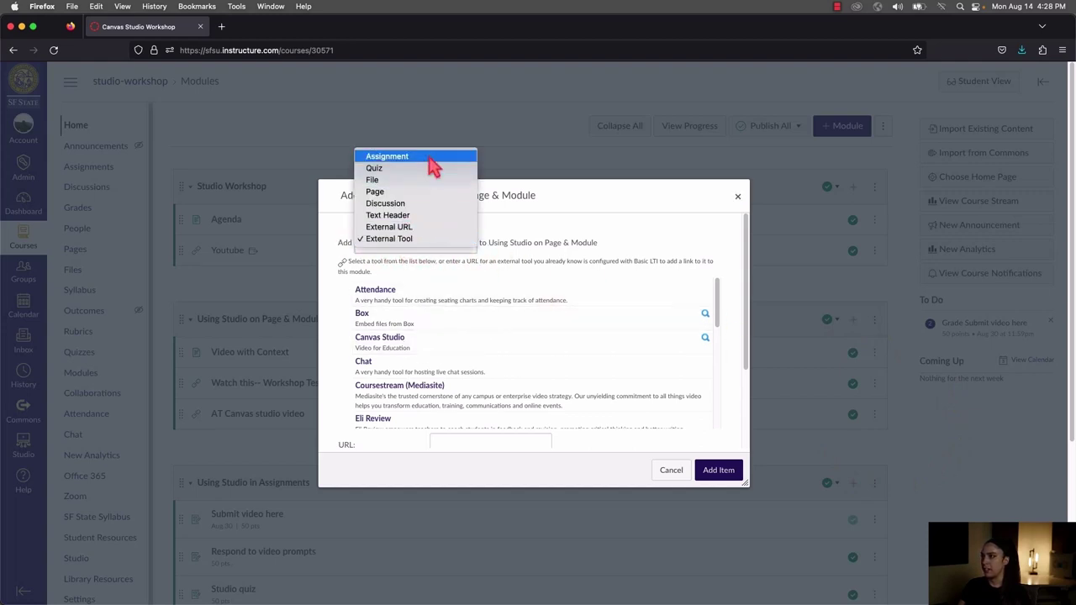
pyautogui.click(406, 243)
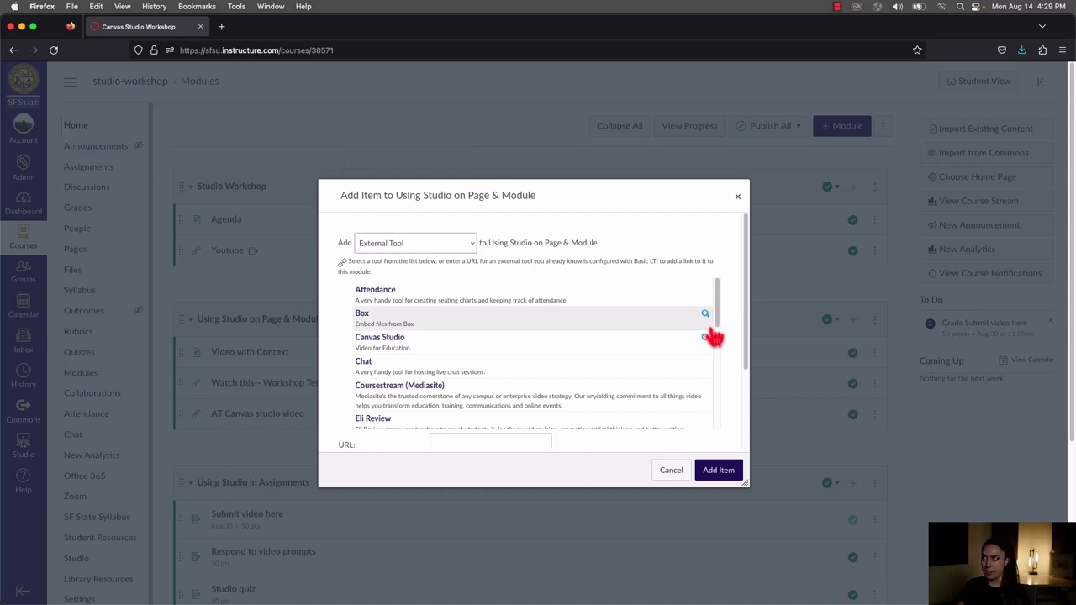
pyautogui.click(380, 341)
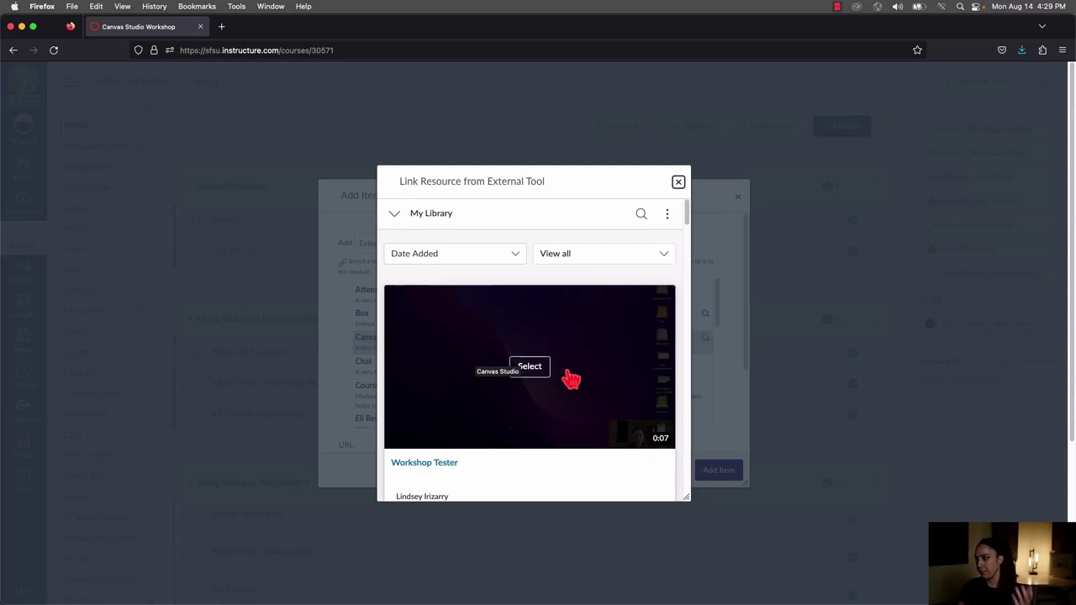
# Step: Browse the Studio library and select the Workshop Tester video for the module item
pyautogui.scroll(-1, 571, 379)
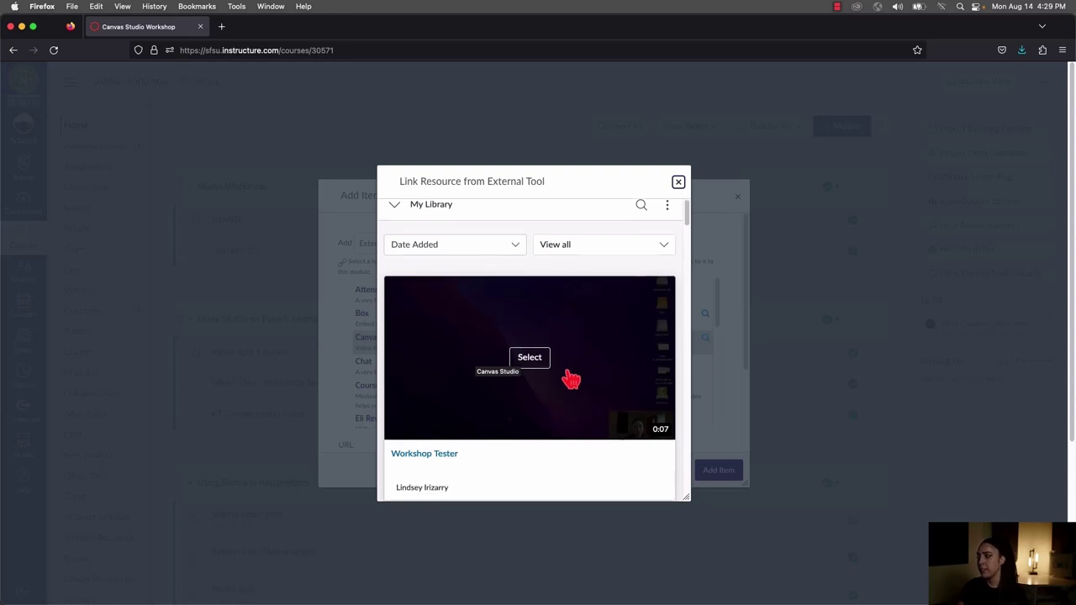
pyautogui.scroll(-5, 570, 380)
pyautogui.scroll(4, 571, 380)
pyautogui.scroll(1, 571, 380)
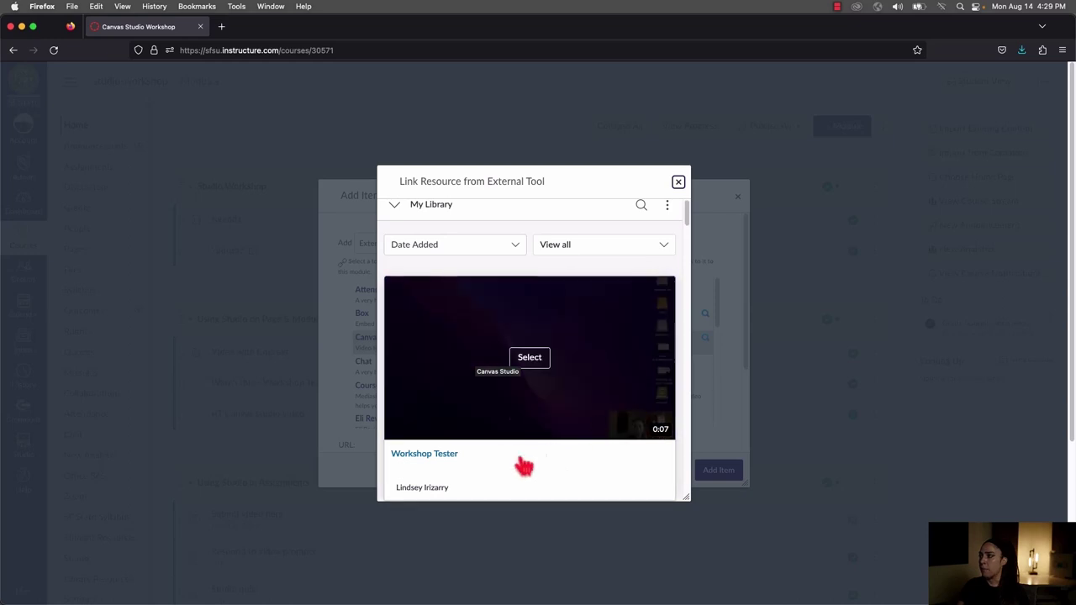
pyautogui.click(530, 365)
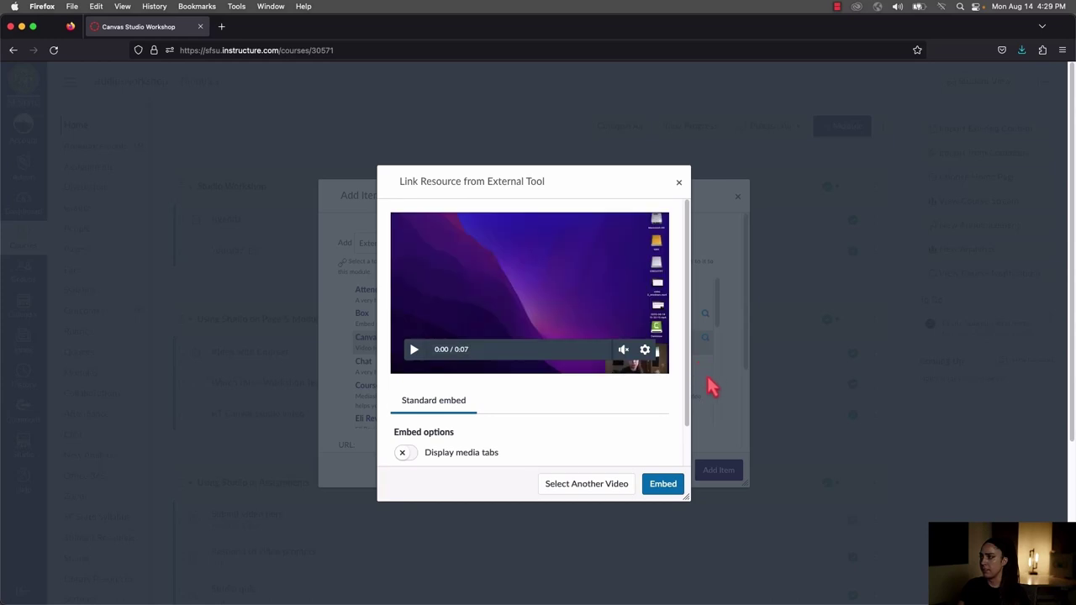
# Step: Try the Display media tabs and Display download option embed settings by switching both on and off again
pyautogui.scroll(-2, 497, 403)
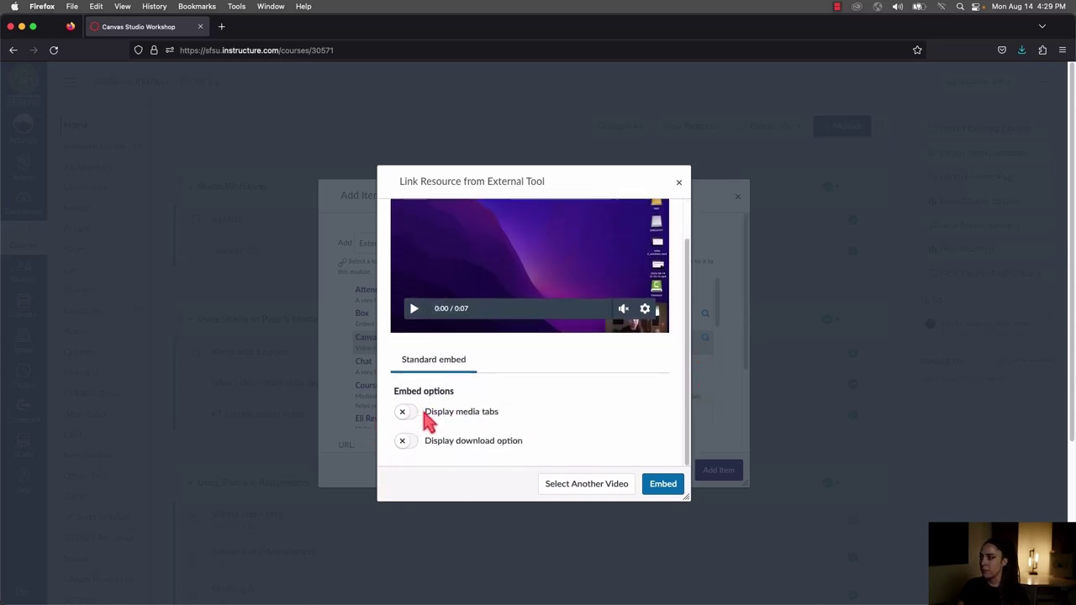
pyautogui.moveTo(426, 413); pyautogui.dragTo(504, 410)
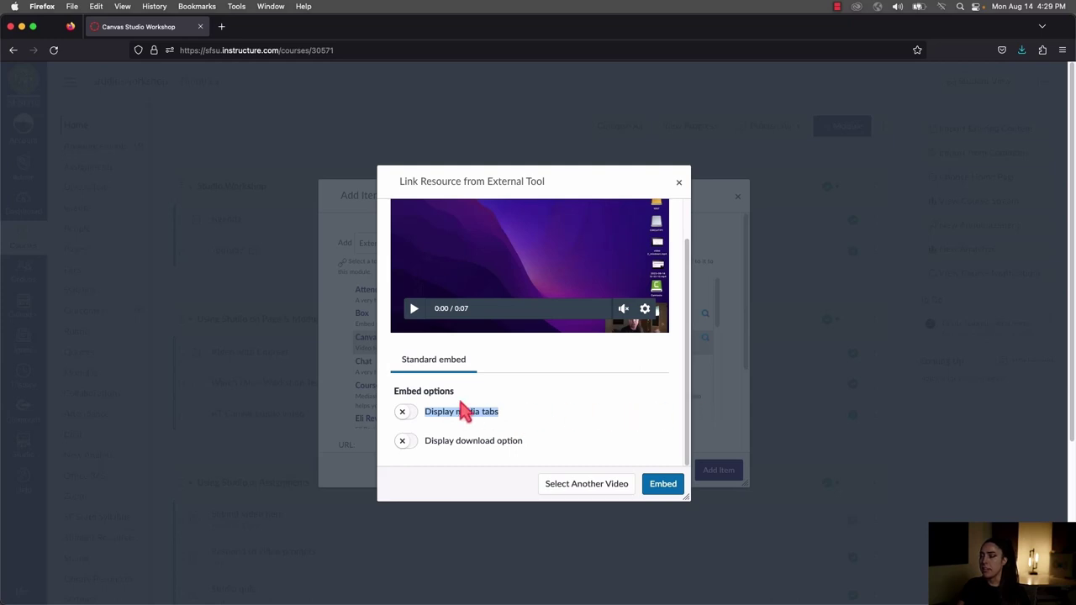
pyautogui.click(407, 412)
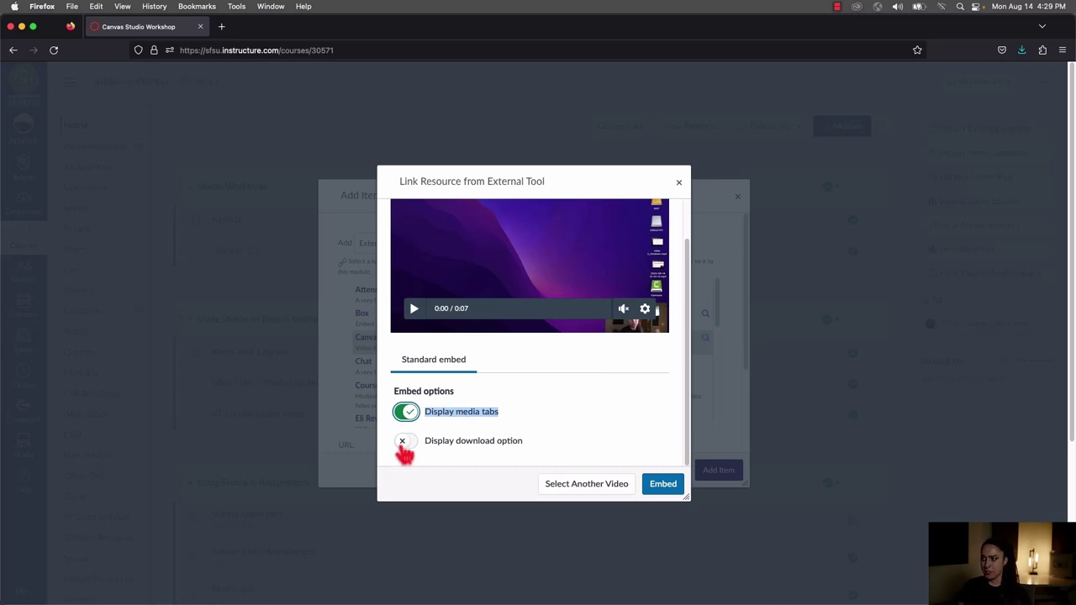
pyautogui.moveTo(426, 446); pyautogui.dragTo(548, 453)
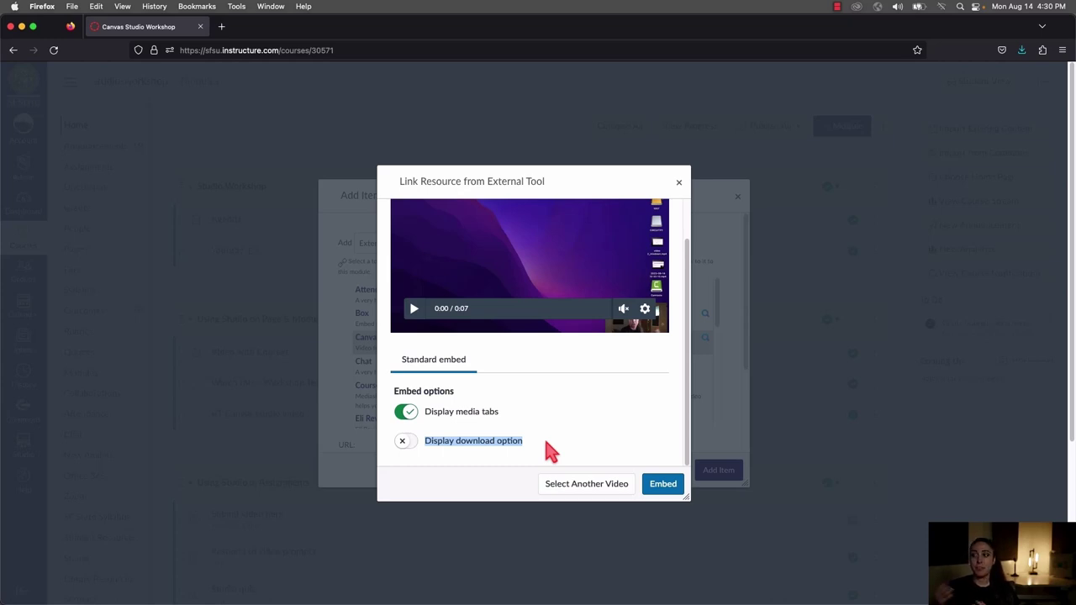
pyautogui.click(407, 445)
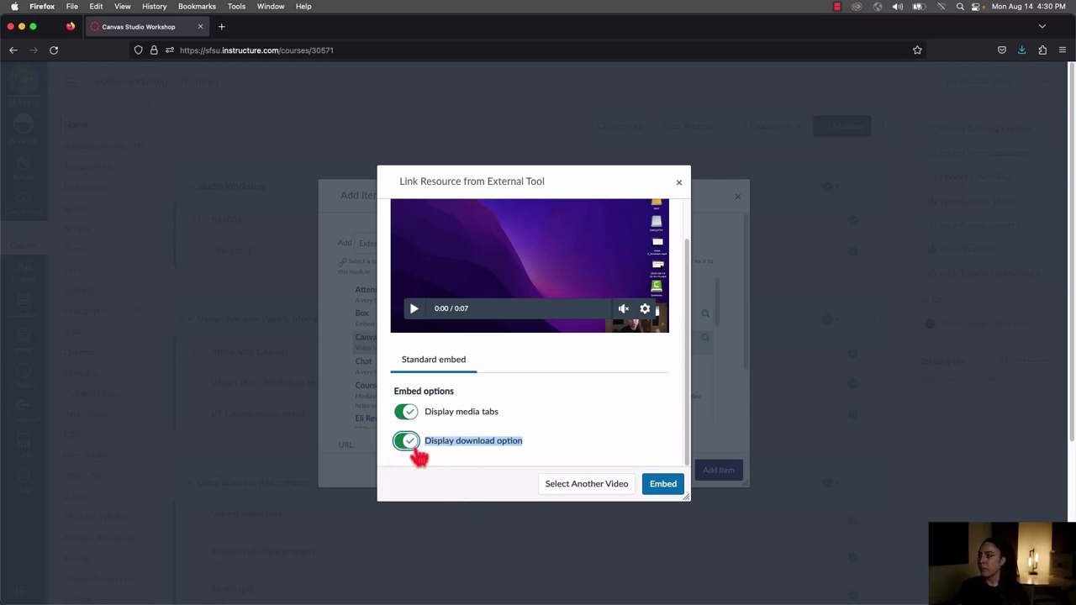
pyautogui.click(416, 445)
pyautogui.click(414, 413)
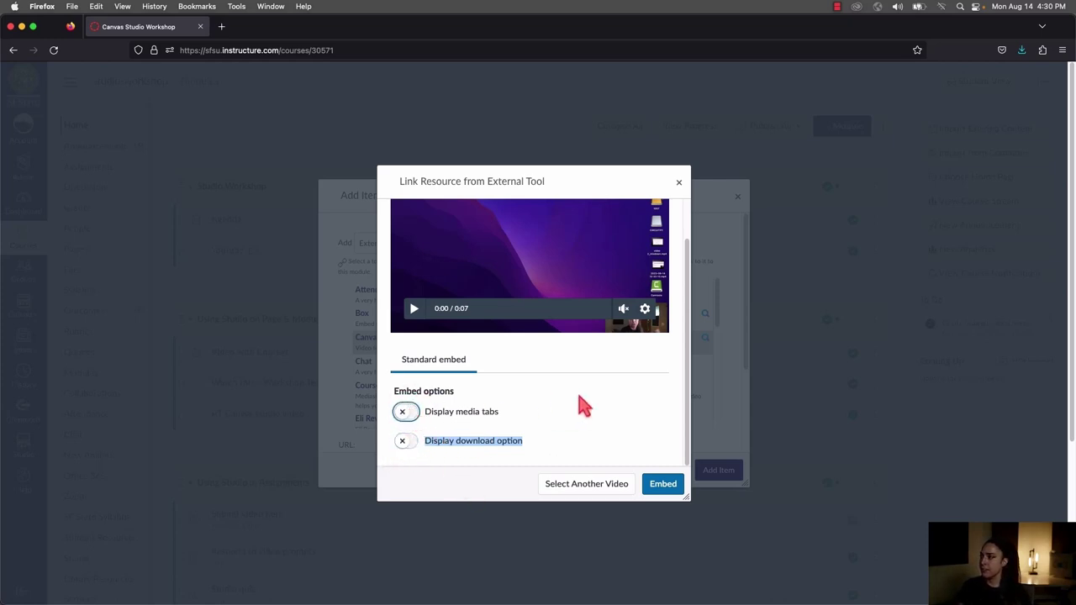
# Step: Embed the Workshop Tester video after toggling Display media tabs again, and add it to the "Using Studio on Page & Module" module
pyautogui.click(577, 415)
pyautogui.click(406, 412)
pyautogui.click(407, 411)
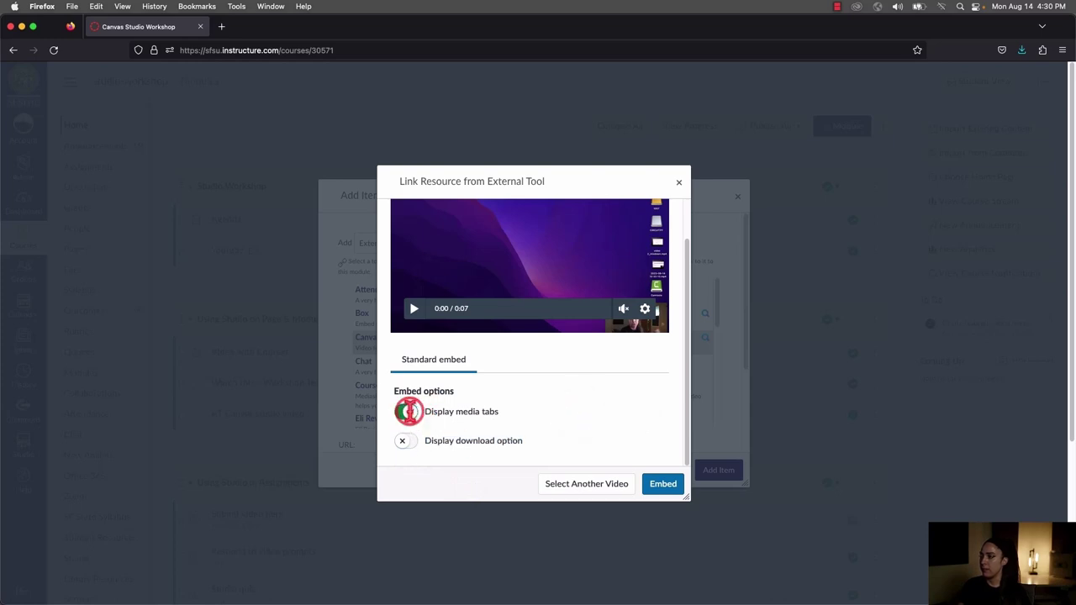
pyautogui.click(668, 487)
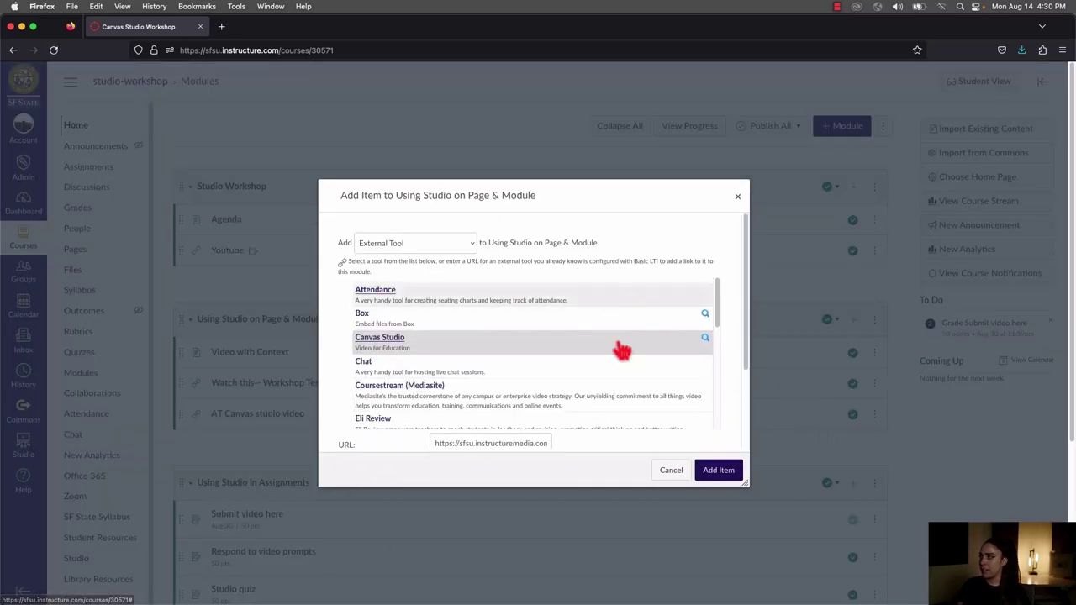
pyautogui.click(724, 470)
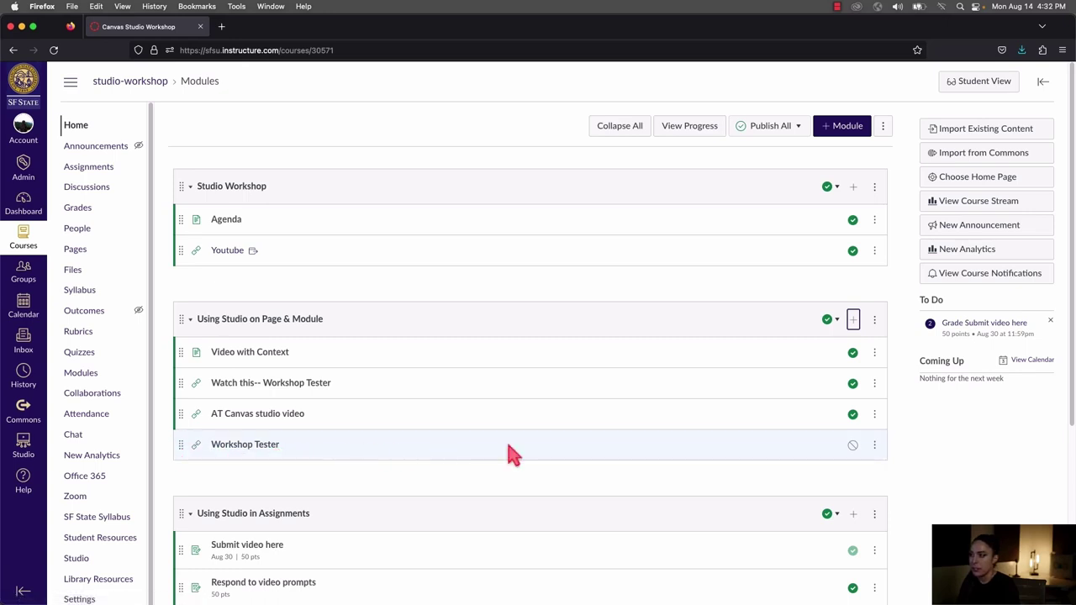
# Step: Rename the new Workshop Tester module item as "WATCH-- Workshop Tester"
pyautogui.click(875, 446)
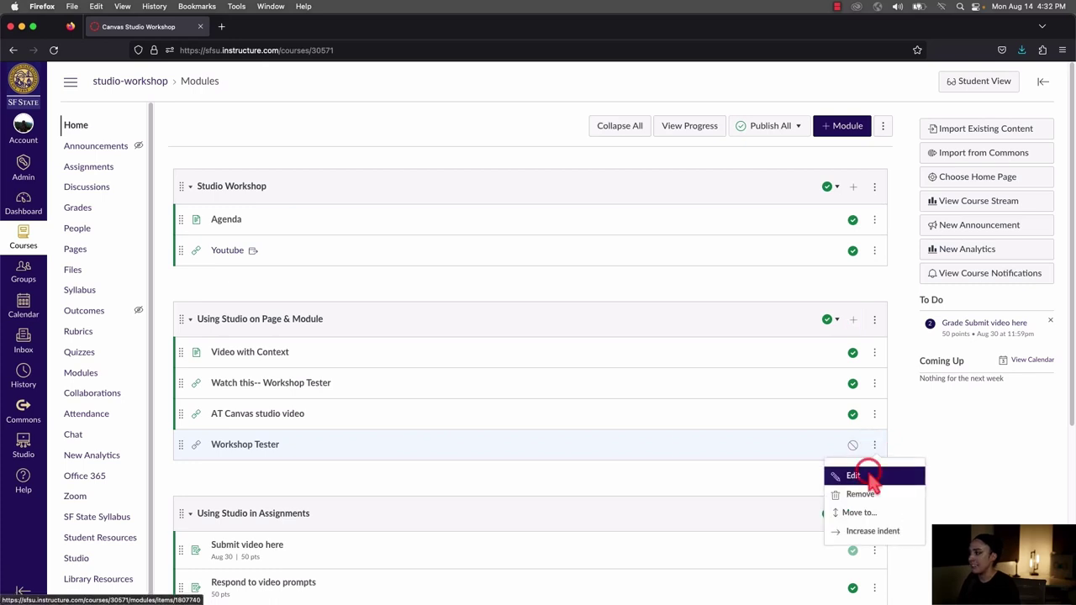
pyautogui.click(871, 475)
pyautogui.click(491, 297)
pyautogui.write('WATCH--')
pyautogui.click(599, 432)
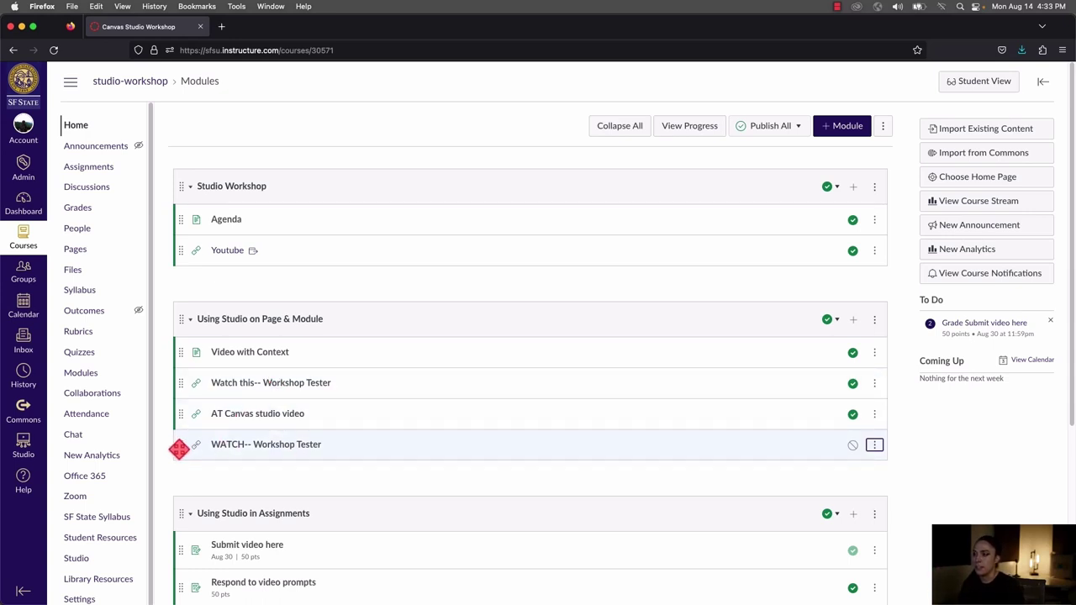
# Step: Move "WATCH-- Workshop Tester" above "AT Canvas studio video" in the module, publish it, and open it for a check
pyautogui.moveTo(181, 444); pyautogui.dragTo(184, 412)
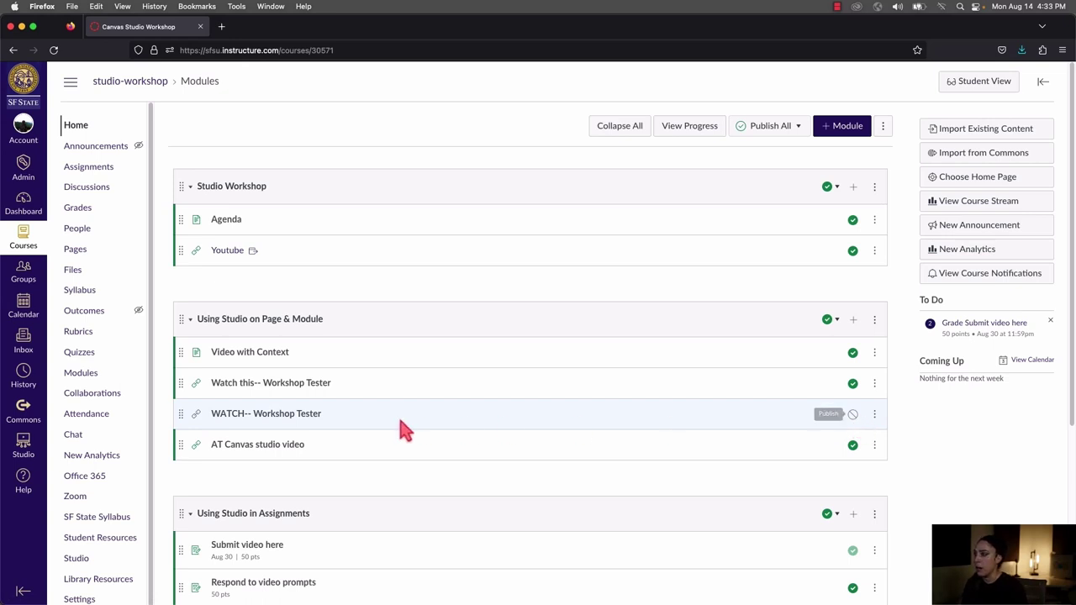
pyautogui.click(853, 416)
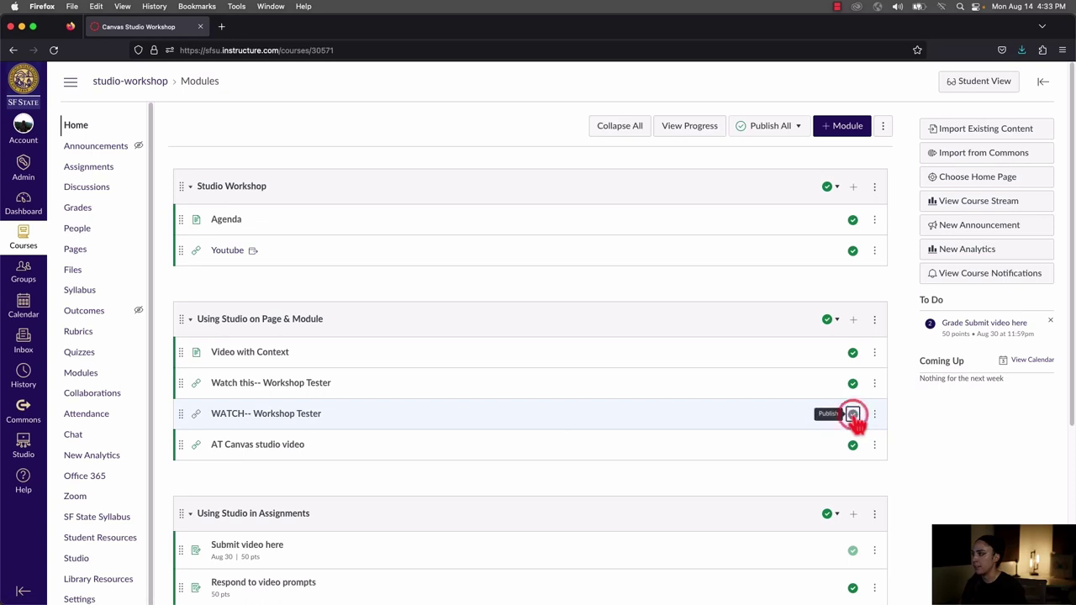
pyautogui.click(252, 416)
pyautogui.click(224, 132)
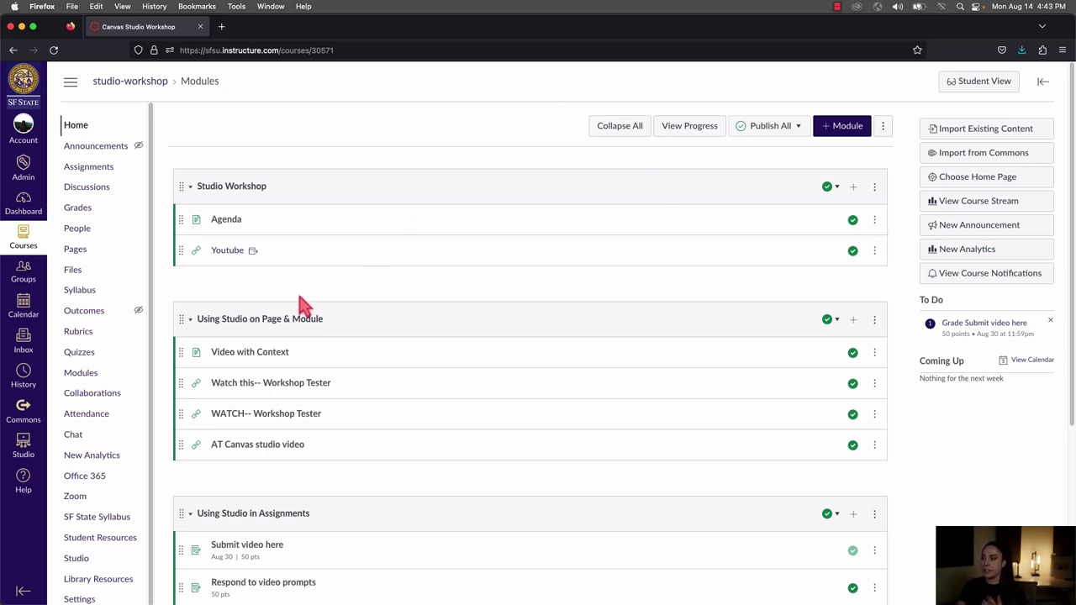
# Step: Review the "Video with Context" page, open it for editing, and delete its embedded Studio video
pyautogui.click(252, 353)
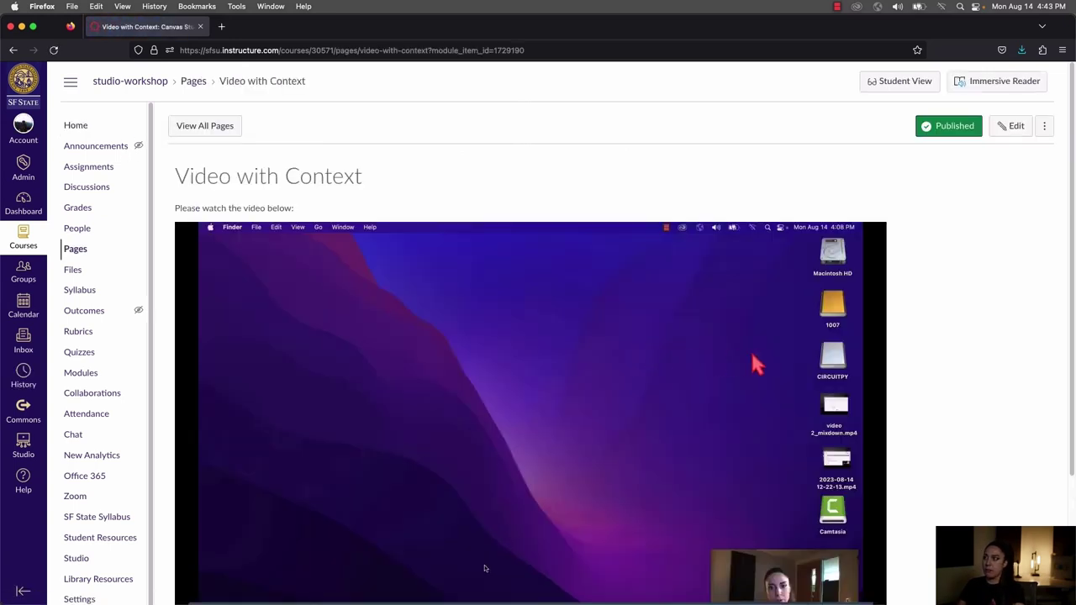
pyautogui.scroll(-3, 725, 376)
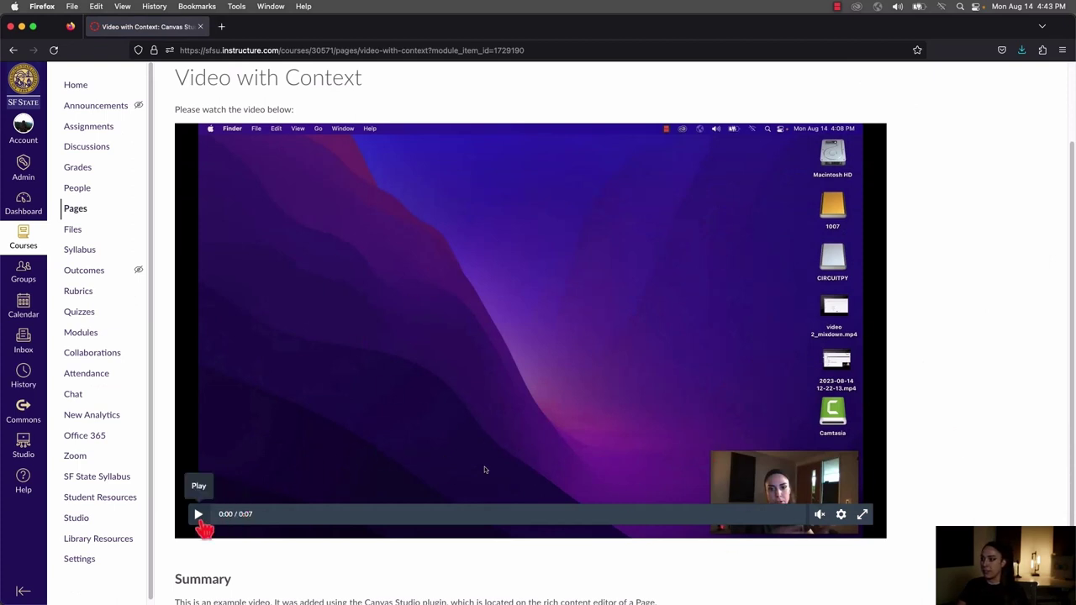
pyautogui.scroll(-2, 252, 471)
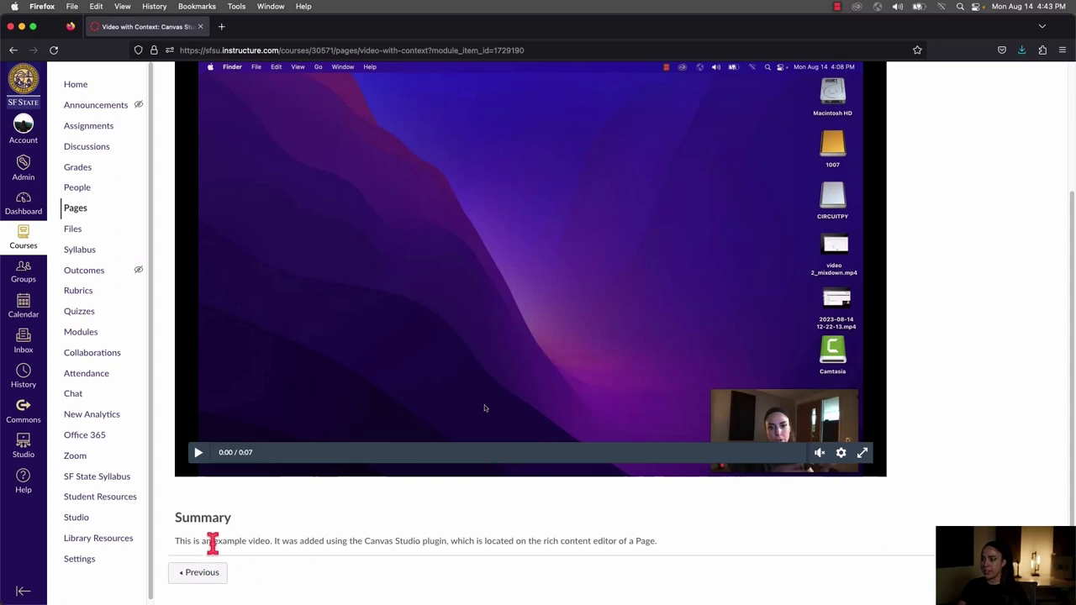
pyautogui.scroll(5, 636, 545)
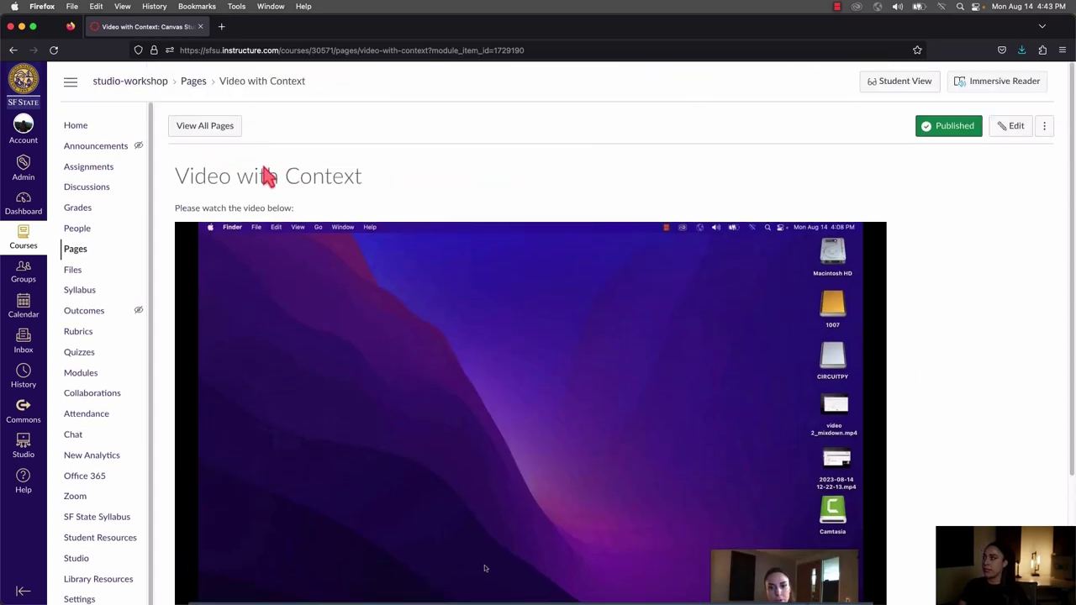
pyautogui.click(1018, 131)
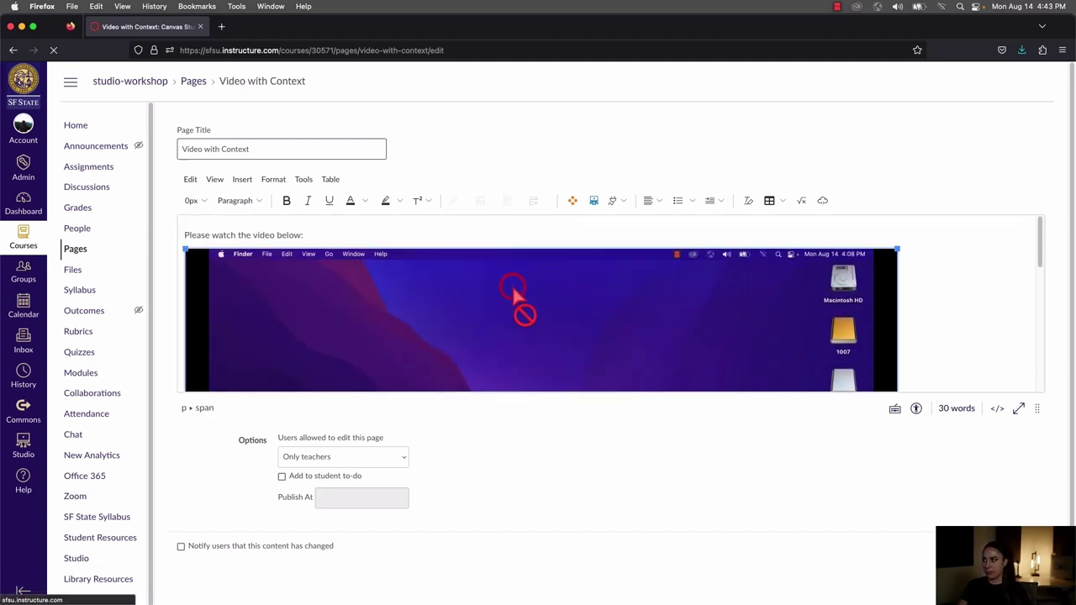
pyautogui.click(512, 300)
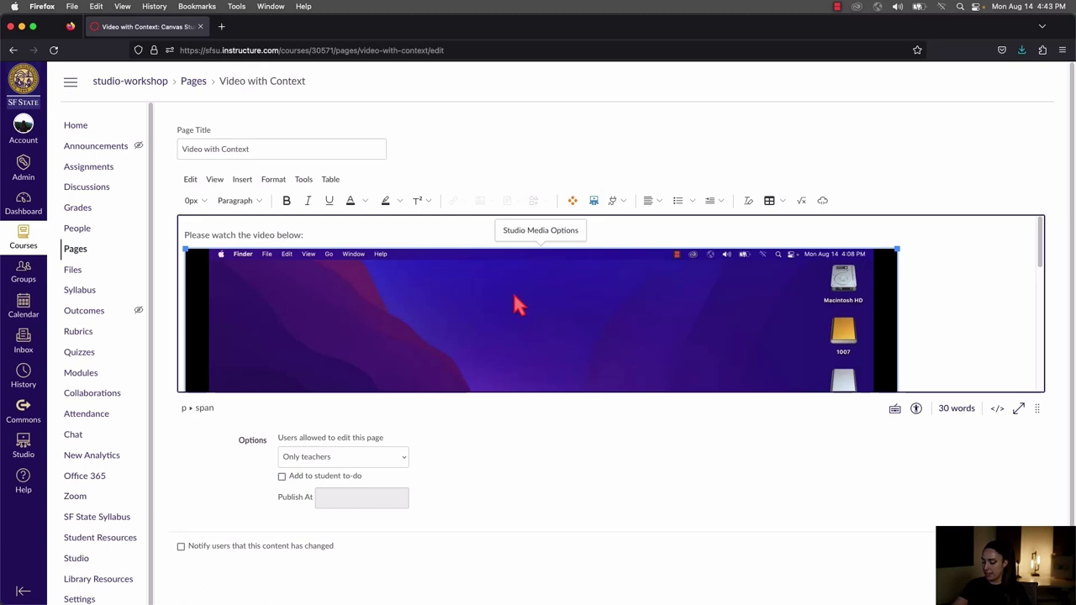
pyautogui.press('BackSpace')
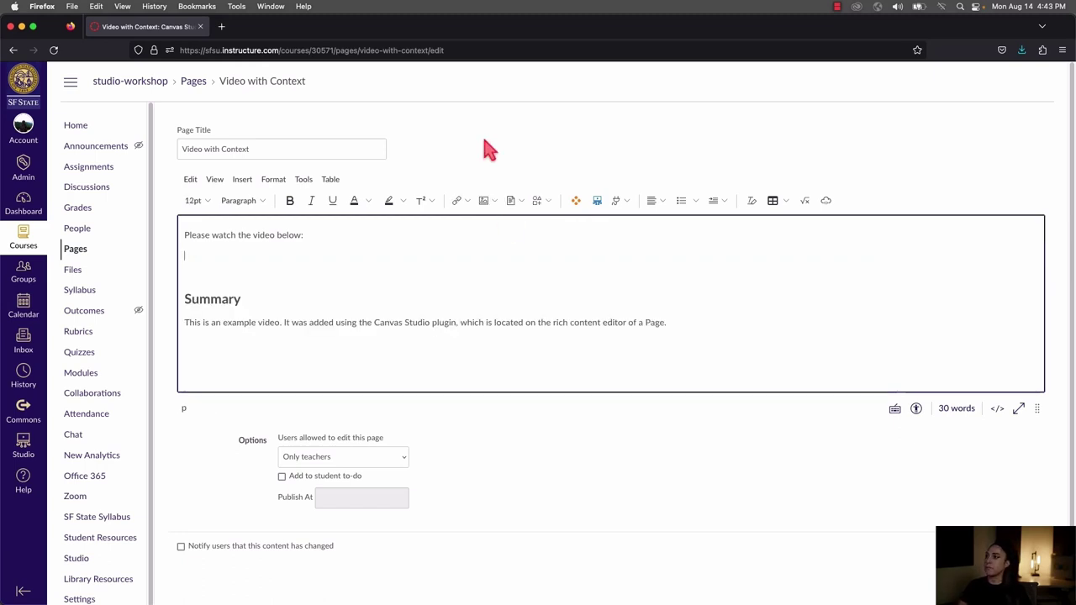
pyautogui.click(206, 252)
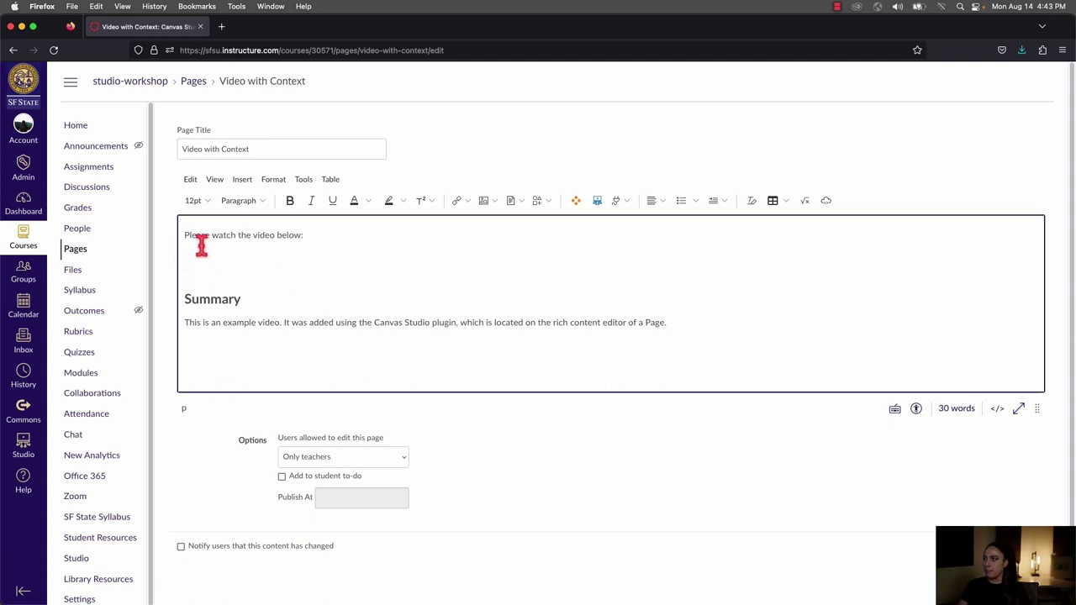
pyautogui.click(211, 353)
pyautogui.click(281, 343)
pyautogui.click(258, 279)
pyautogui.rightClick(197, 254)
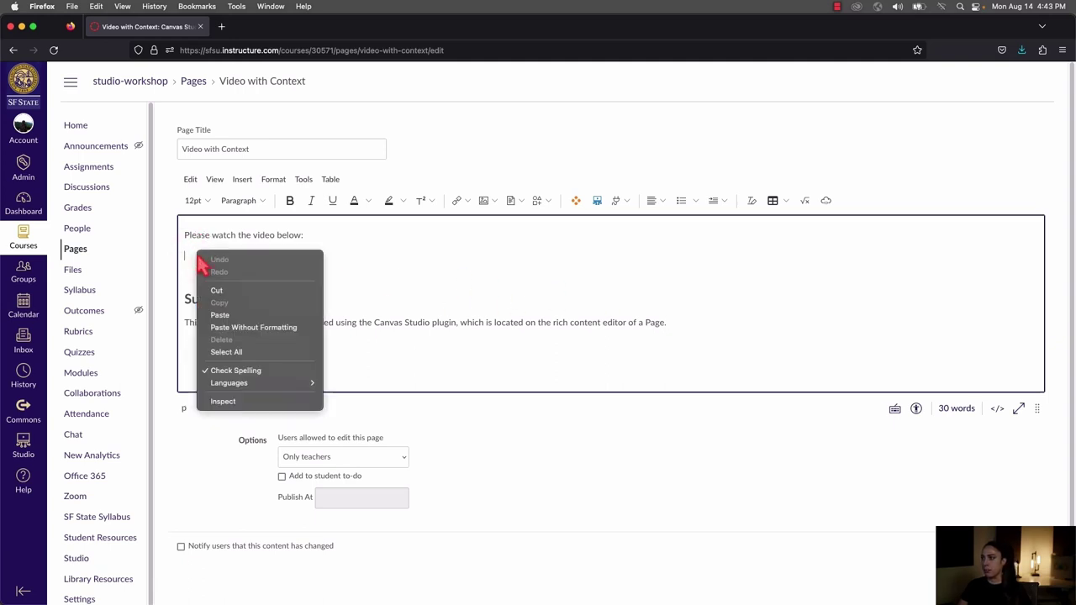
pyautogui.click(352, 267)
pyautogui.moveTo(710, 221); pyautogui.dragTo(192, 243)
pyautogui.click(192, 260)
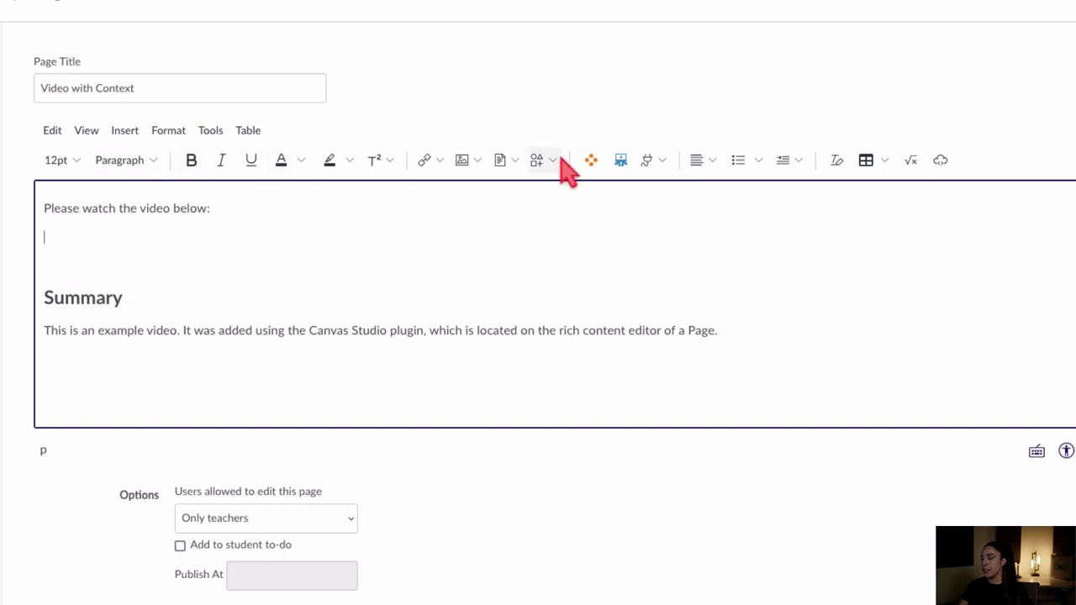
pyautogui.click(648, 166)
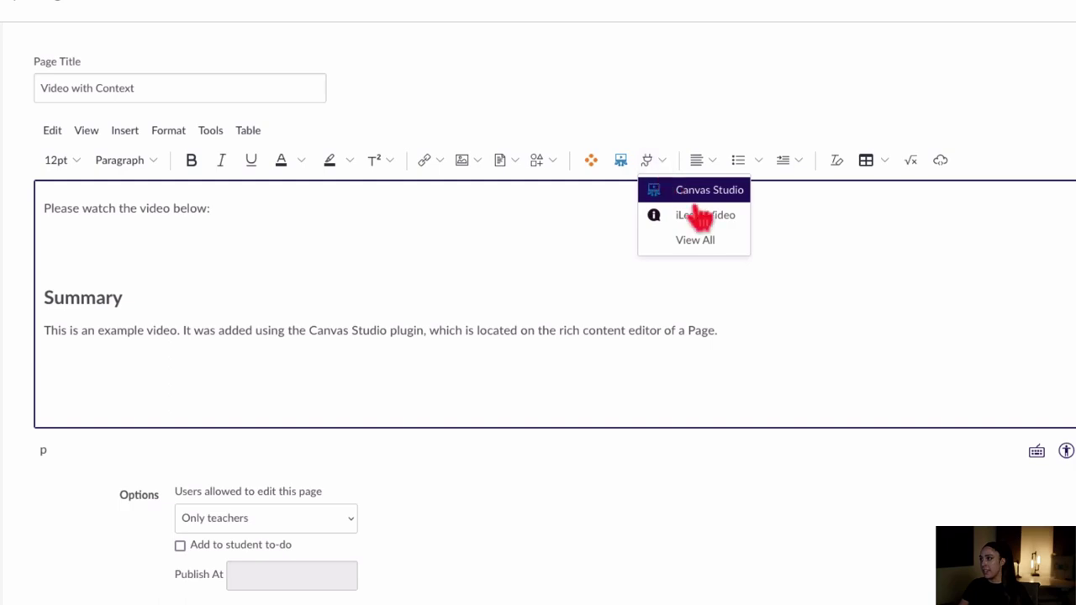
pyautogui.click(706, 250)
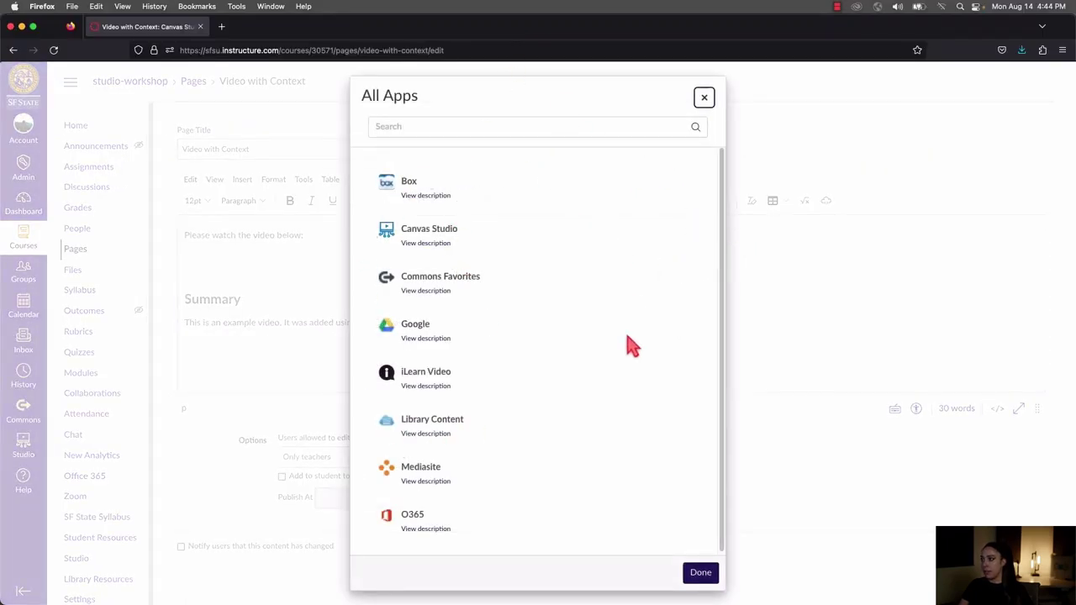
pyautogui.click(446, 229)
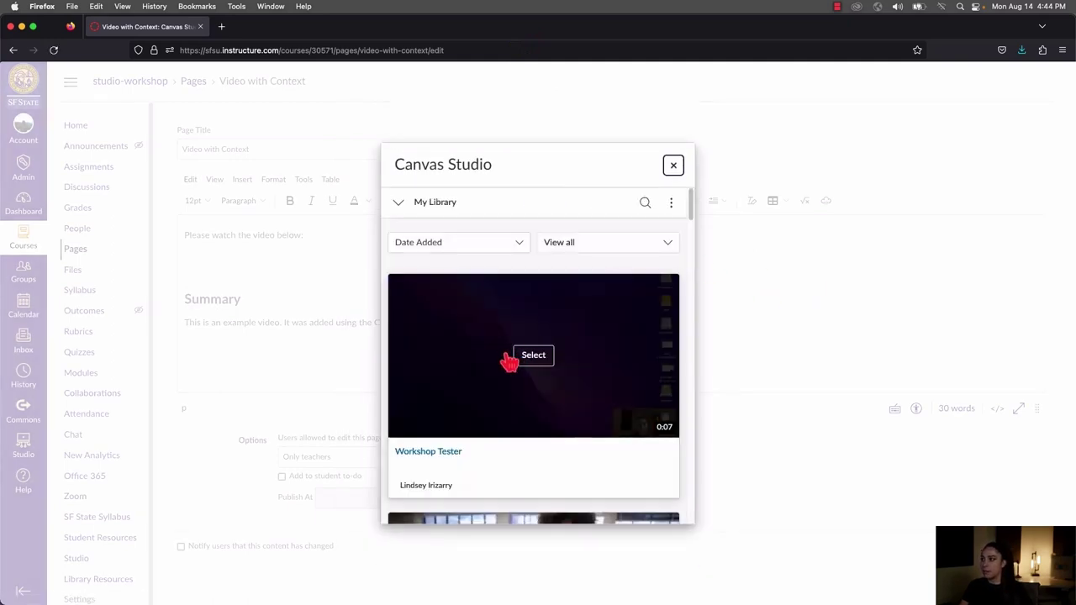
pyautogui.scroll(-3, 517, 359)
pyautogui.scroll(-10, 528, 360)
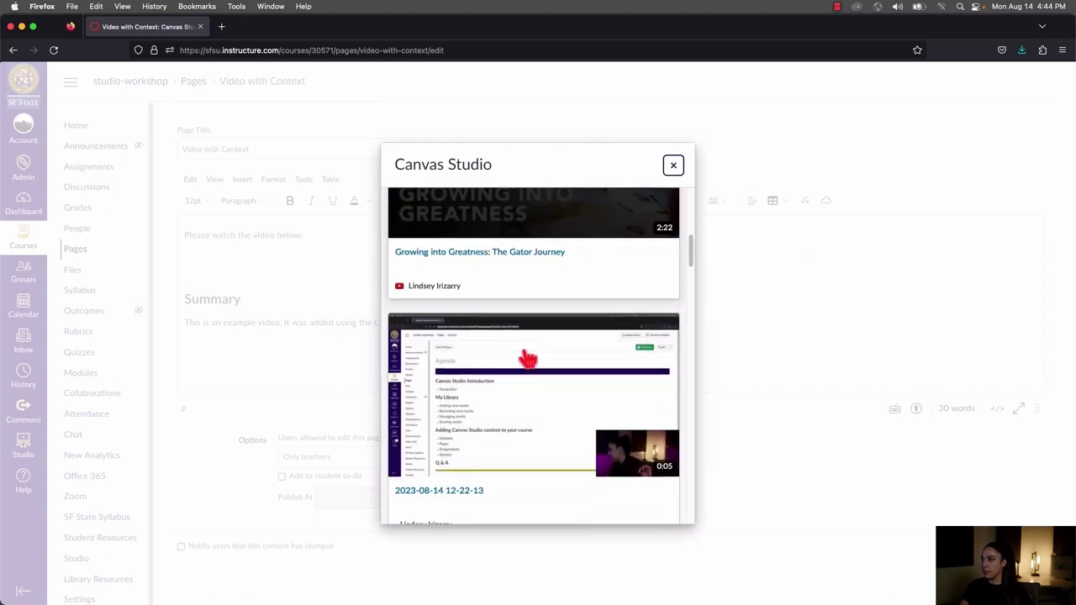
pyautogui.scroll(-5, 591, 353)
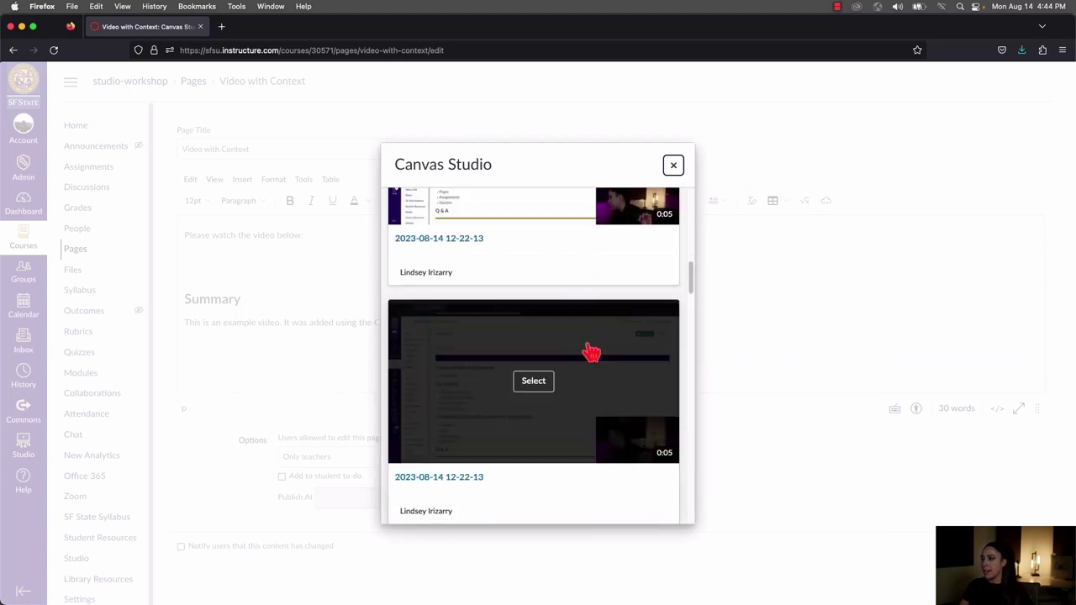
pyautogui.click(538, 364)
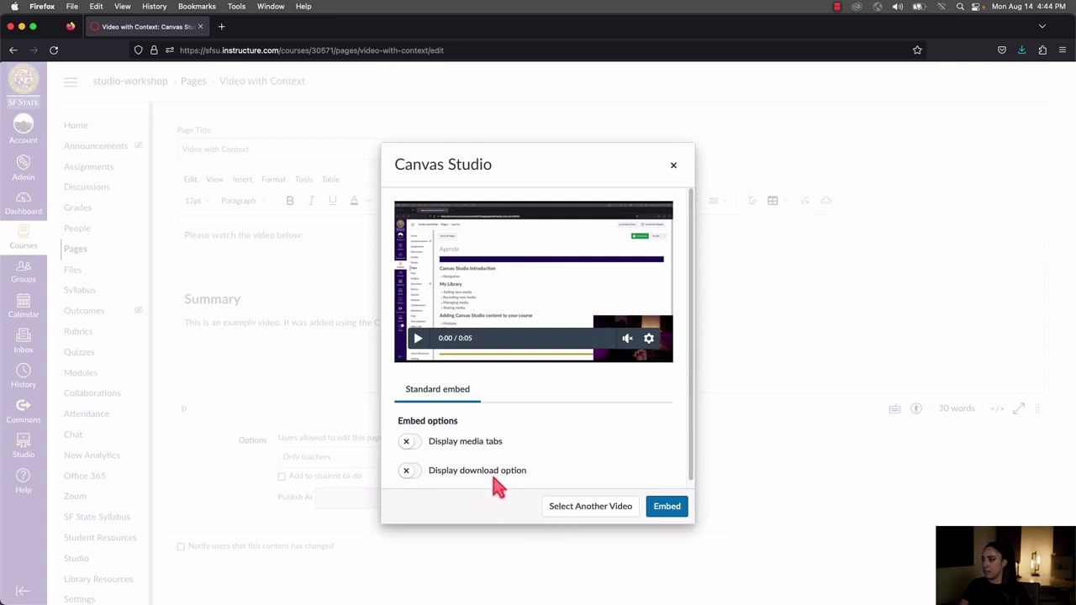
pyautogui.click(675, 509)
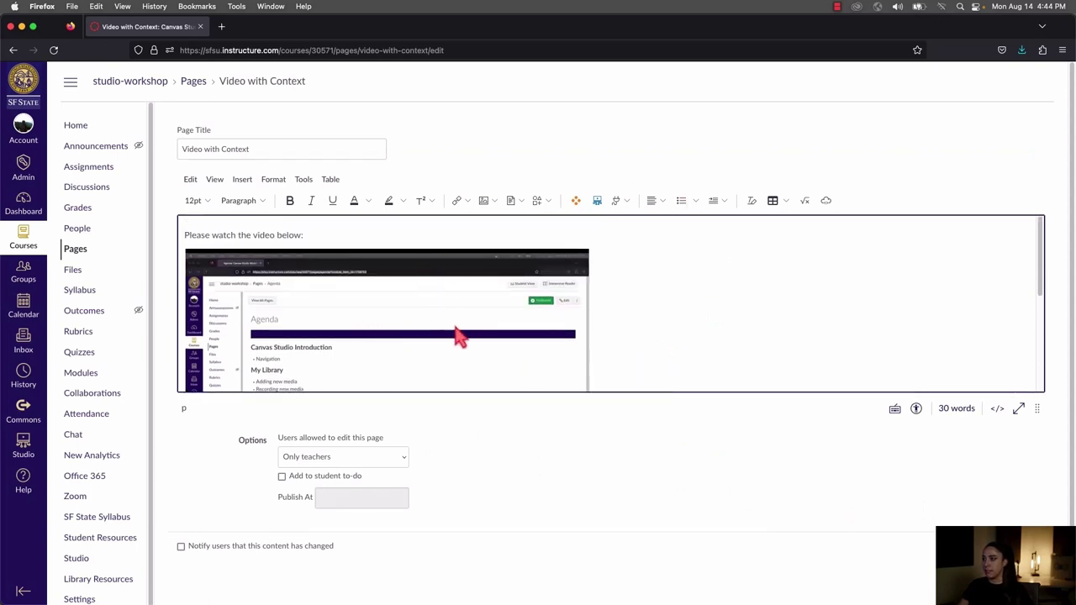
# Step: Enlarge the embedded video to nearly the full width of the editor and save the "Video with Context" page
pyautogui.click(376, 301)
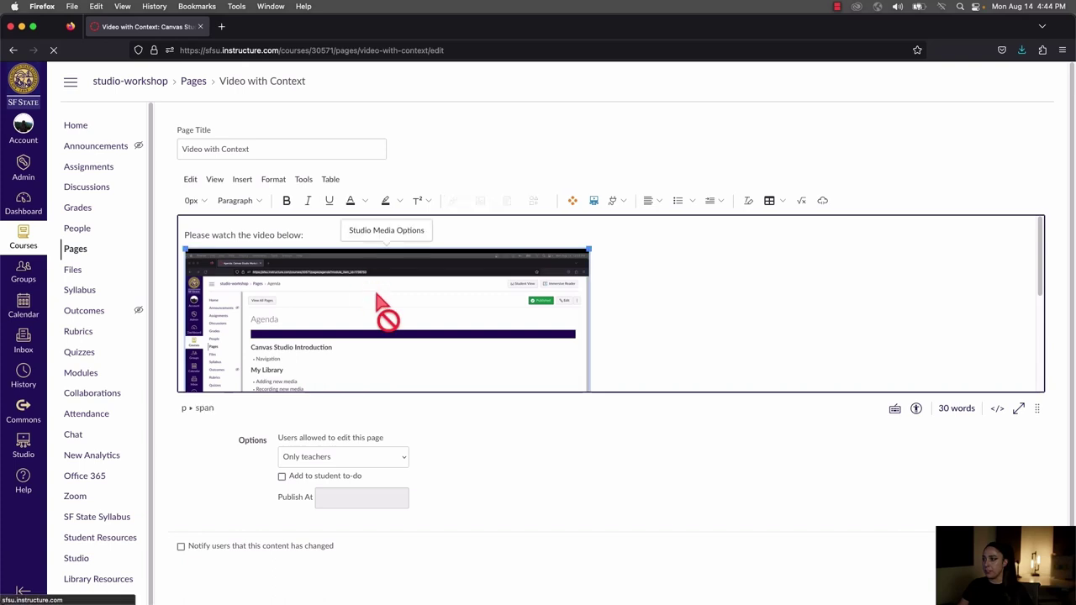
pyautogui.moveTo(593, 245); pyautogui.dragTo(992, 267)
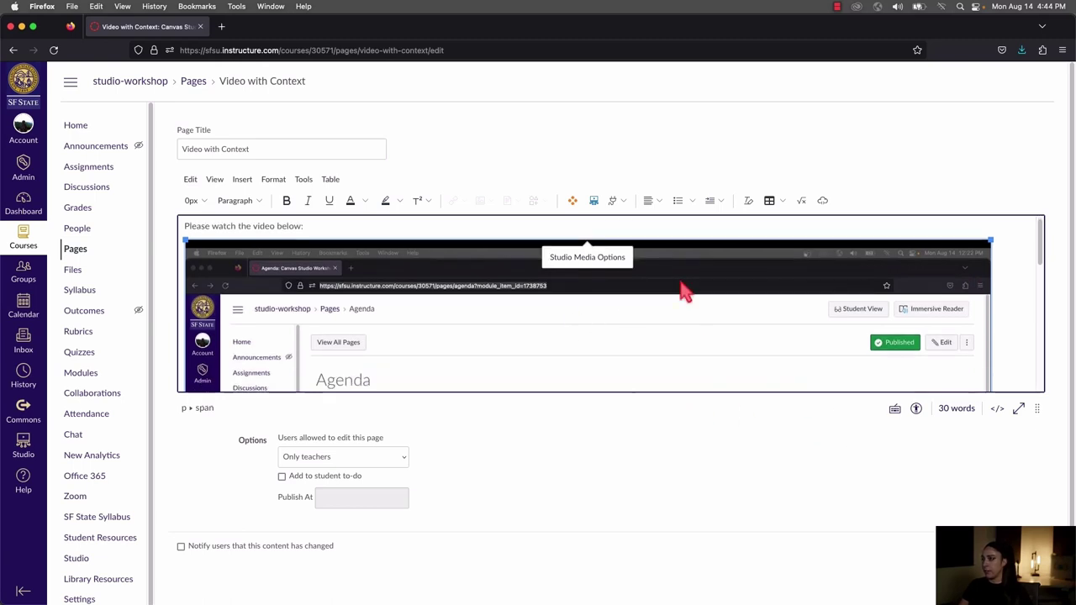
pyautogui.scroll(-10, 680, 285)
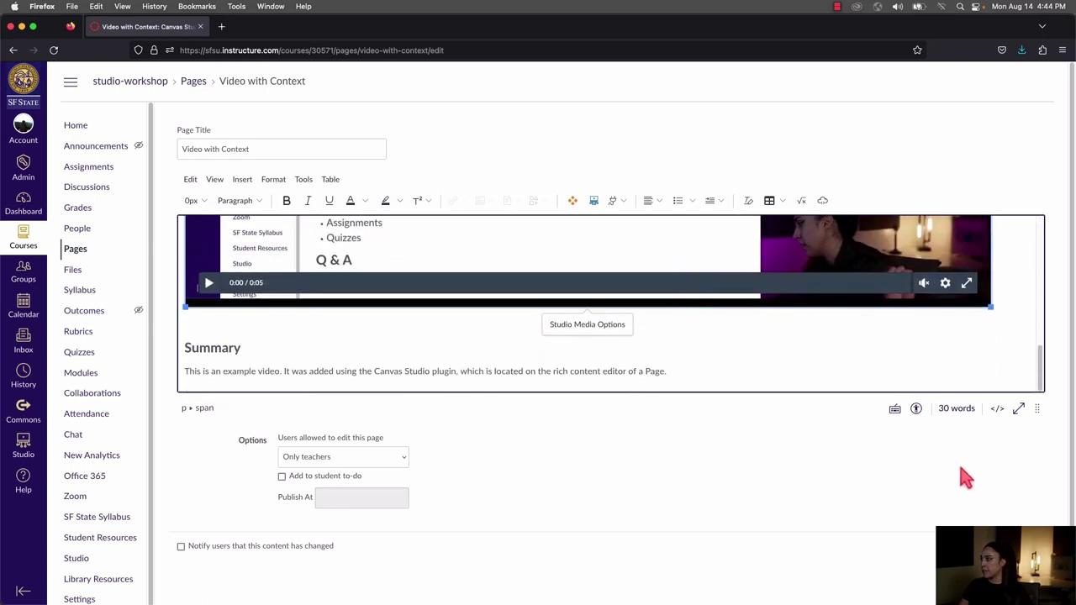
pyautogui.scroll(-2, 571, 260)
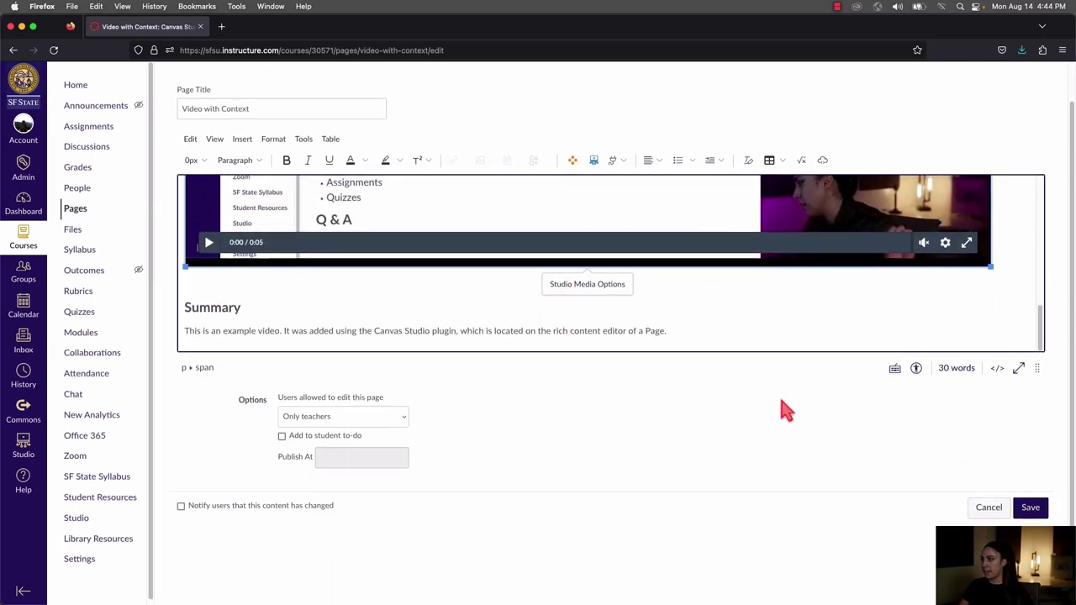
pyautogui.click(1028, 511)
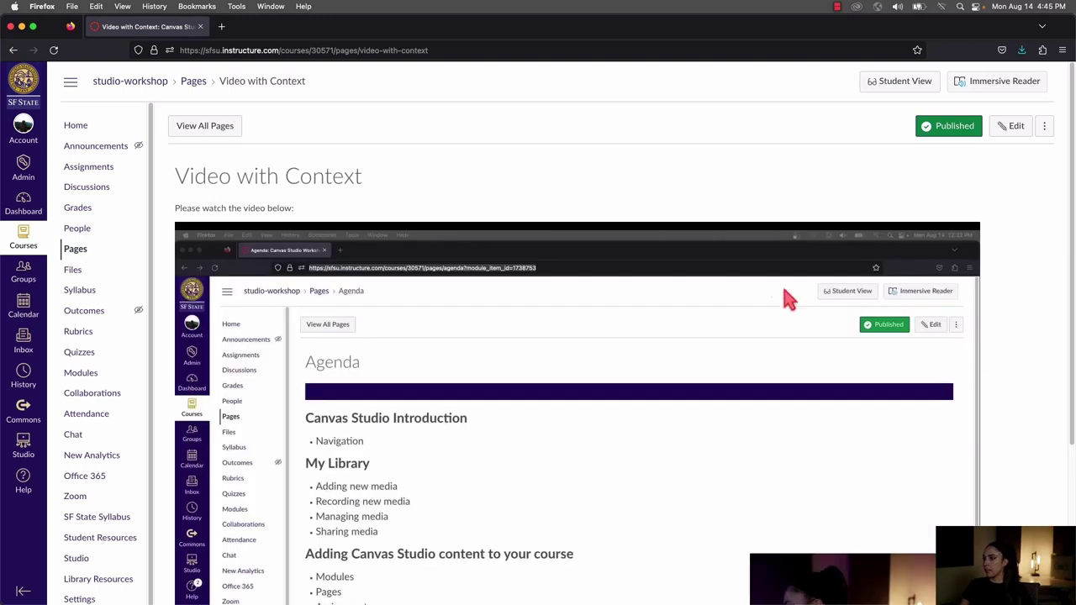
# Step: Review the saved page, and reopen "Video with Context" from its module on the course home page to check the embedded video
pyautogui.scroll(-3, 745, 288)
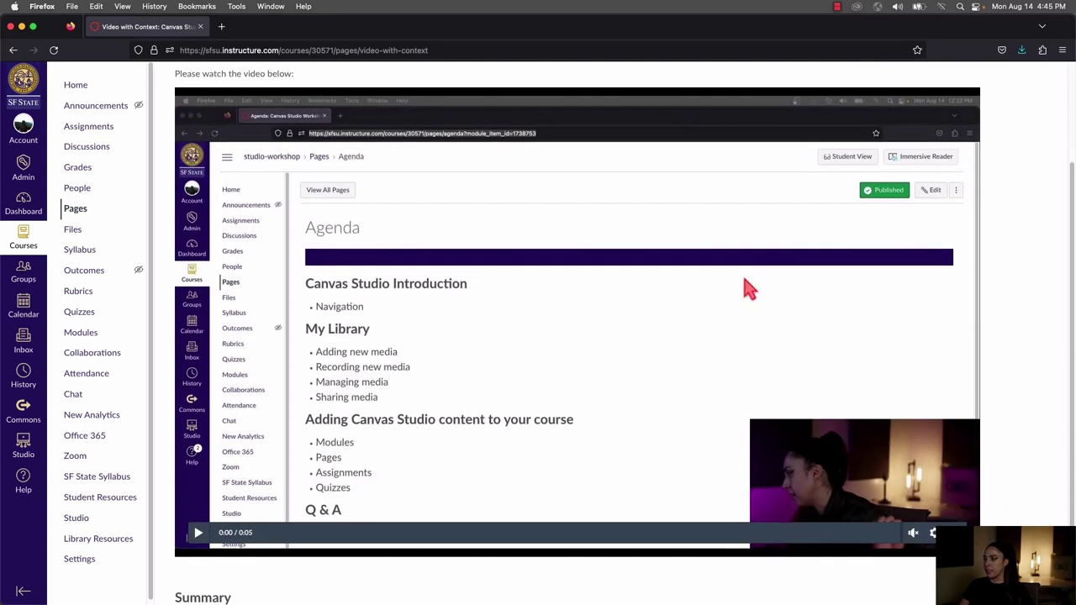
pyautogui.scroll(-2, 744, 282)
pyautogui.scroll(4, 744, 282)
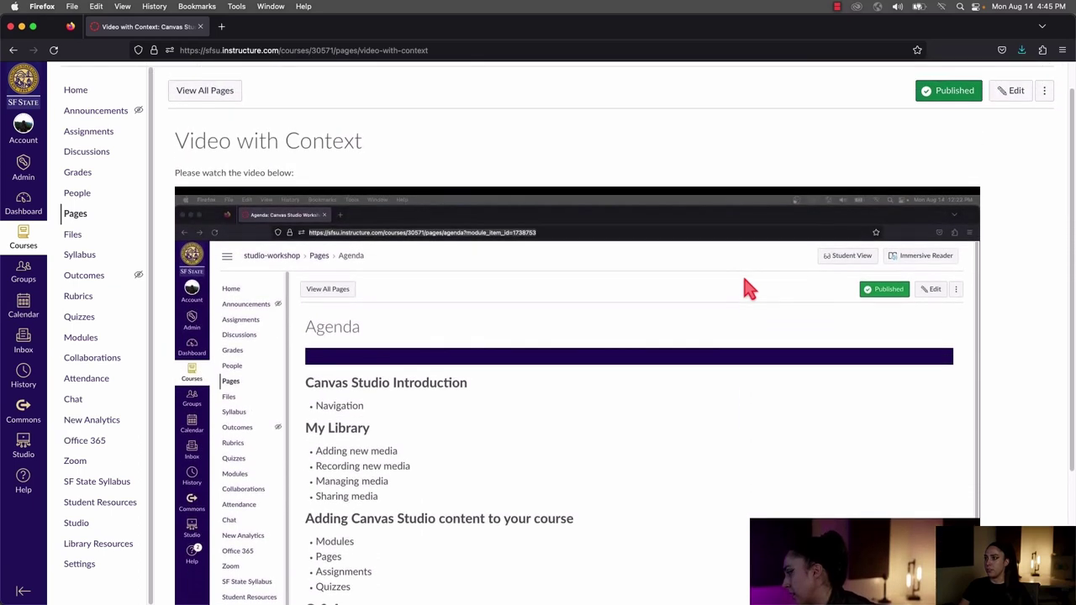
pyautogui.click(80, 92)
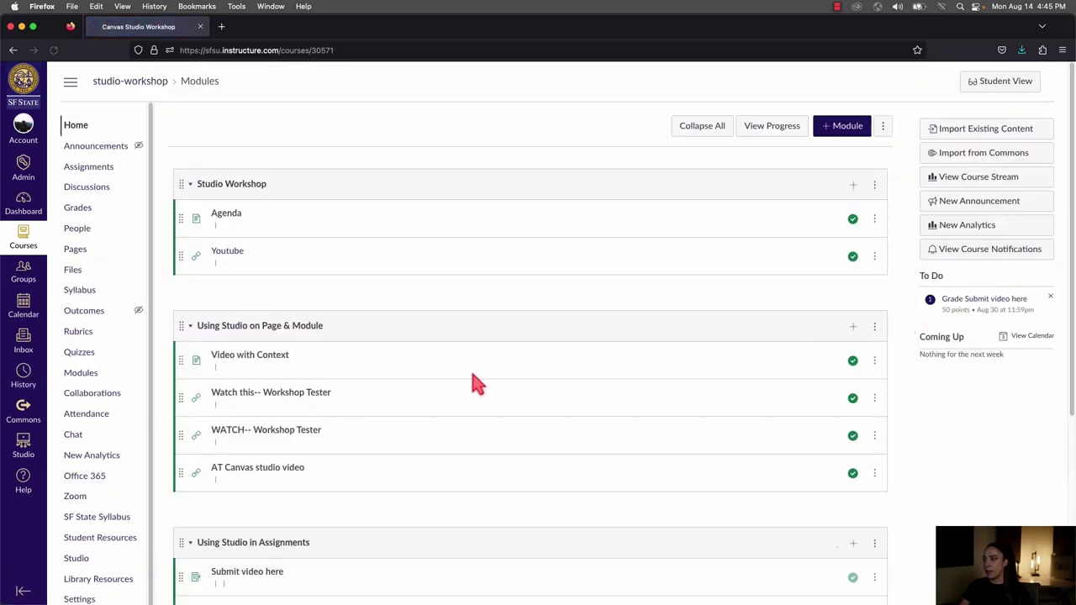
pyautogui.click(246, 353)
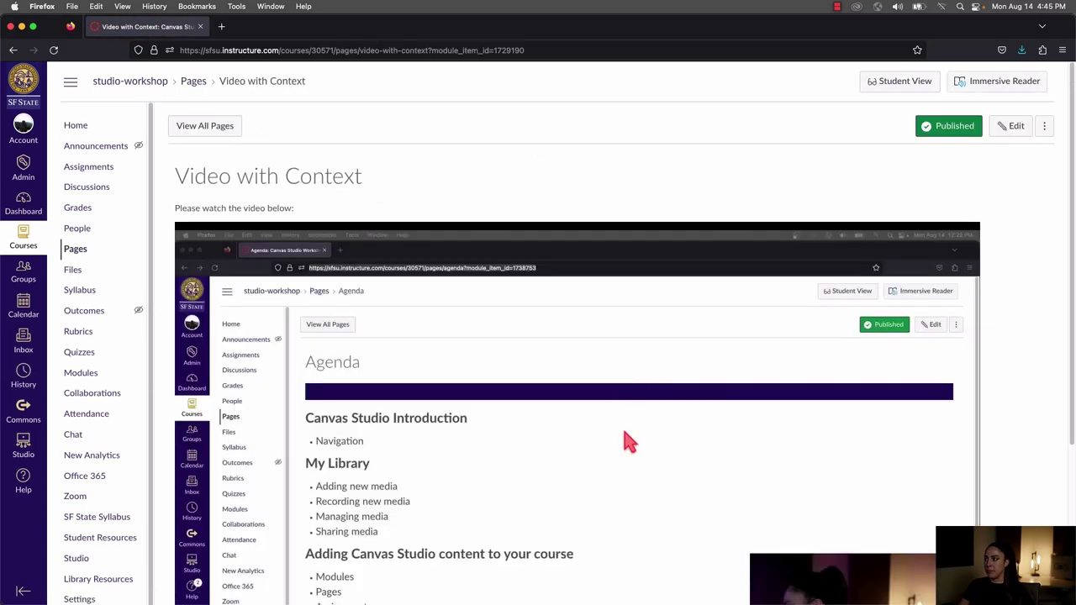
pyautogui.scroll(-3, 630, 384)
pyautogui.scroll(-3, 365, 340)
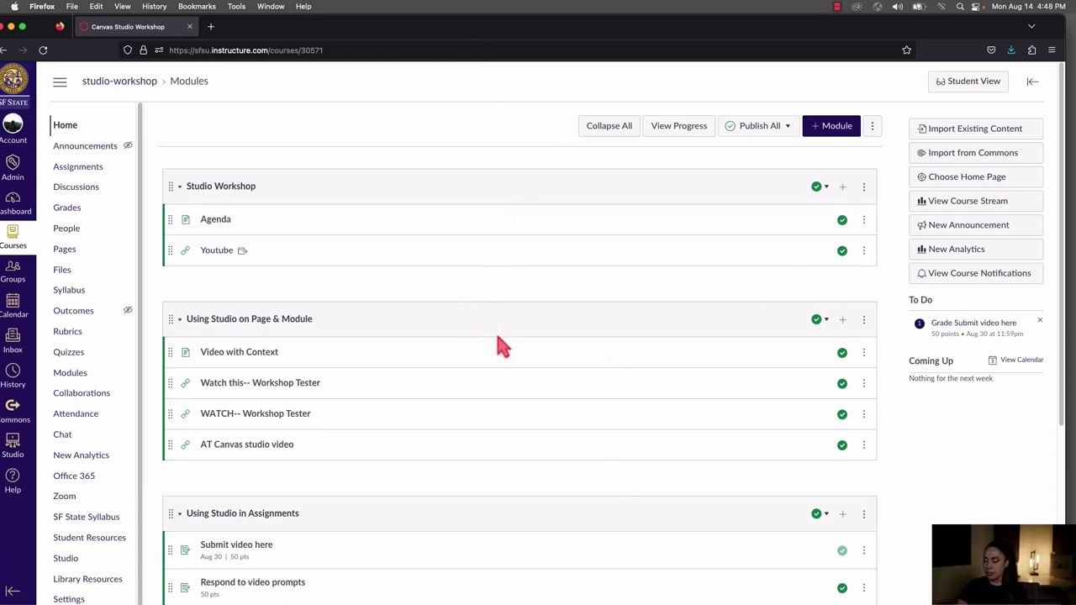
# Step: Open the "Submit video here" assignment for editing and delete the Studio video embedded below its numbered instructions
pyautogui.scroll(-3, 497, 344)
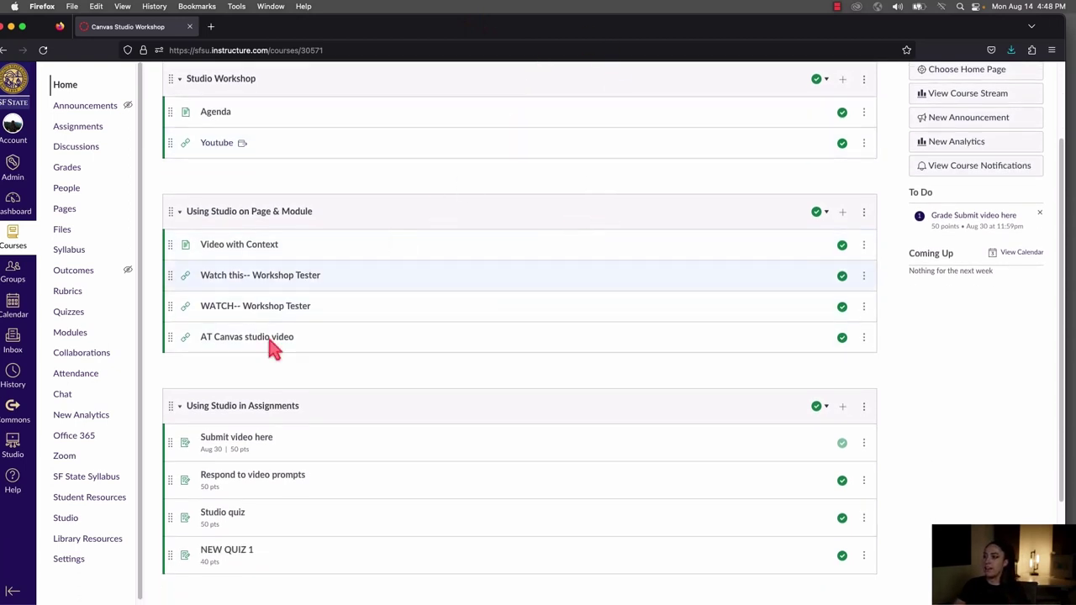
pyautogui.click(220, 445)
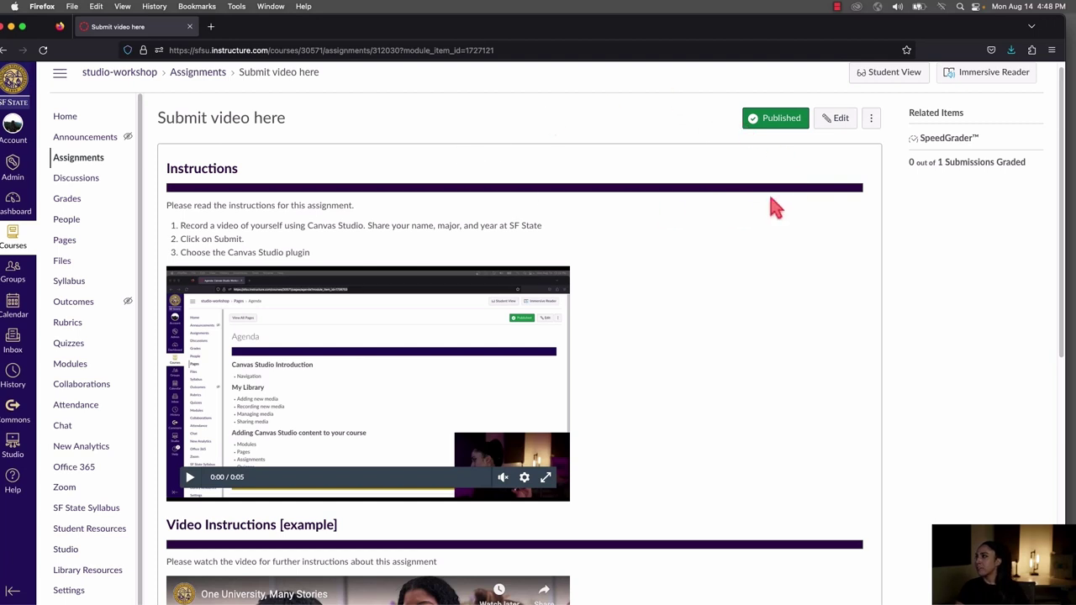
pyautogui.click(838, 124)
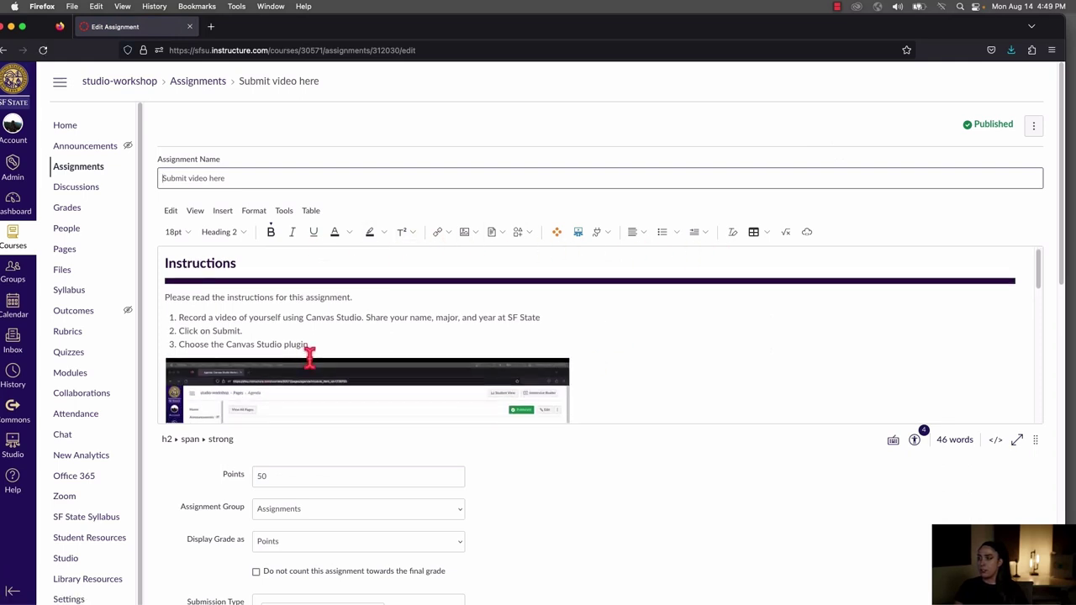
pyautogui.click(385, 383)
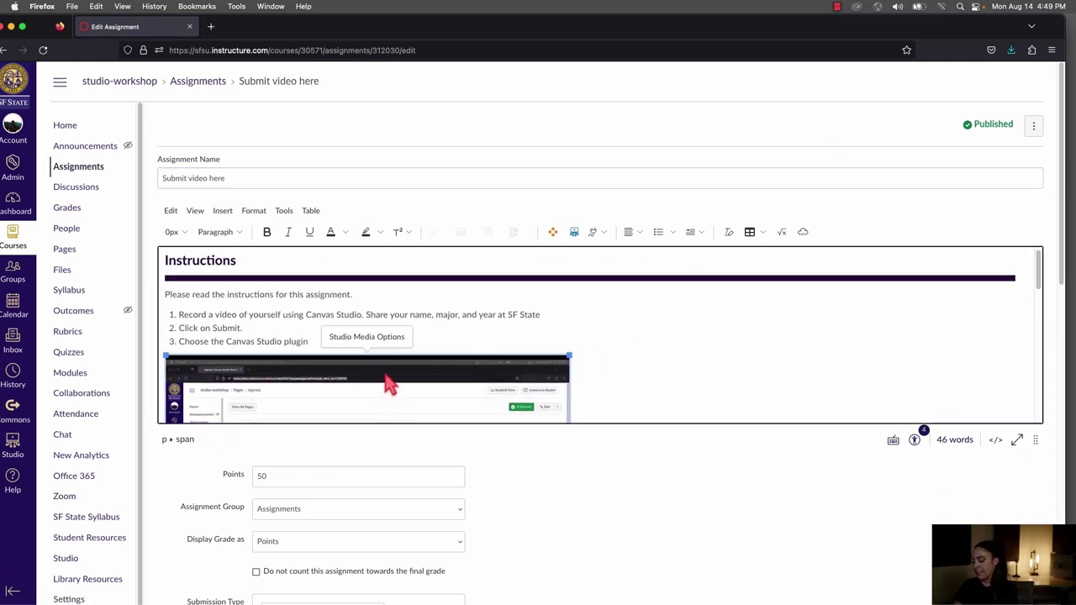
pyautogui.press('BackSpace')
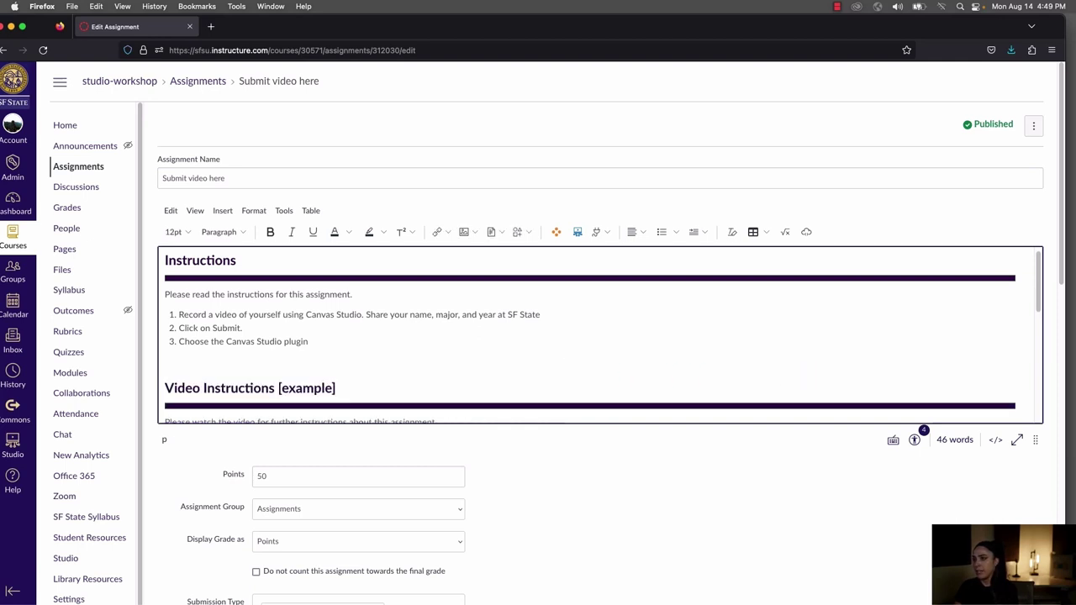
# Step: Select "Growing into Greatness: The Gator Journey" from the Canvas Studio library for the blank line below the numbered instructions
pyautogui.click(580, 234)
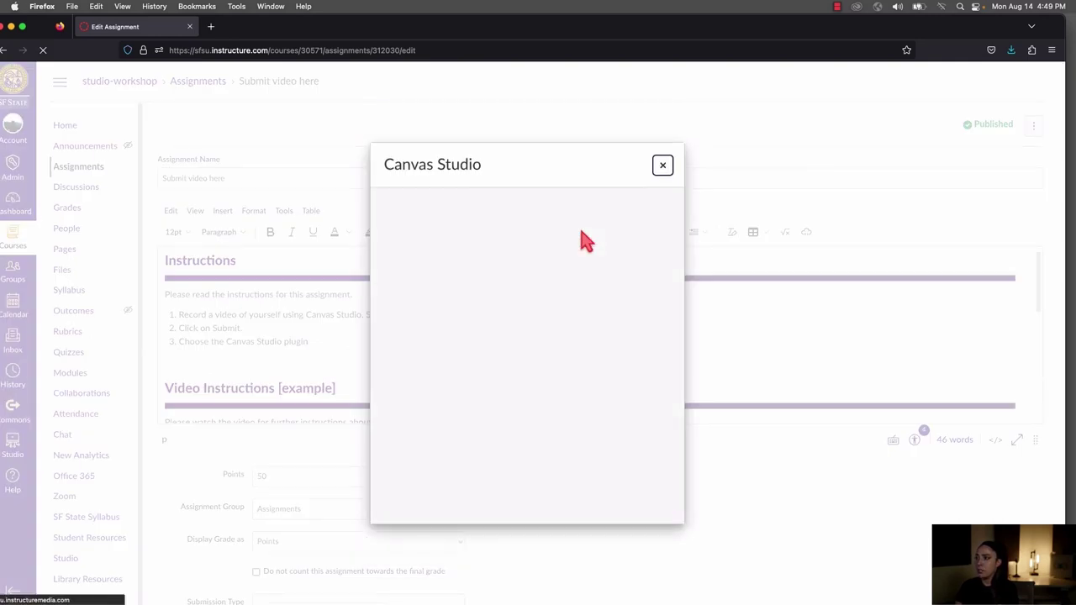
pyautogui.scroll(-5, 588, 367)
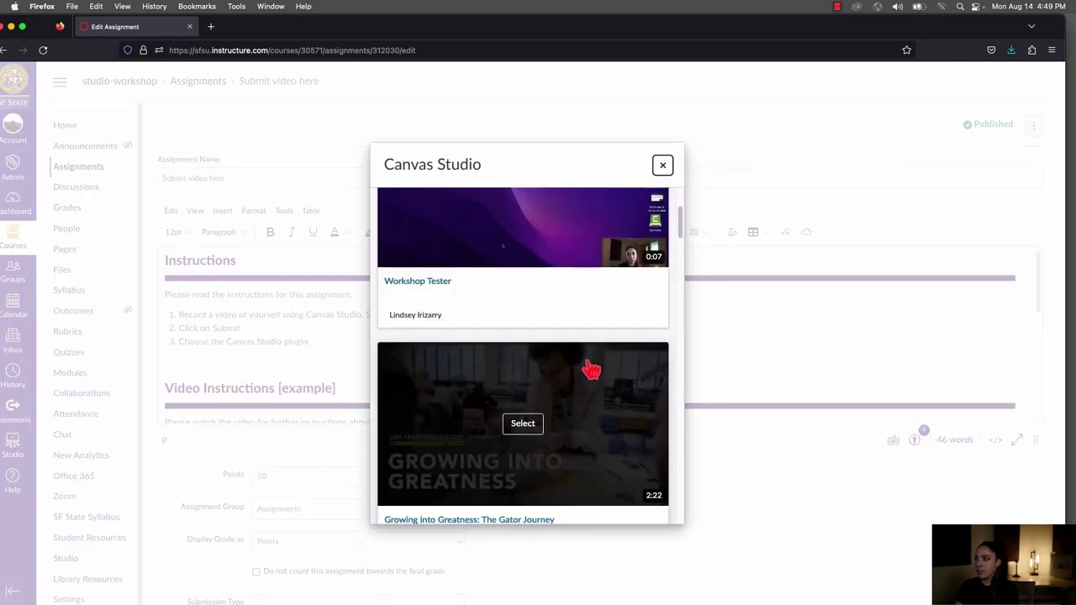
pyautogui.scroll(-1, 586, 364)
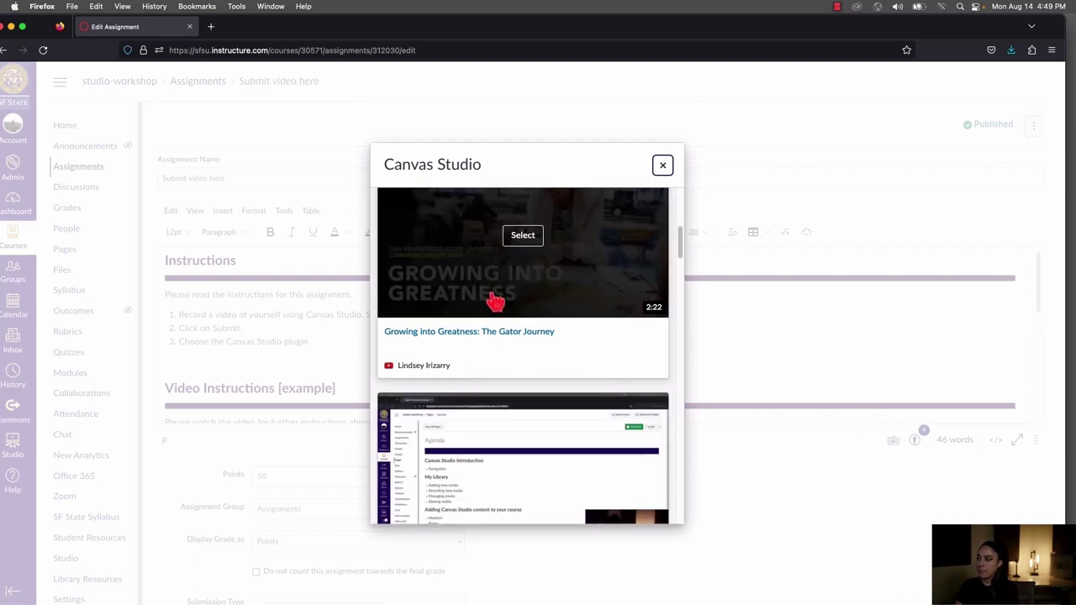
pyautogui.click(523, 235)
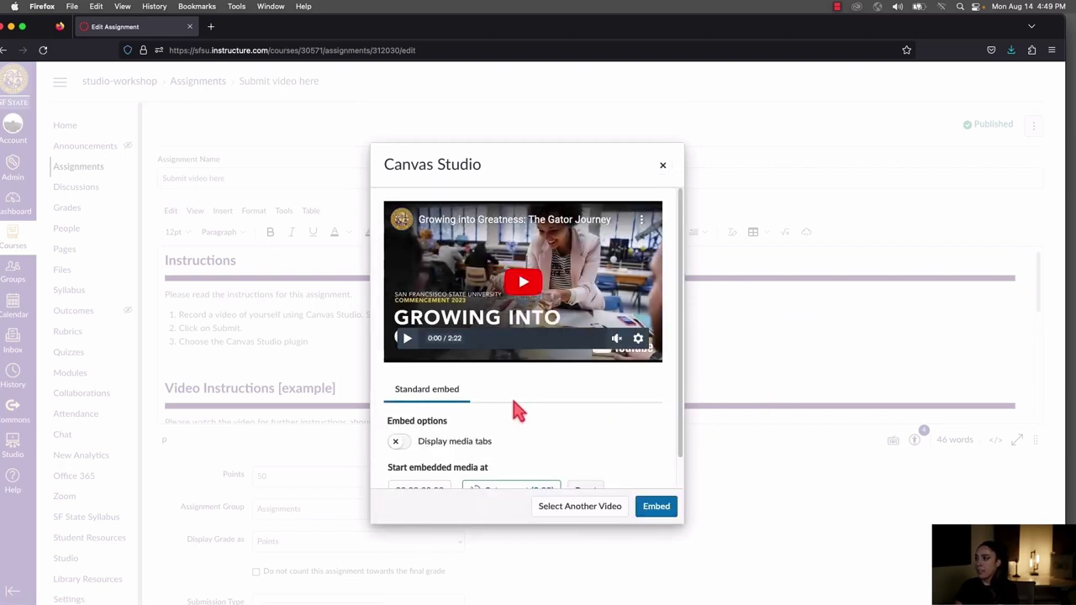
# Step: Set the embedded media to start at 00:01:01.00, embed the video, and check it in the assignment instructions
pyautogui.scroll(-2, 519, 410)
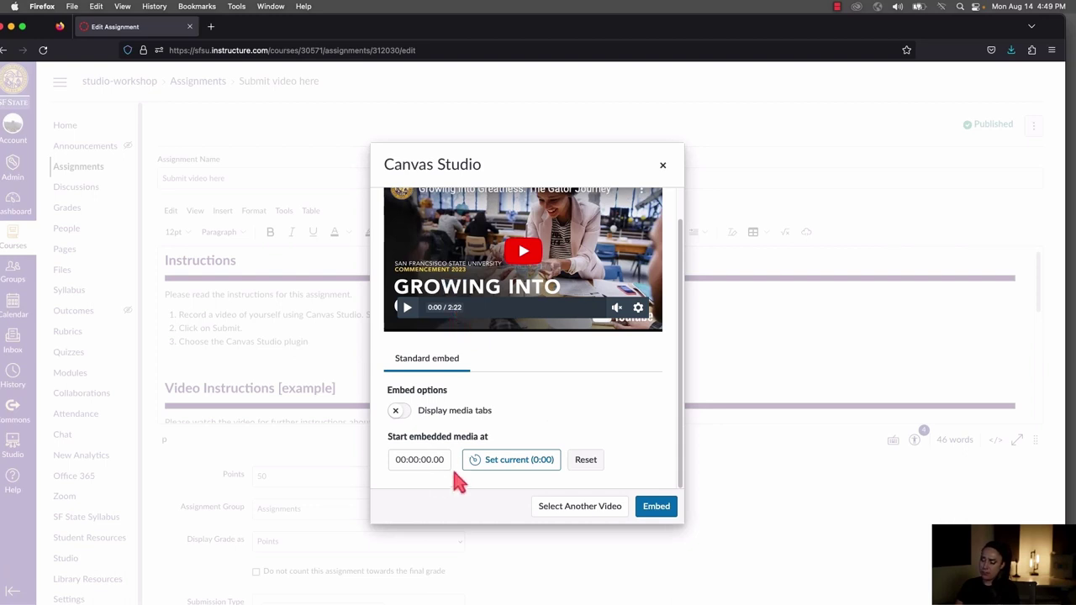
pyautogui.click(421, 458)
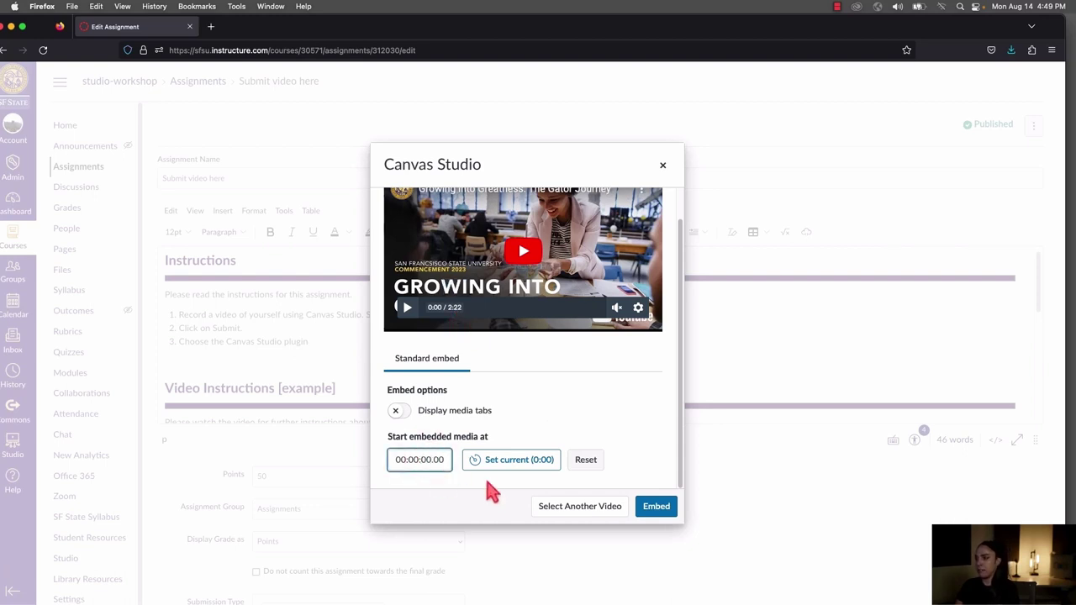
pyautogui.press('BackSpace')
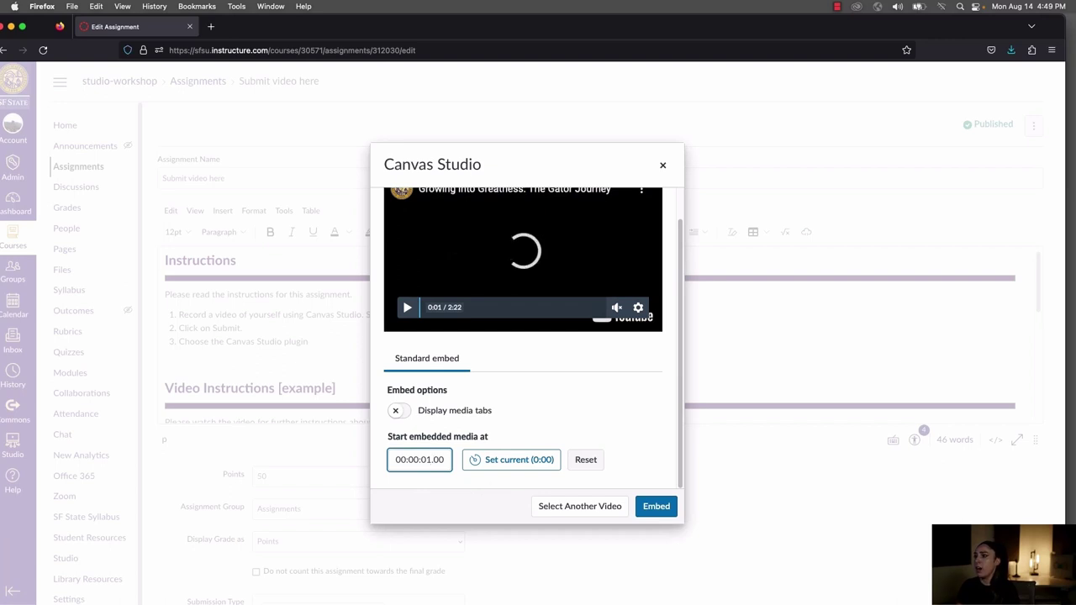
pyautogui.click(413, 459)
pyautogui.write('1')
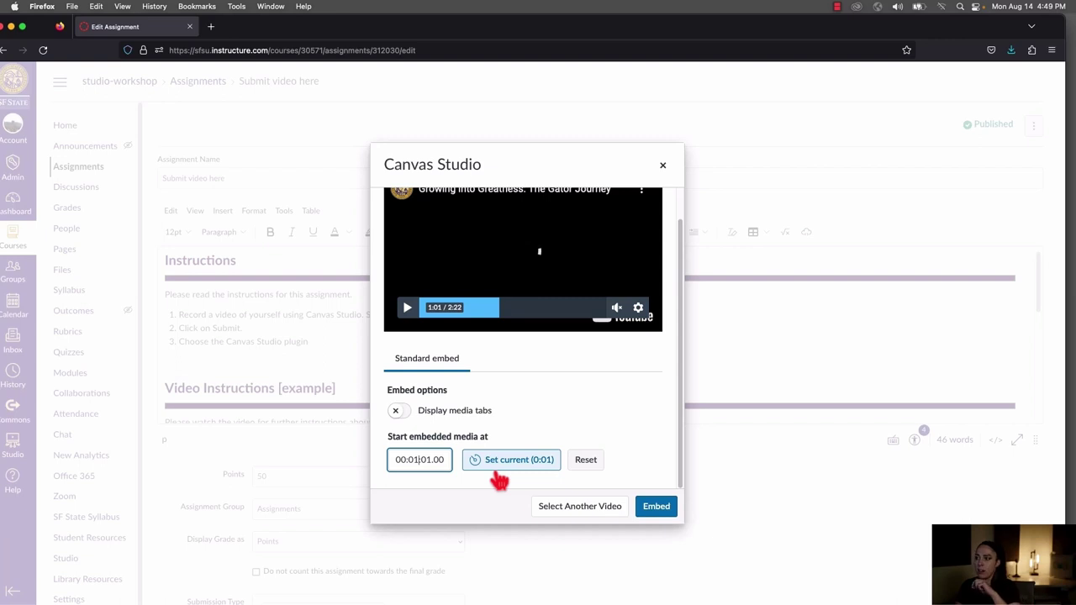
pyautogui.click(655, 507)
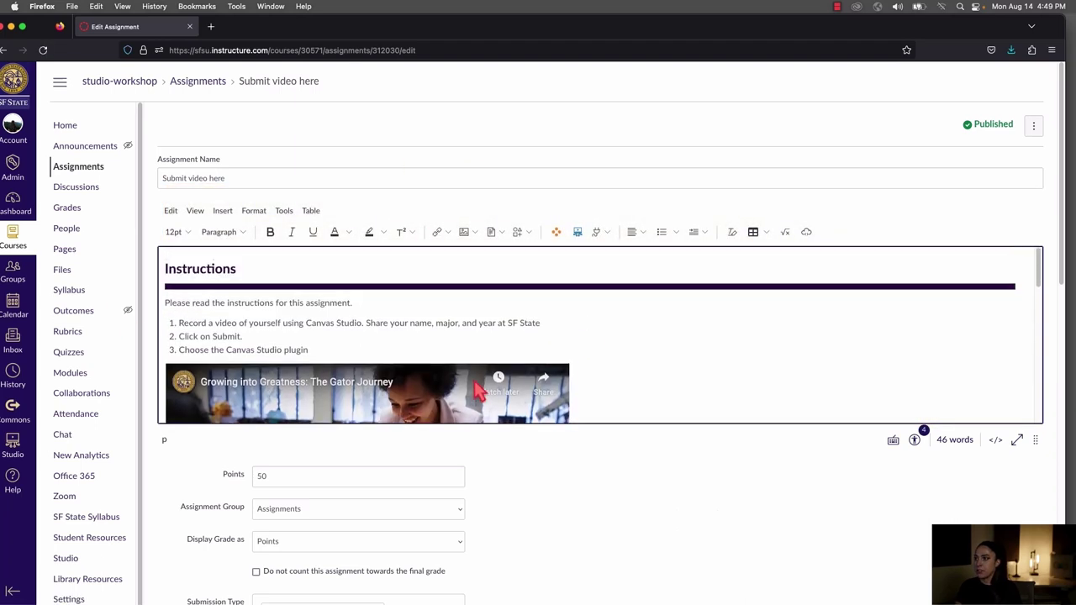
pyautogui.scroll(-3, 395, 369)
pyautogui.scroll(3, 336, 370)
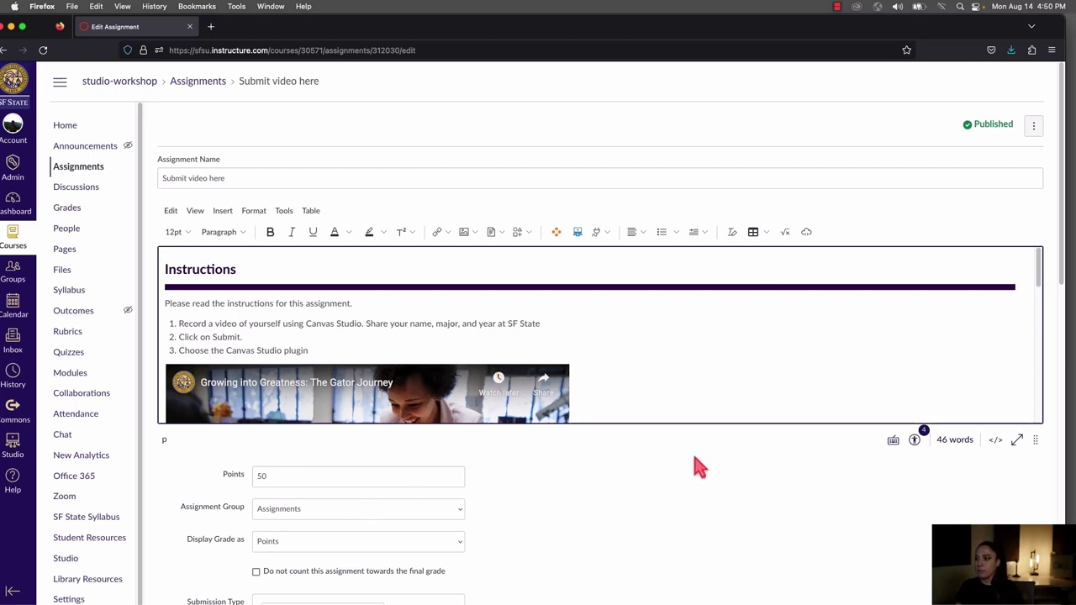
# Step: Set the assignment's submission type to Online, review its online entry options, and save the assignment
pyautogui.scroll(-2, 619, 422)
pyautogui.scroll(-3, 605, 526)
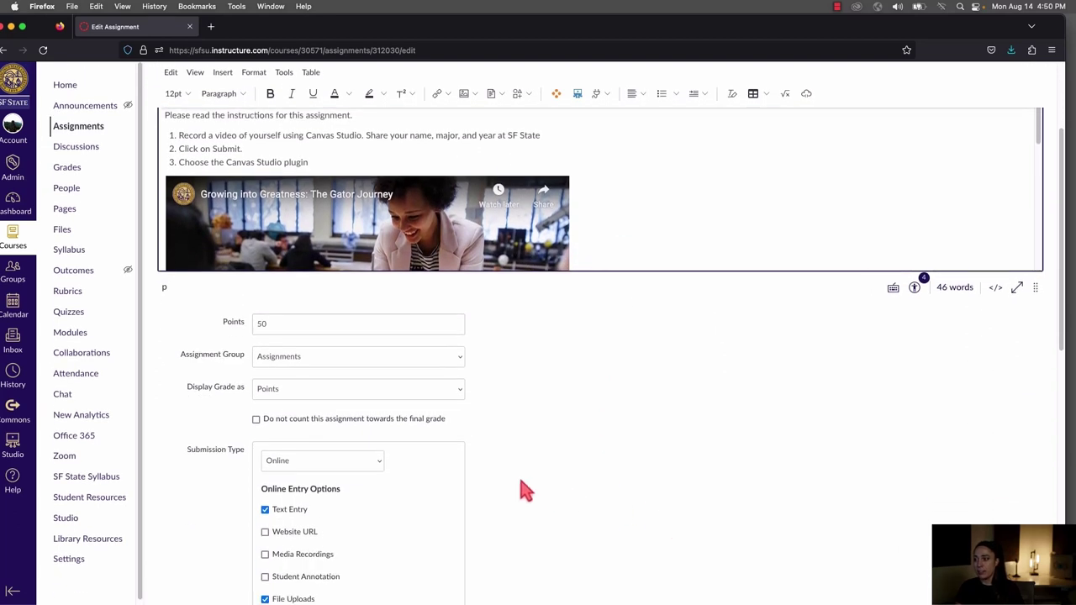
pyautogui.moveTo(168, 450); pyautogui.dragTo(248, 466)
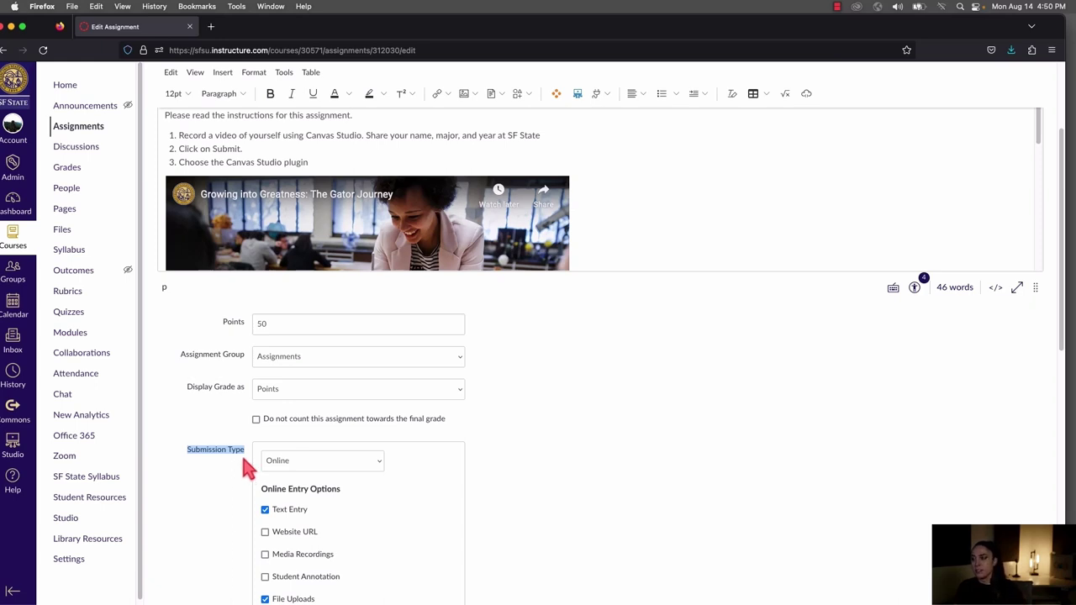
pyautogui.click(304, 473)
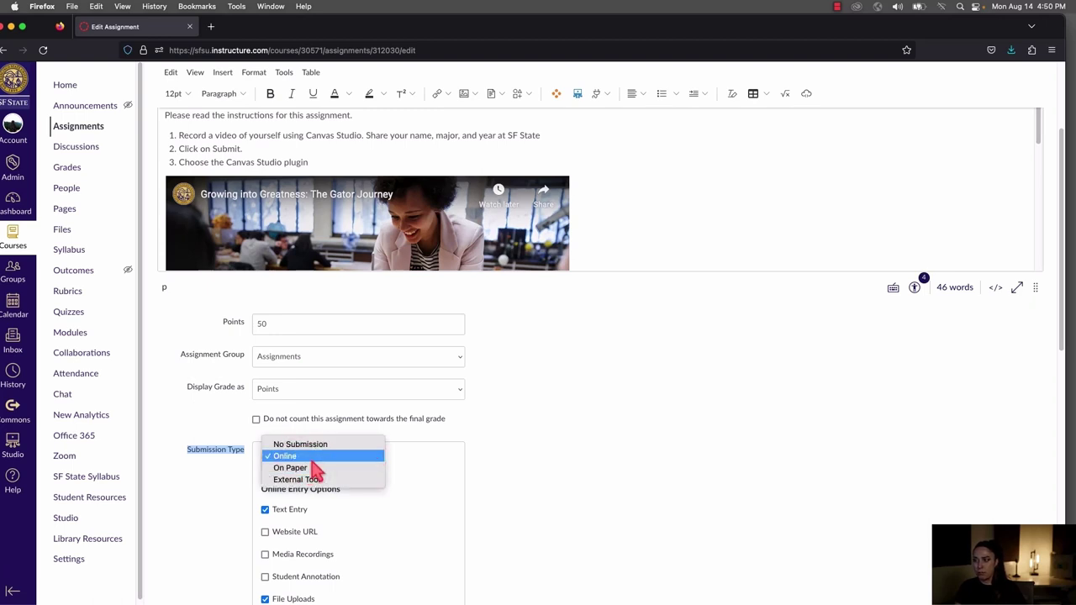
pyautogui.click(288, 461)
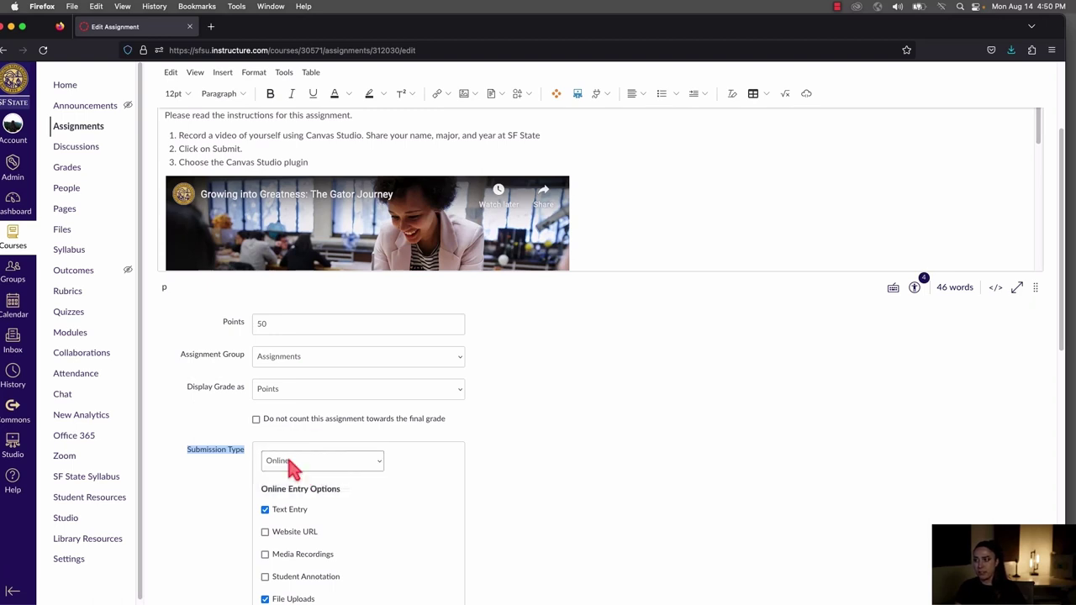
pyautogui.scroll(-3, 454, 469)
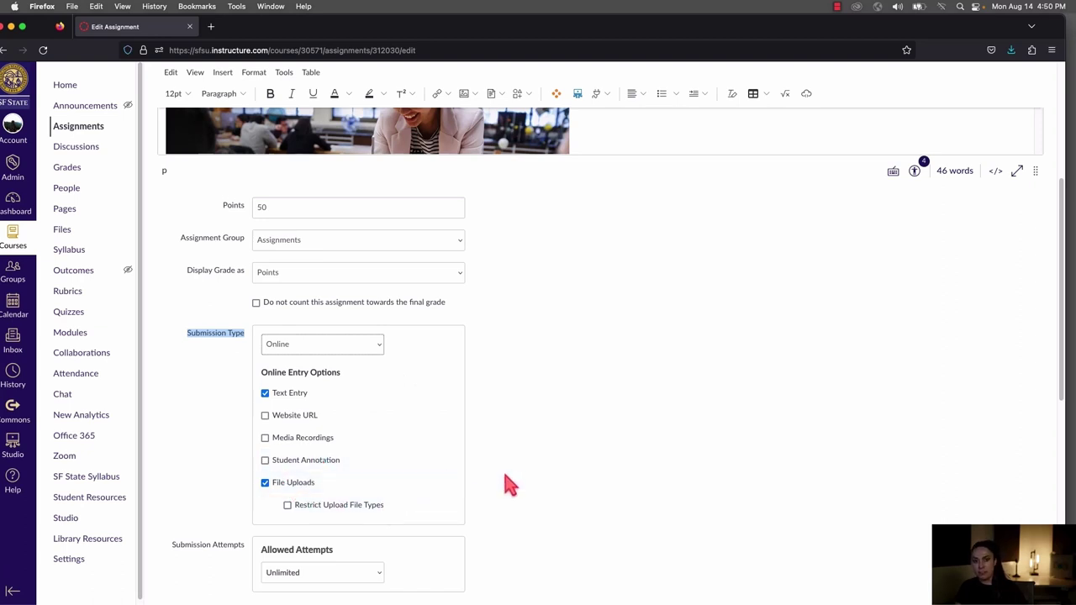
pyautogui.scroll(-5, 505, 446)
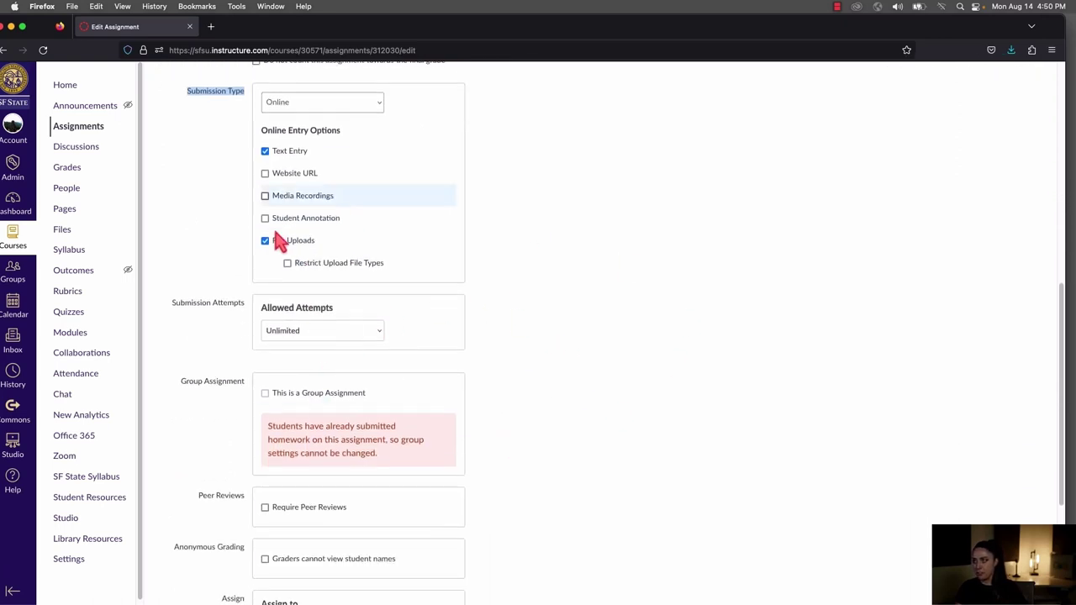
pyautogui.scroll(-3, 522, 428)
pyautogui.scroll(-2, 561, 462)
pyautogui.click(1030, 598)
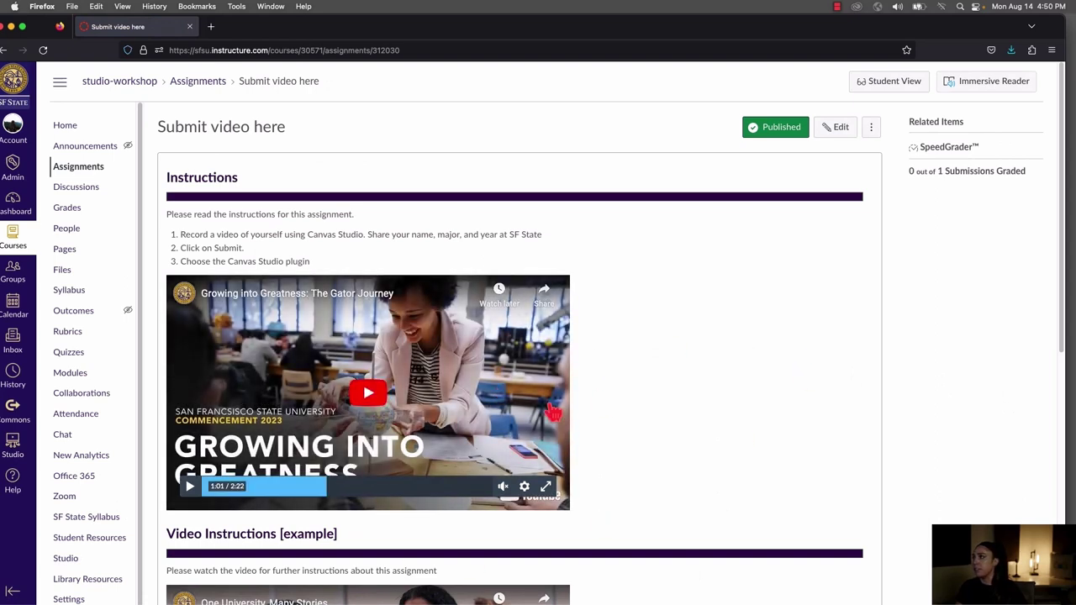
# Step: Open the "Submit video here" assignment in Student View and choose Canvas Studio as the submission type
pyautogui.scroll(-1, 730, 192)
pyautogui.scroll(1, 807, 202)
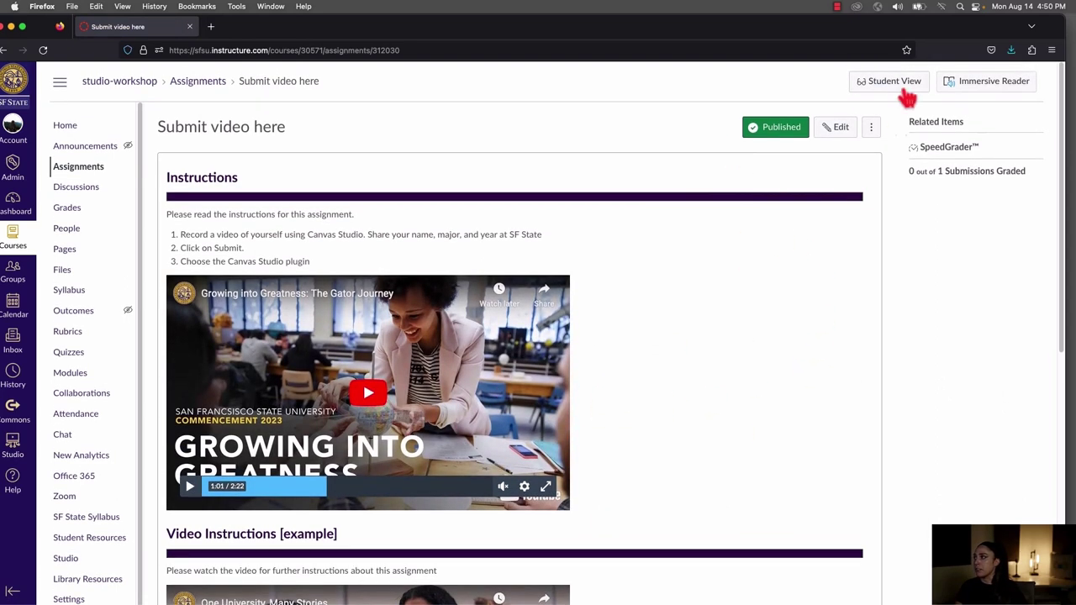
pyautogui.click(893, 81)
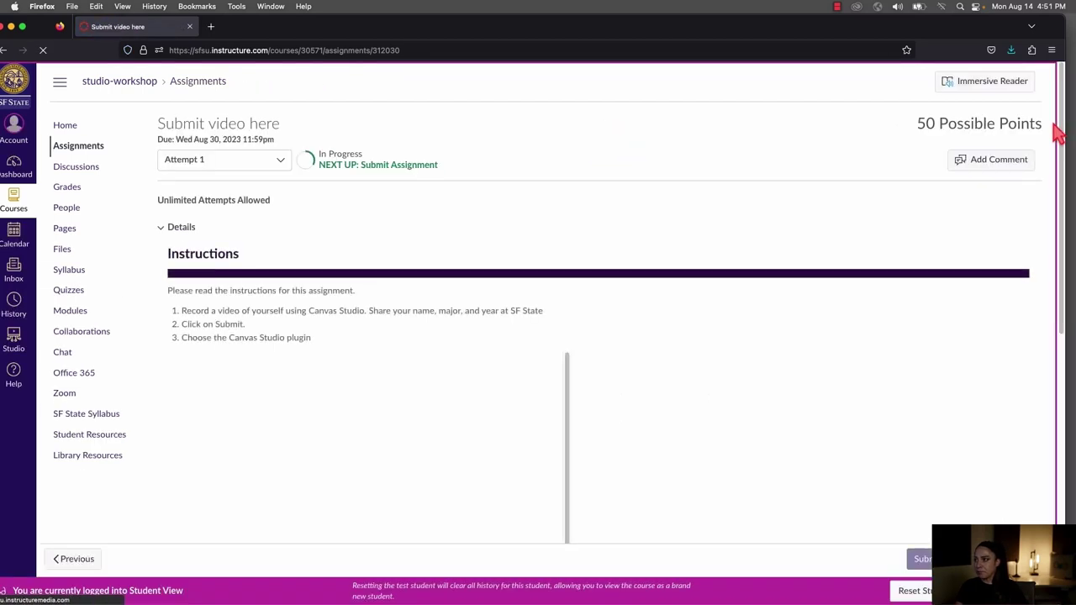
pyautogui.scroll(-5, 440, 247)
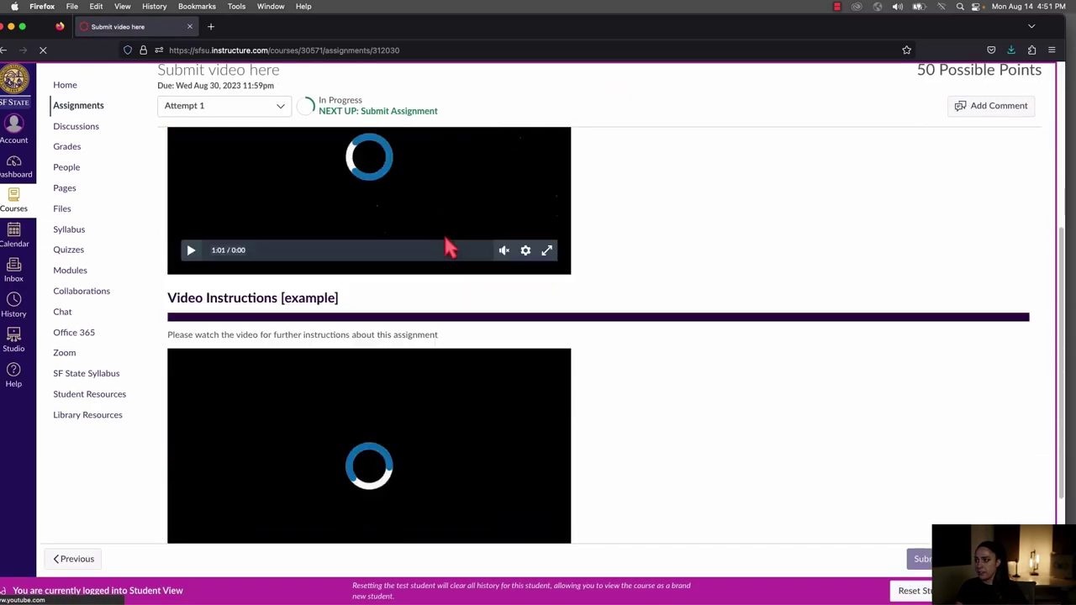
pyautogui.scroll(-4, 444, 242)
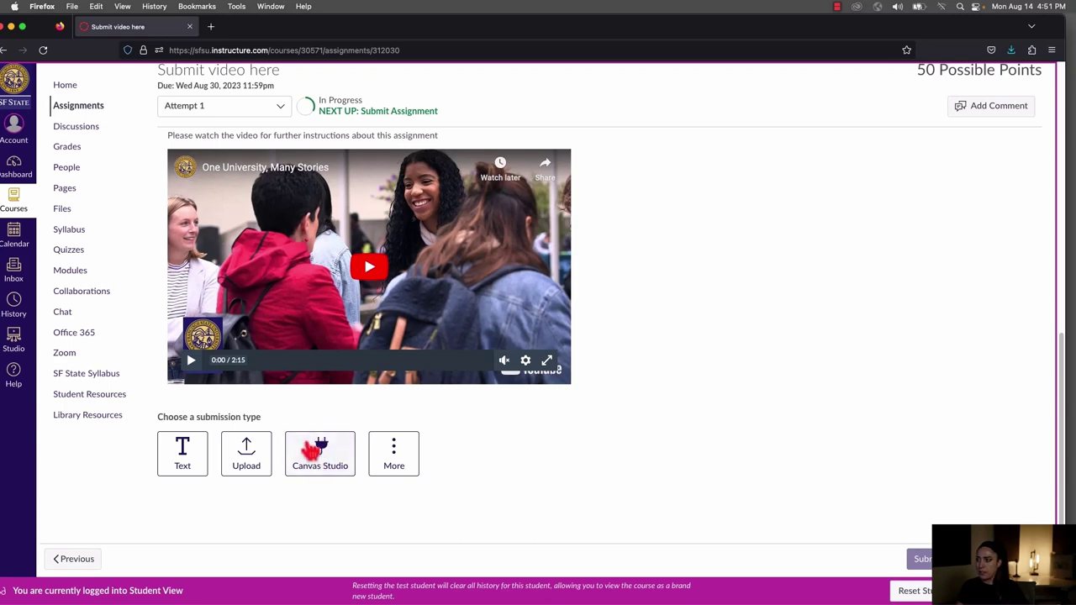
pyautogui.click(320, 460)
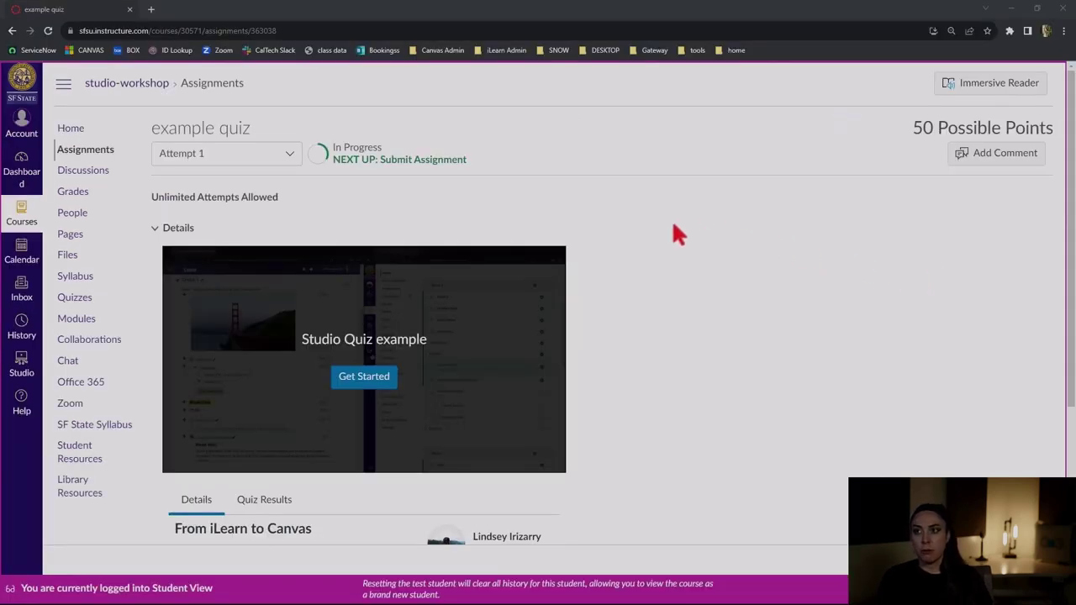
# Step: Start the "Studio Quiz example" video quiz and answer True to question 1 and yes to question 2
pyautogui.click(353, 382)
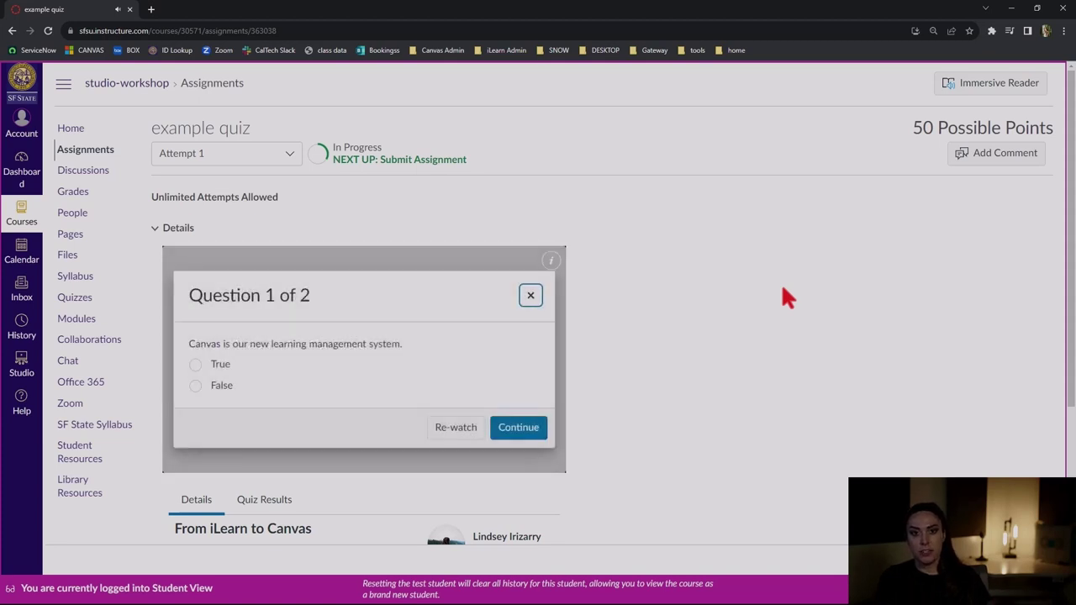
pyautogui.click(195, 363)
pyautogui.click(519, 428)
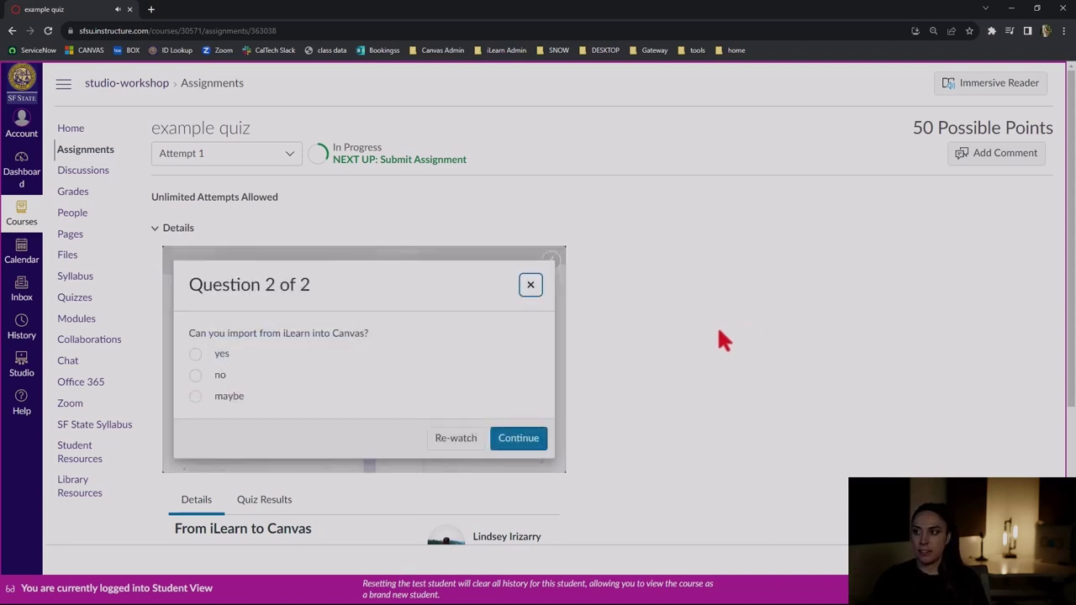
pyautogui.click(196, 354)
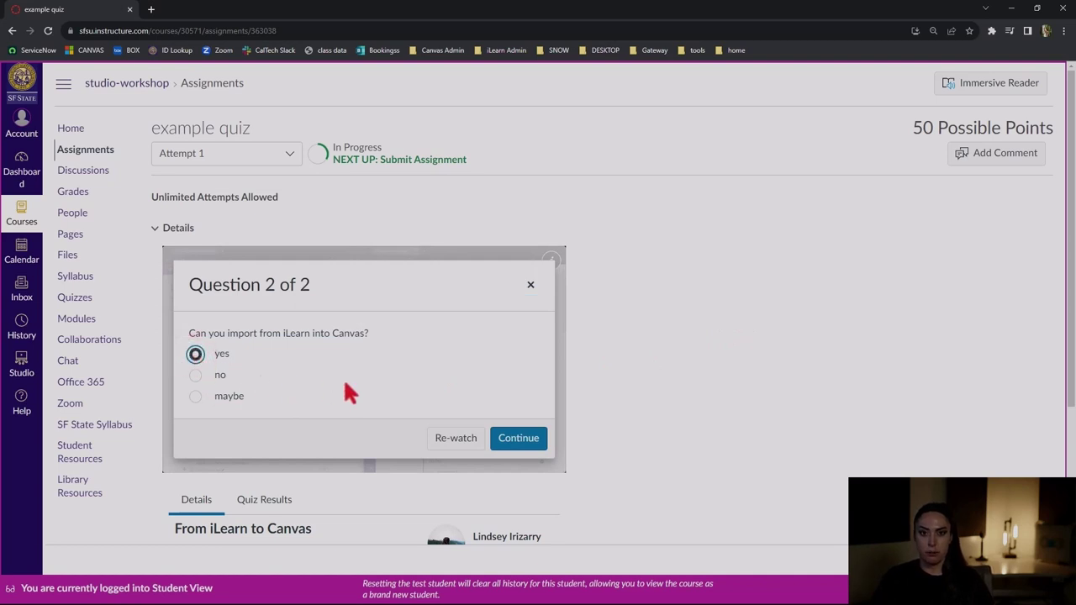
pyautogui.click(507, 439)
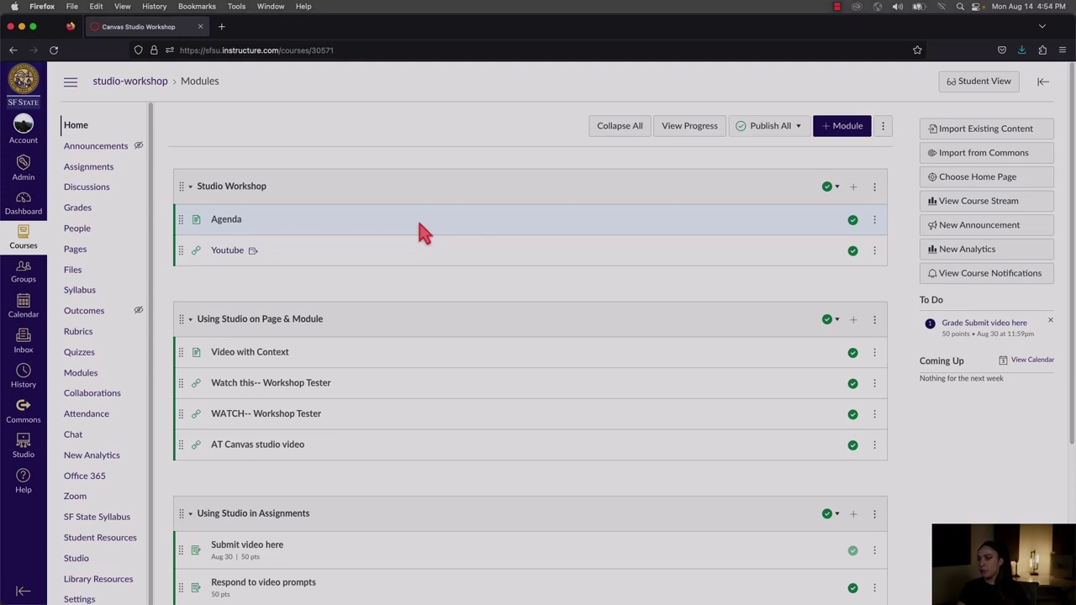
# Step: Create a quiz from the "Workshop Tester" video in the Studio library, with the title "TEST QUIZ" and the description "QUIZ"
pyautogui.click(19, 458)
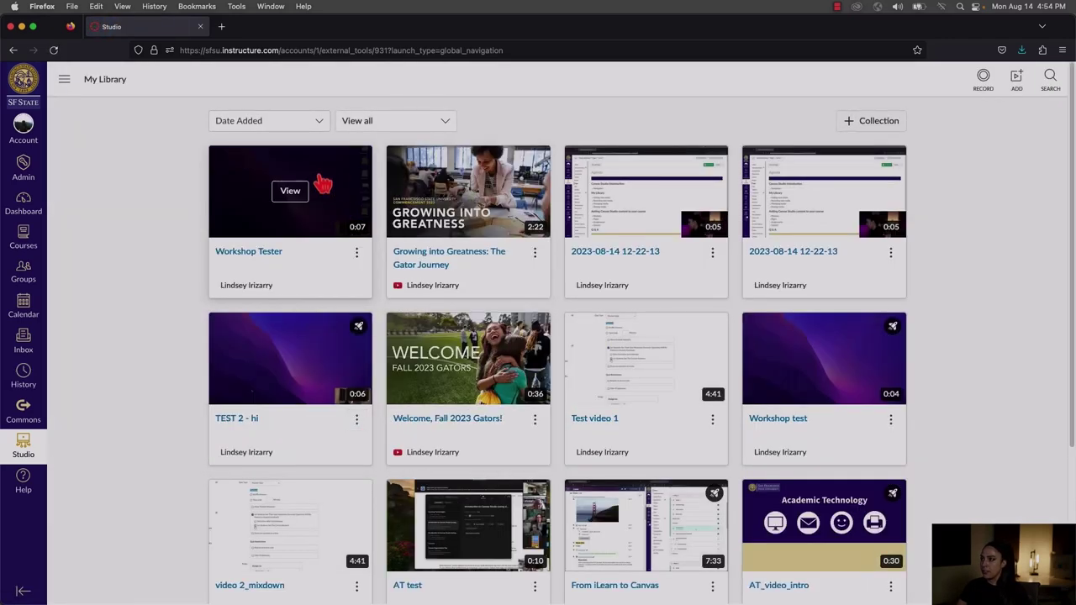
pyautogui.click(356, 254)
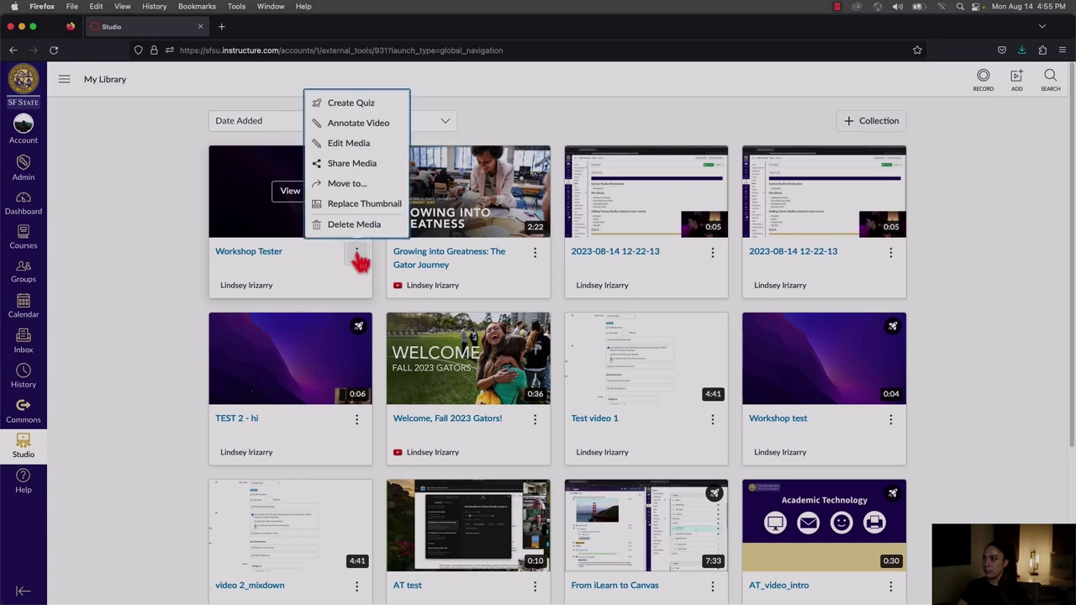
pyautogui.click(351, 105)
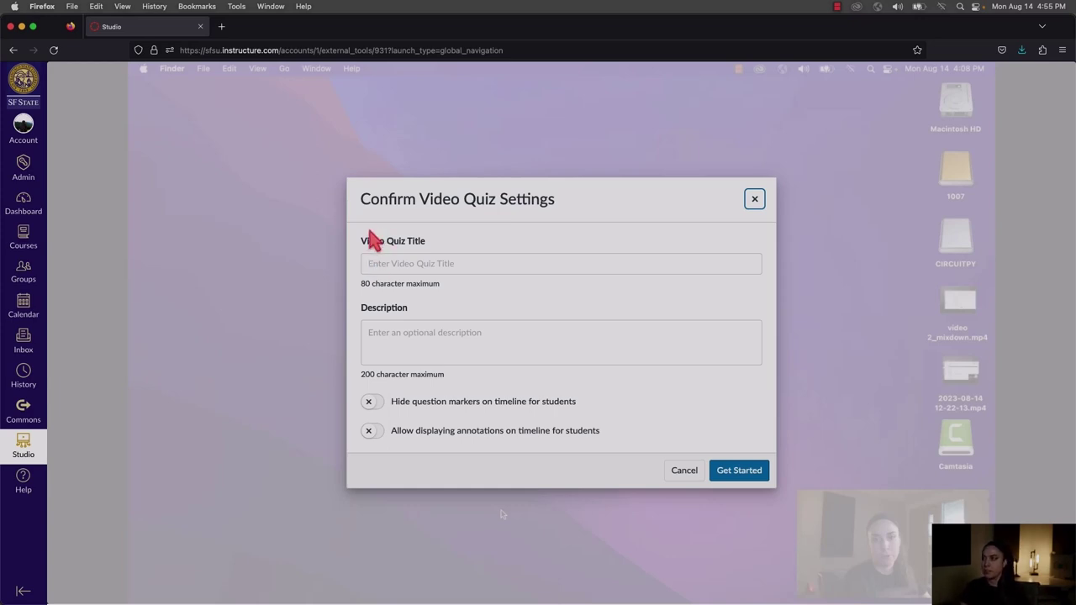
pyautogui.click(430, 263)
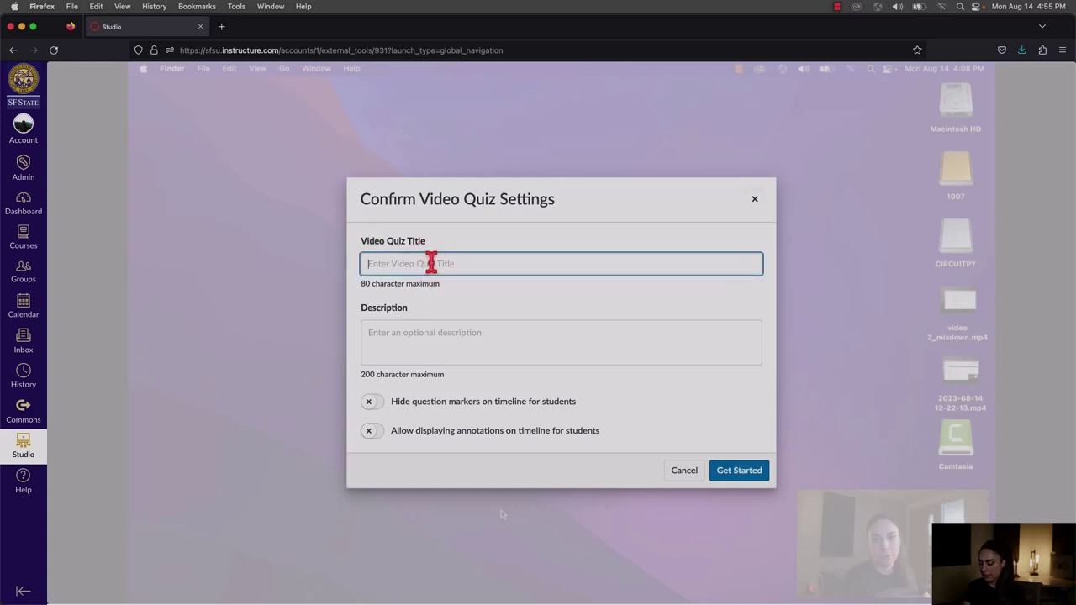
pyautogui.write('TEST QUIZ')
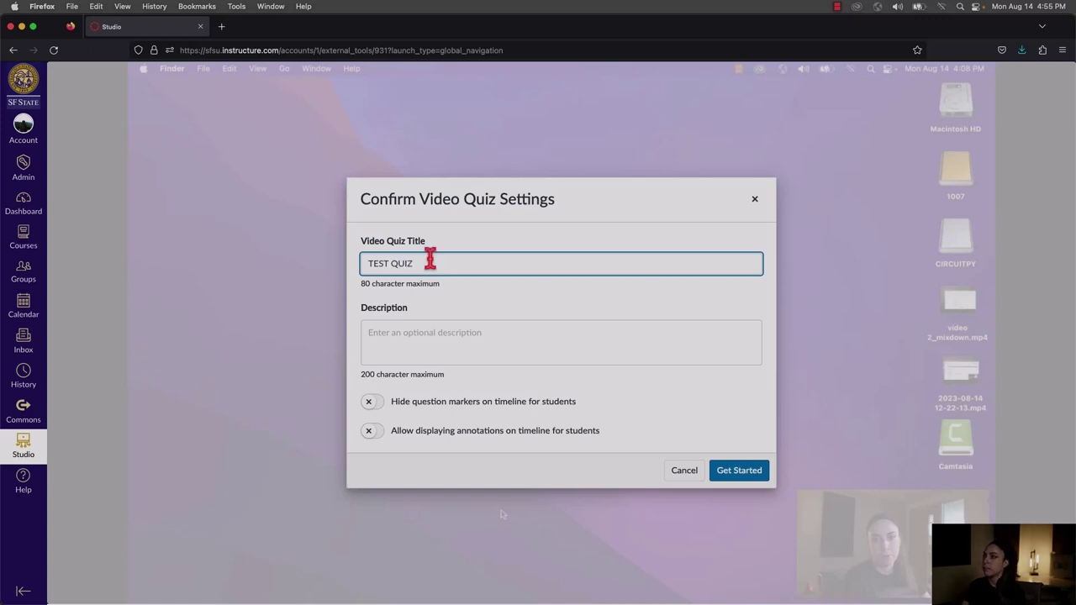
pyautogui.click(476, 344)
pyautogui.write('QUIZ')
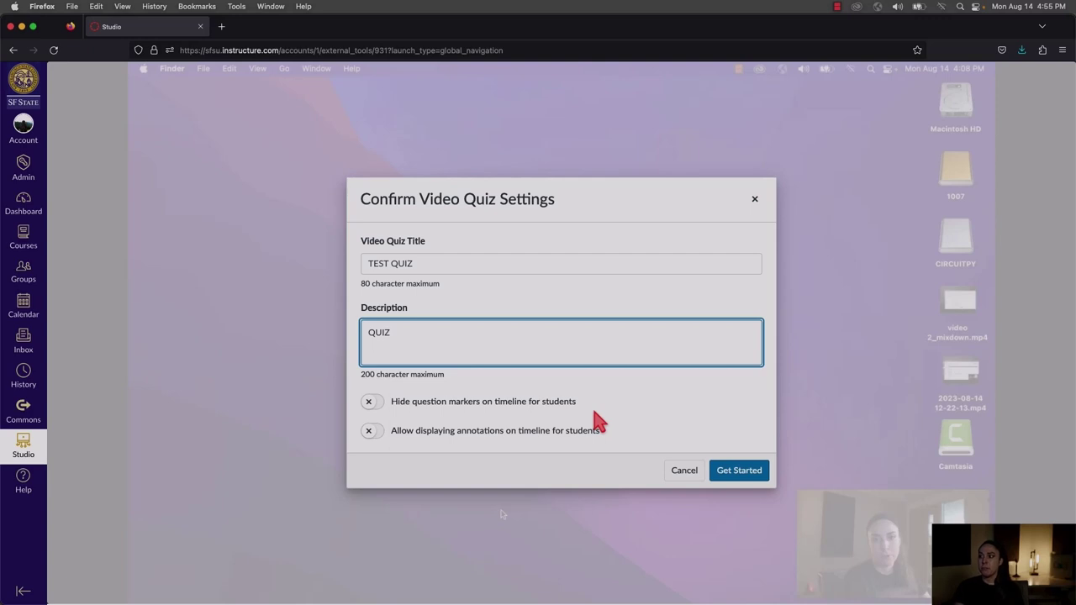
# Step: Try the quiz settings for hiding question markers and allowing annotations on the timeline for students
pyautogui.click(371, 402)
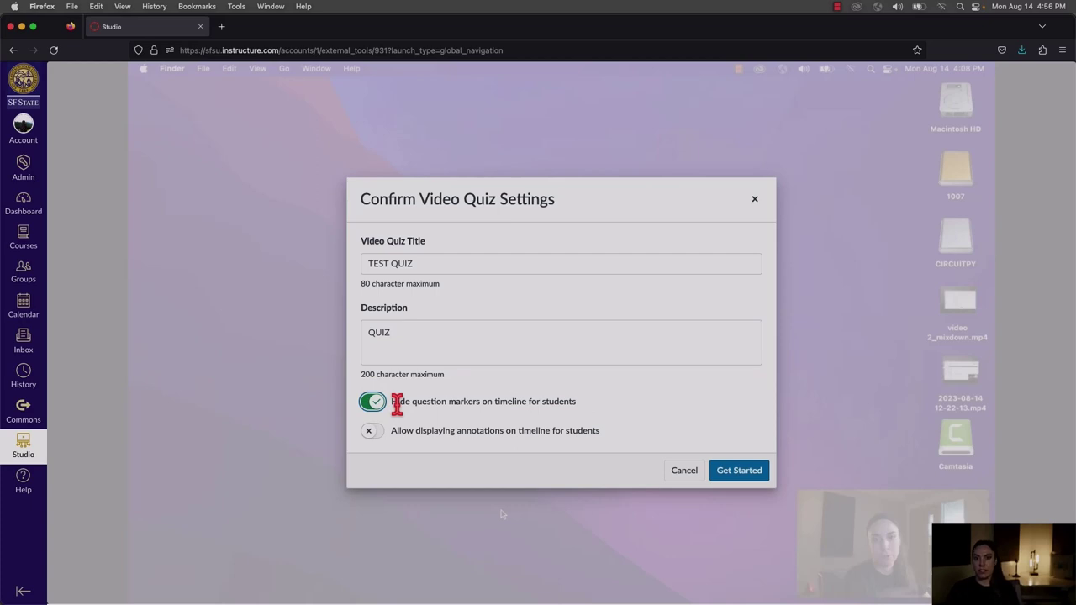
pyautogui.click(373, 402)
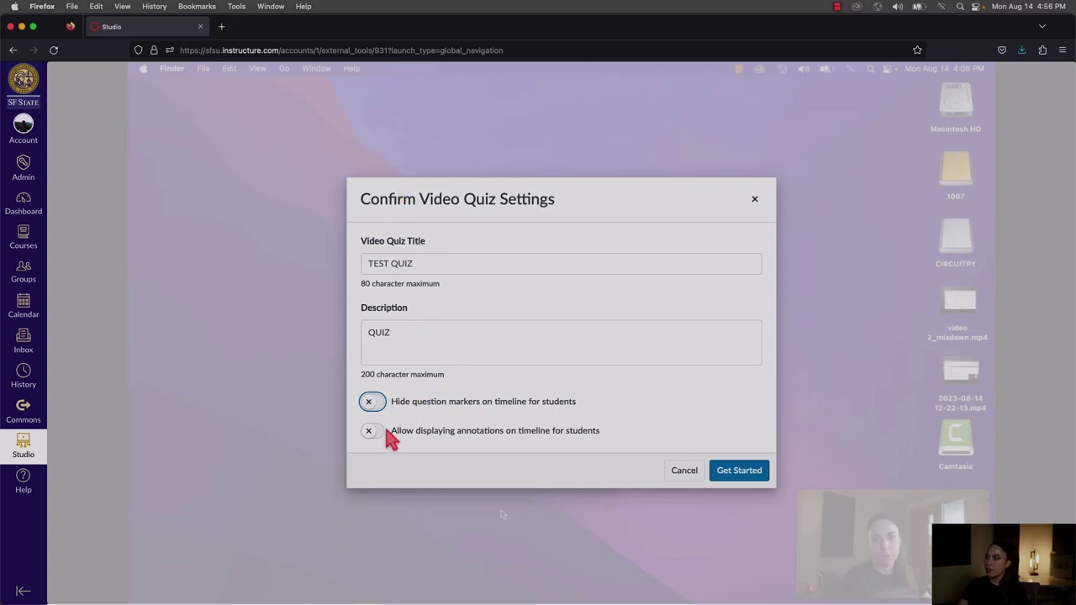
pyautogui.moveTo(390, 430); pyautogui.dragTo(649, 432)
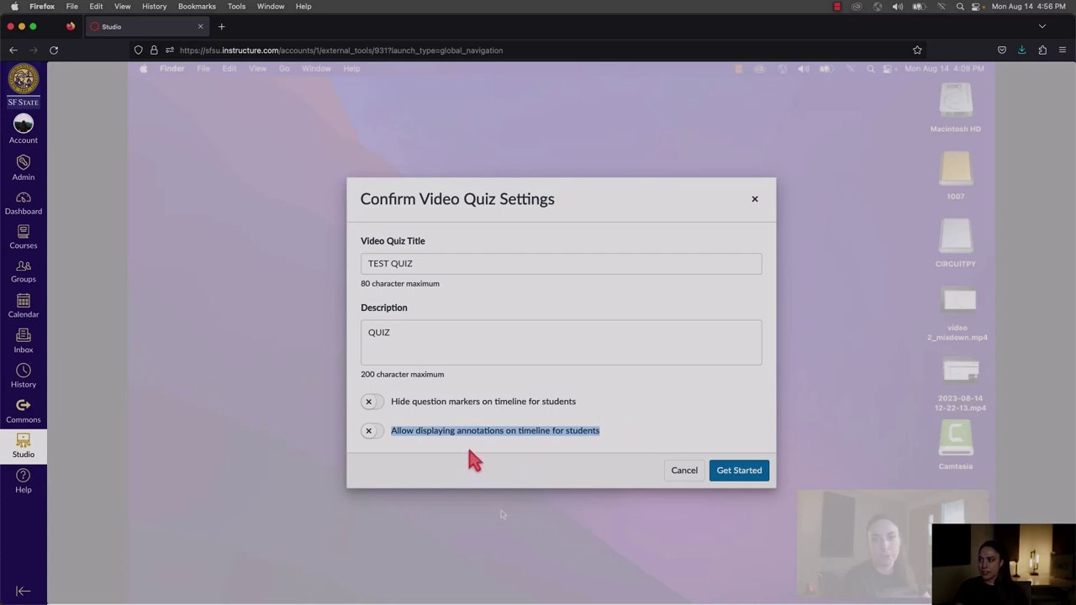
pyautogui.click(375, 439)
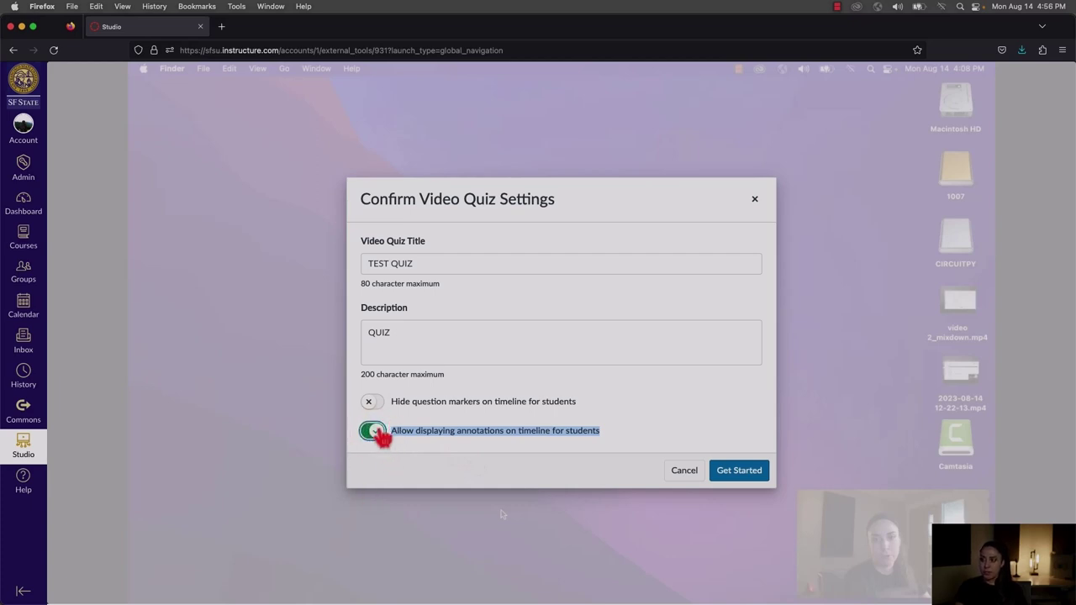
pyautogui.click(374, 433)
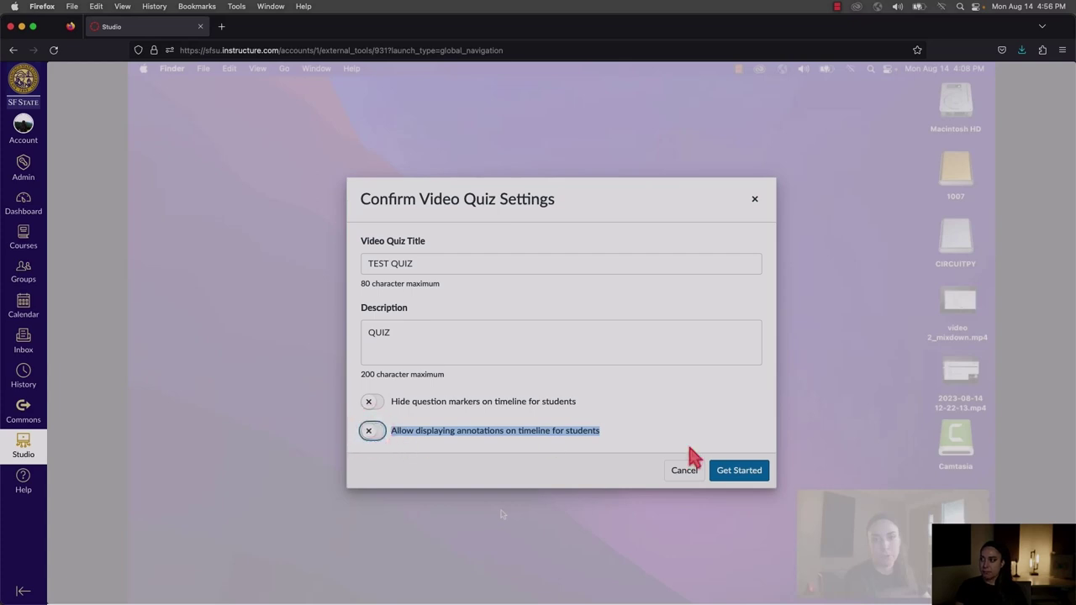
pyautogui.click(648, 427)
# Step: Start building the quiz and add a multiple choice question at 0:01 that reads "SFSU Colors?"
pyautogui.click(741, 473)
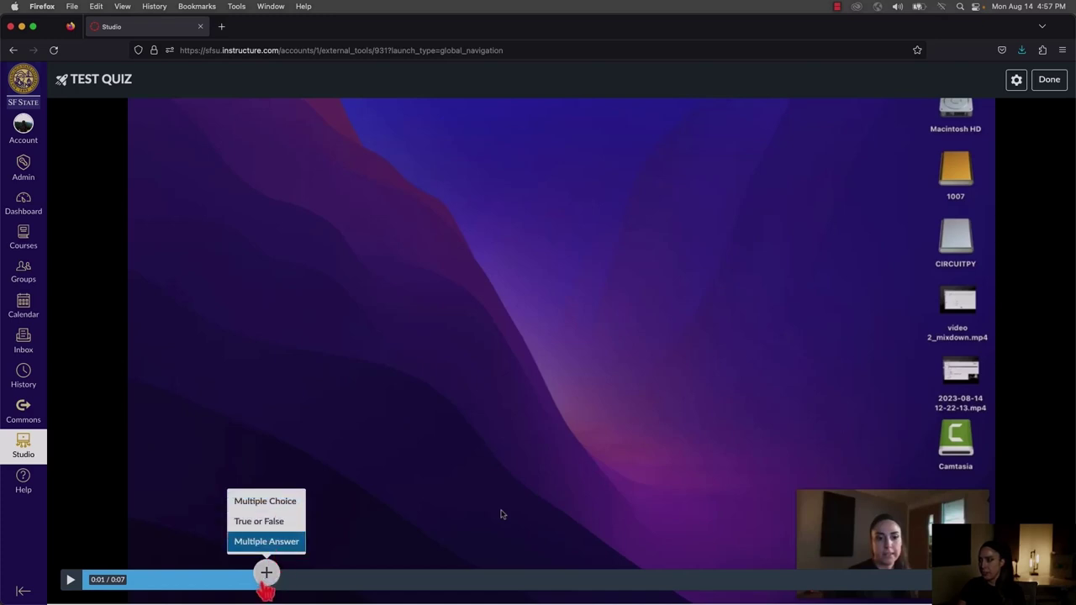
pyautogui.click(266, 503)
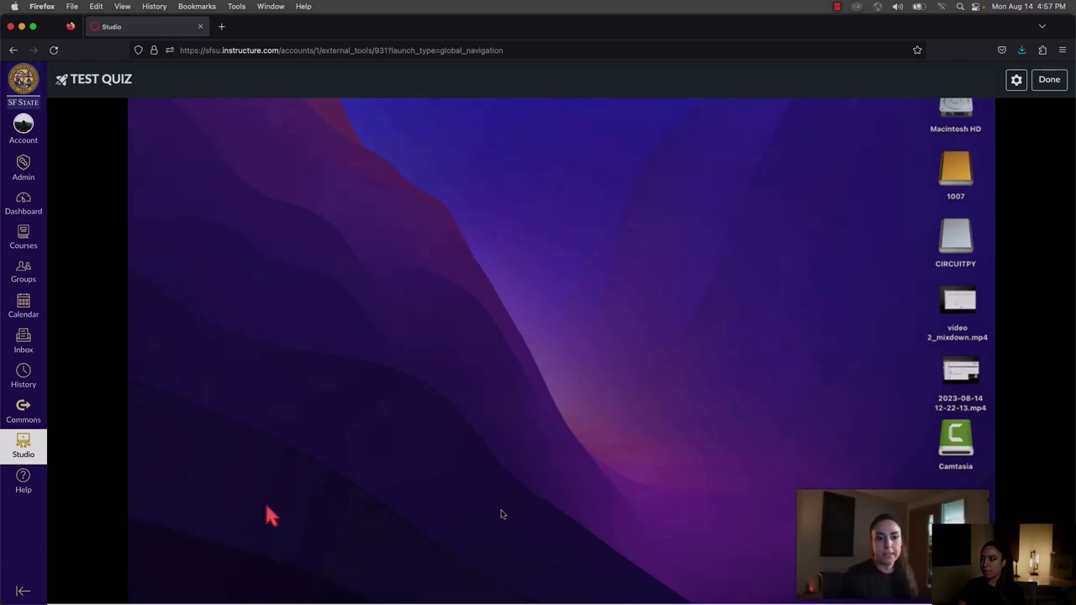
pyautogui.click(437, 225)
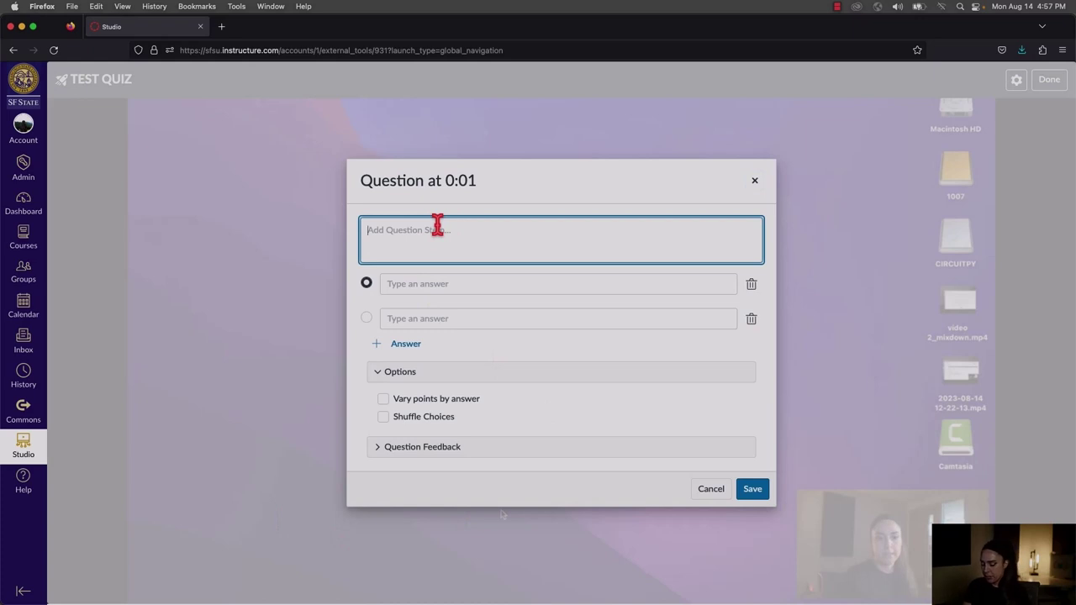
pyautogui.write('S')
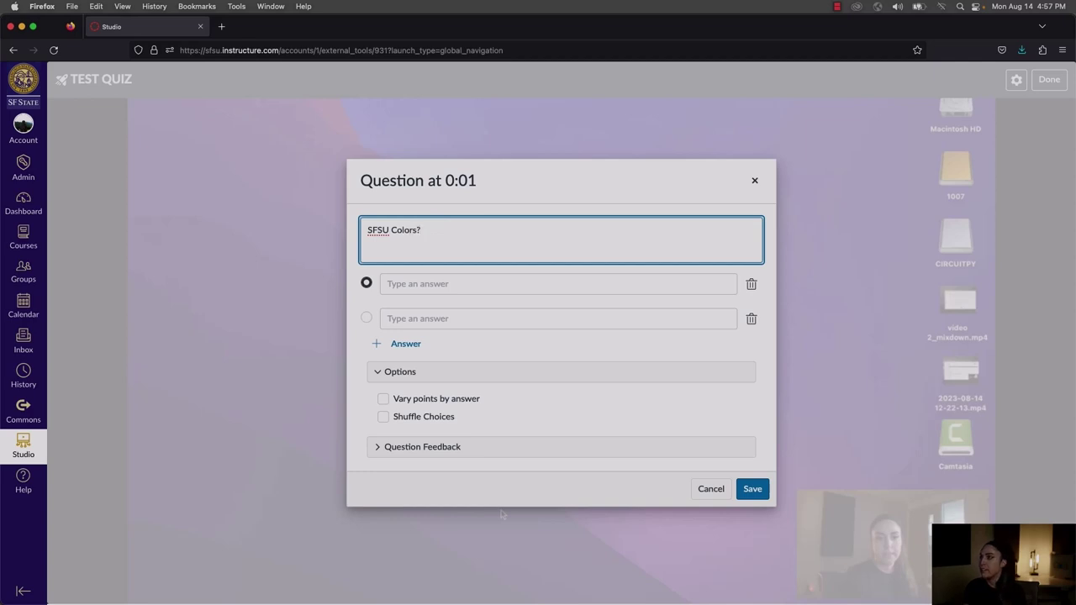
# Step: Enter the answers "gold and purple", "green yellow" and "blue yellow" for the question, and remove the blank fourth answer
pyautogui.click(418, 287)
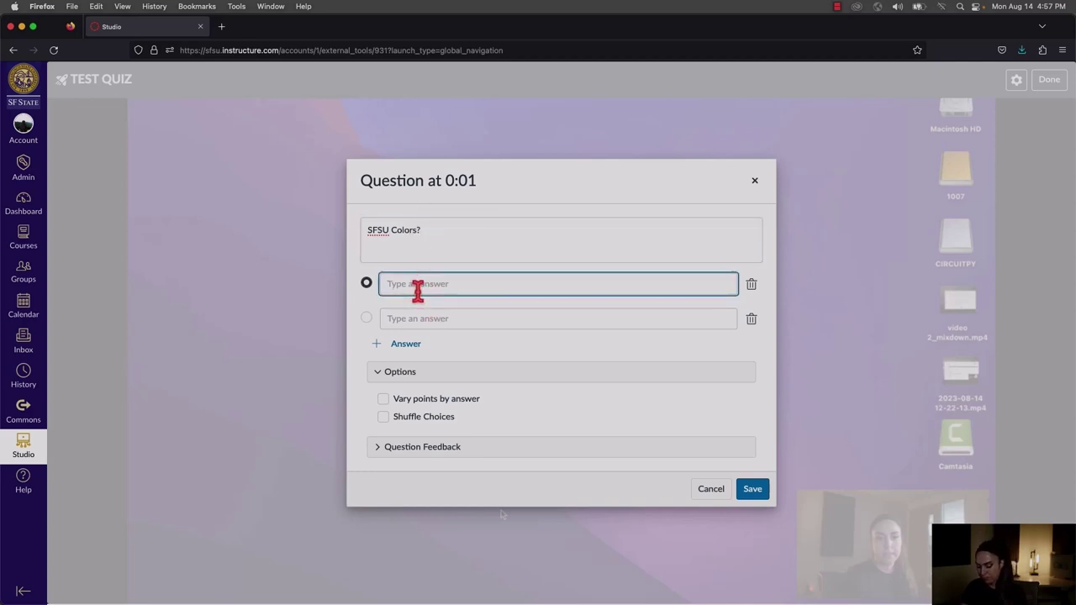
pyautogui.write('gold and purple')
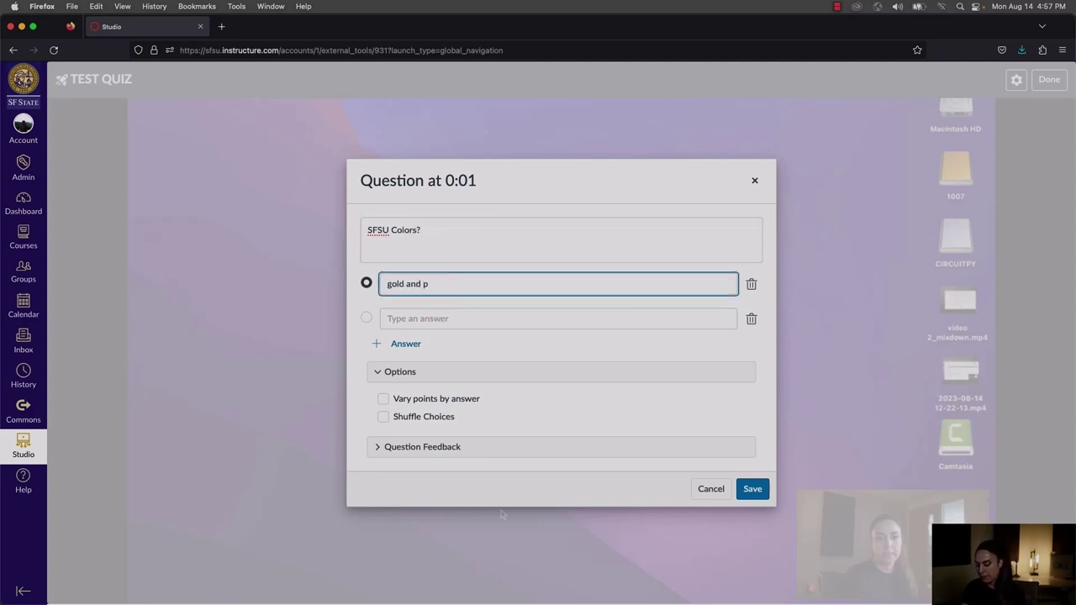
pyautogui.click(434, 322)
pyautogui.write('green yellow')
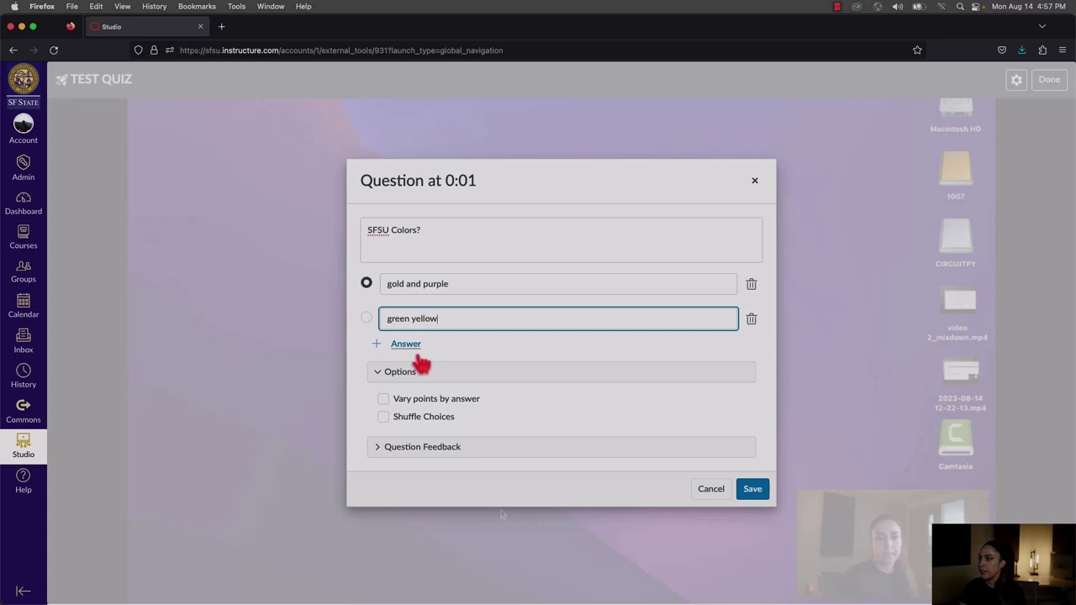
pyautogui.click(404, 344)
pyautogui.write('bl')
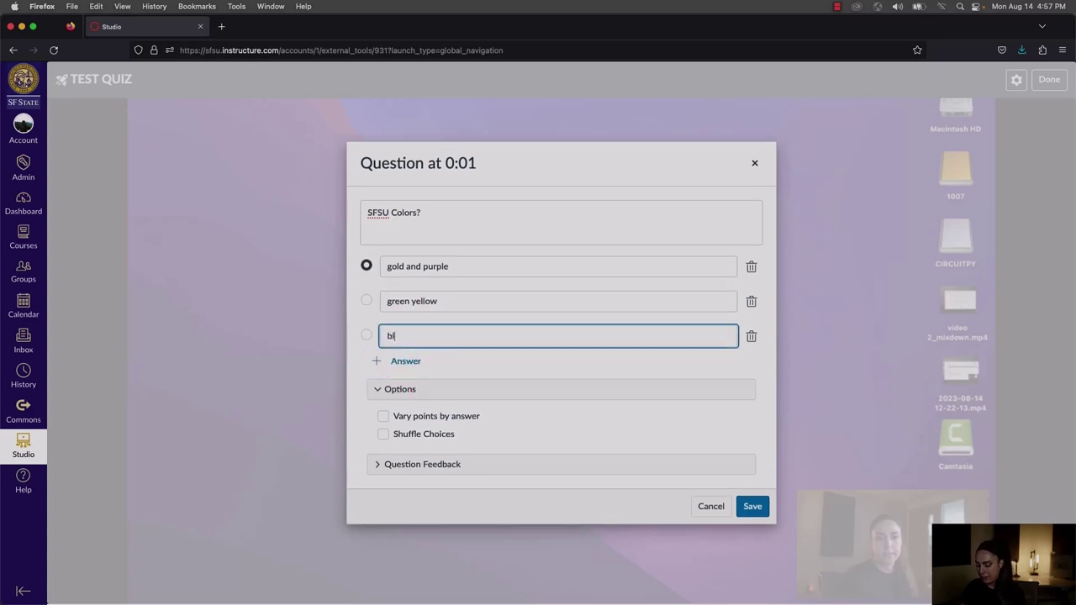
pyautogui.write('ue yellow')
pyautogui.click(401, 367)
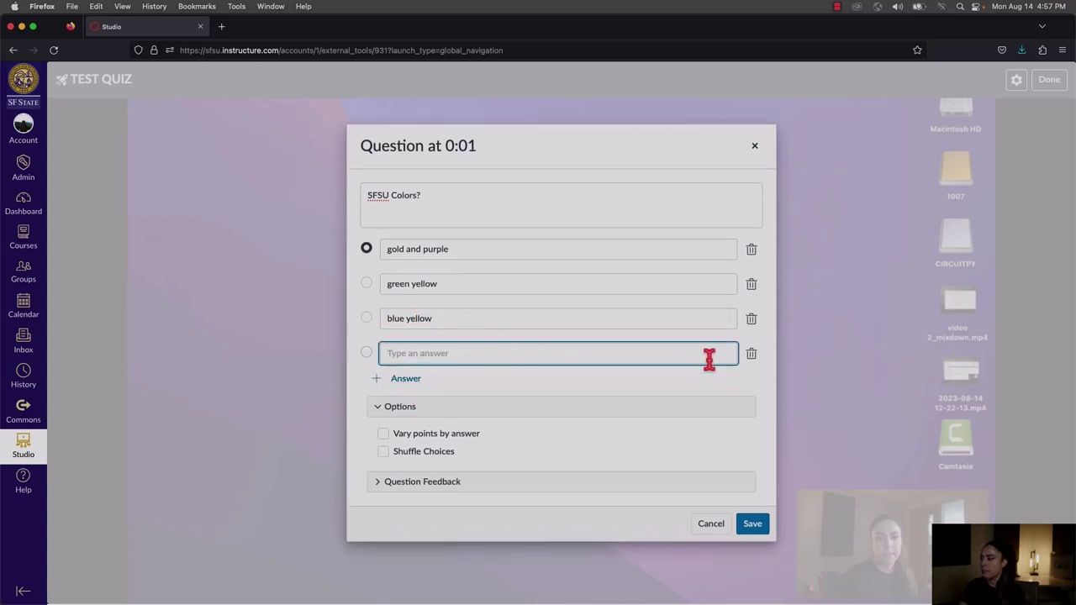
pyautogui.click(753, 356)
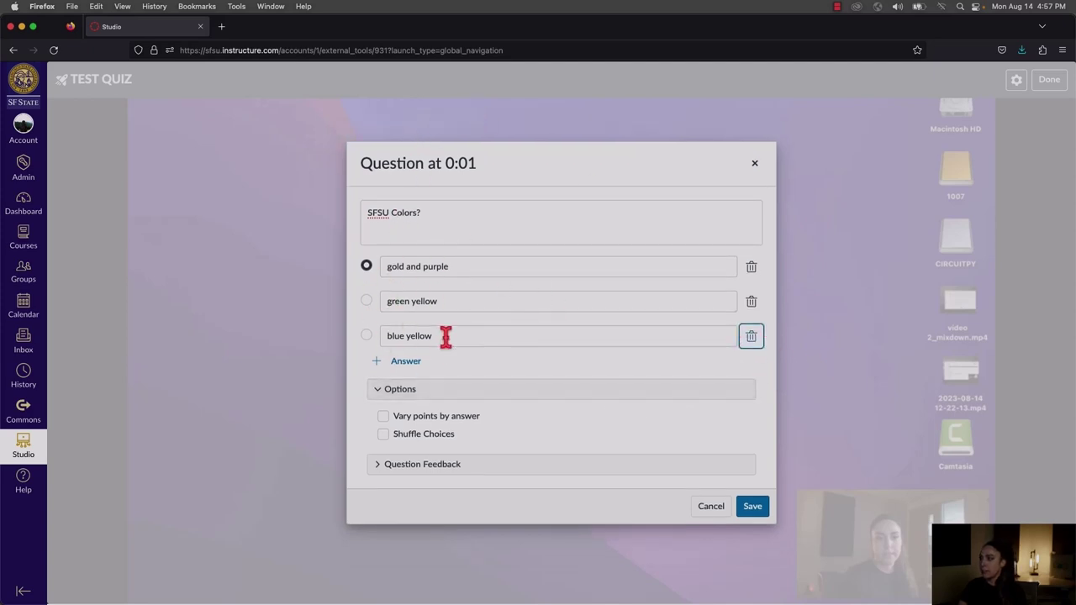
# Step: Vary the points by answer and give "gold and purple" 2 points
pyautogui.click(383, 418)
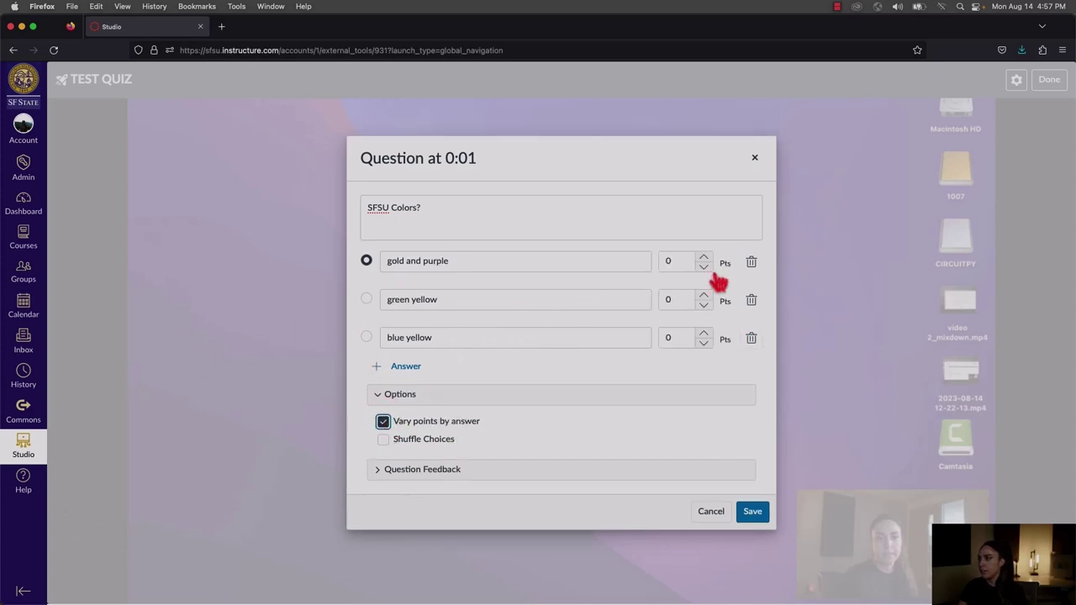
pyautogui.click(467, 260)
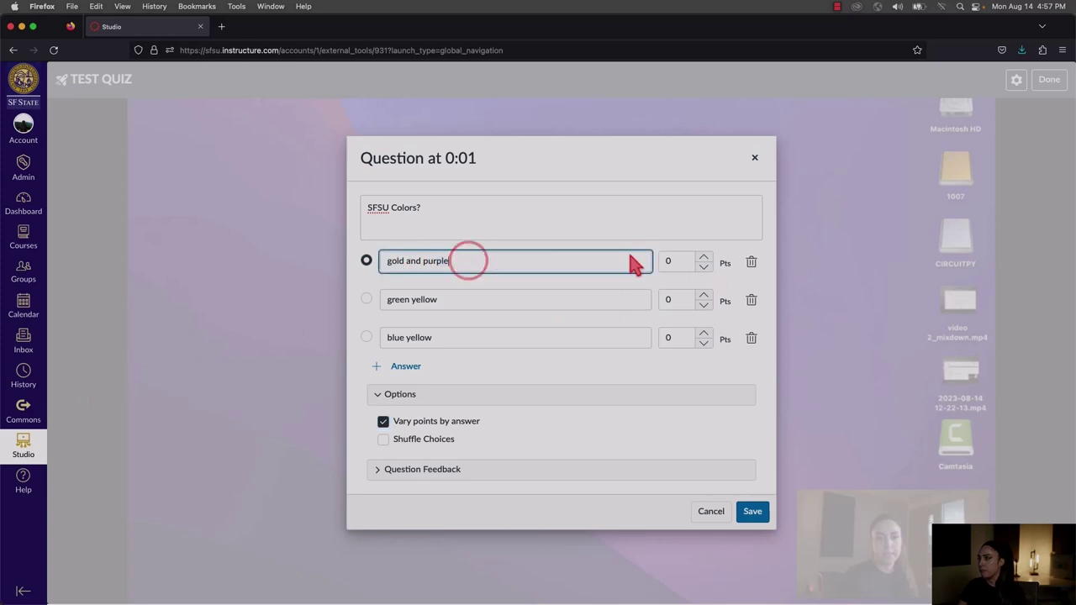
pyautogui.click(703, 257)
pyautogui.click(704, 258)
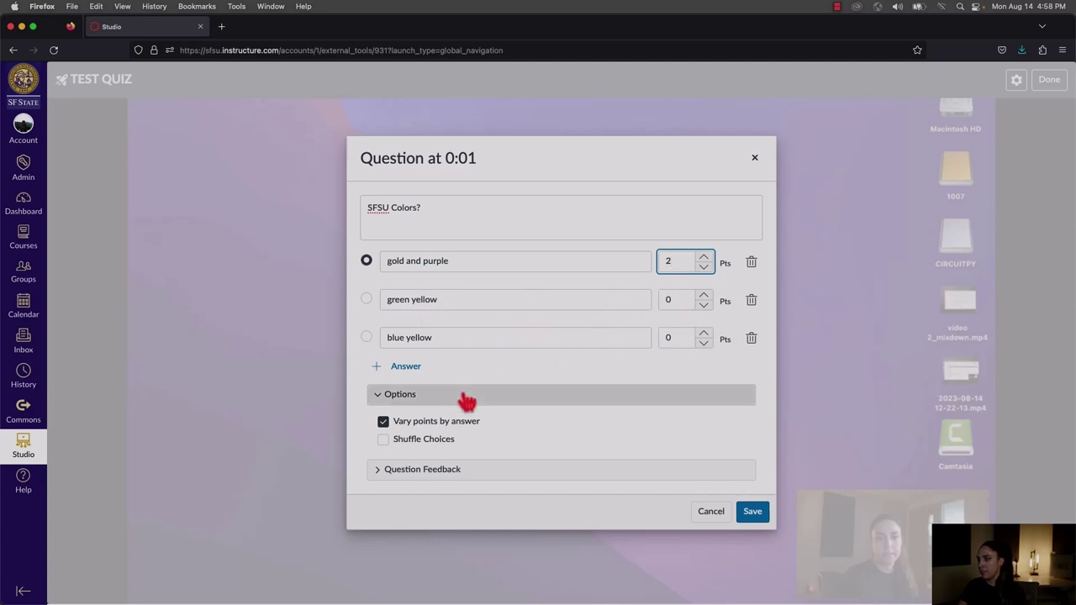
# Step: Try the Shuffle Choices option for the question's answers
pyautogui.moveTo(396, 439); pyautogui.dragTo(503, 446)
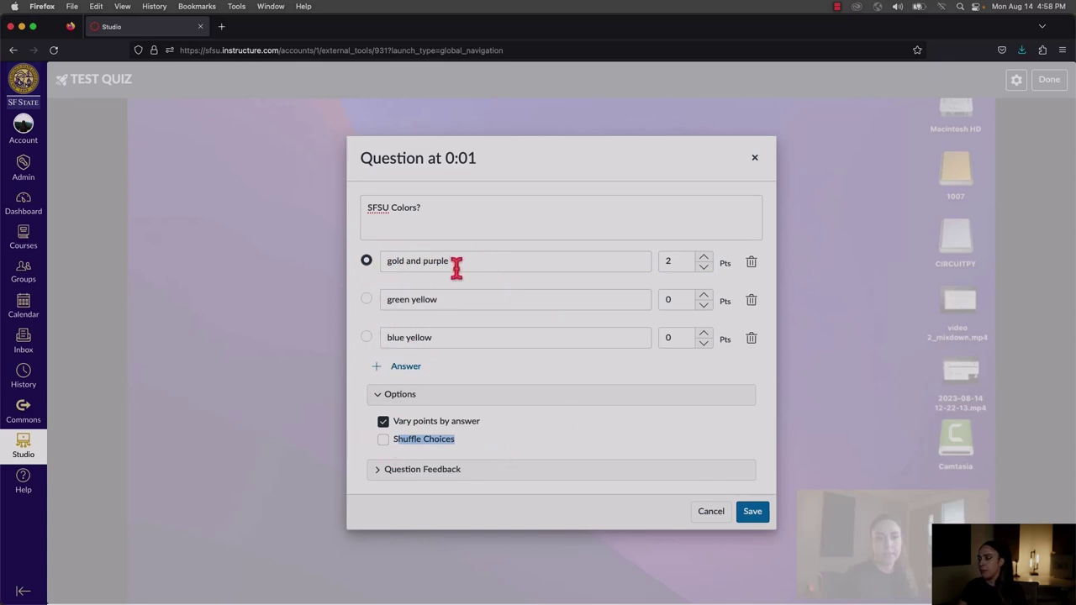
pyautogui.click(391, 440)
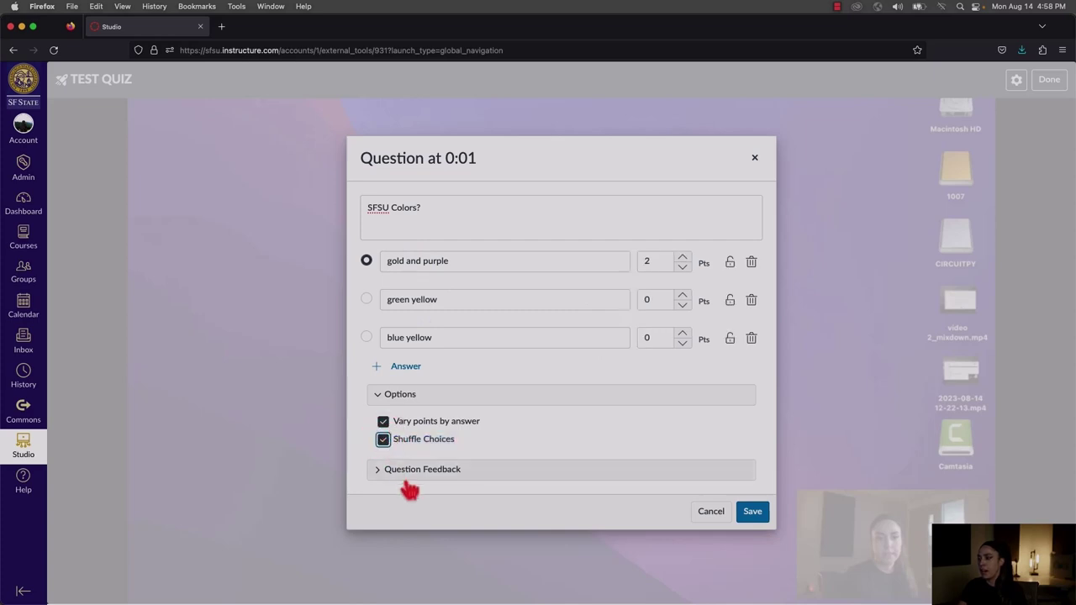
pyautogui.click(384, 440)
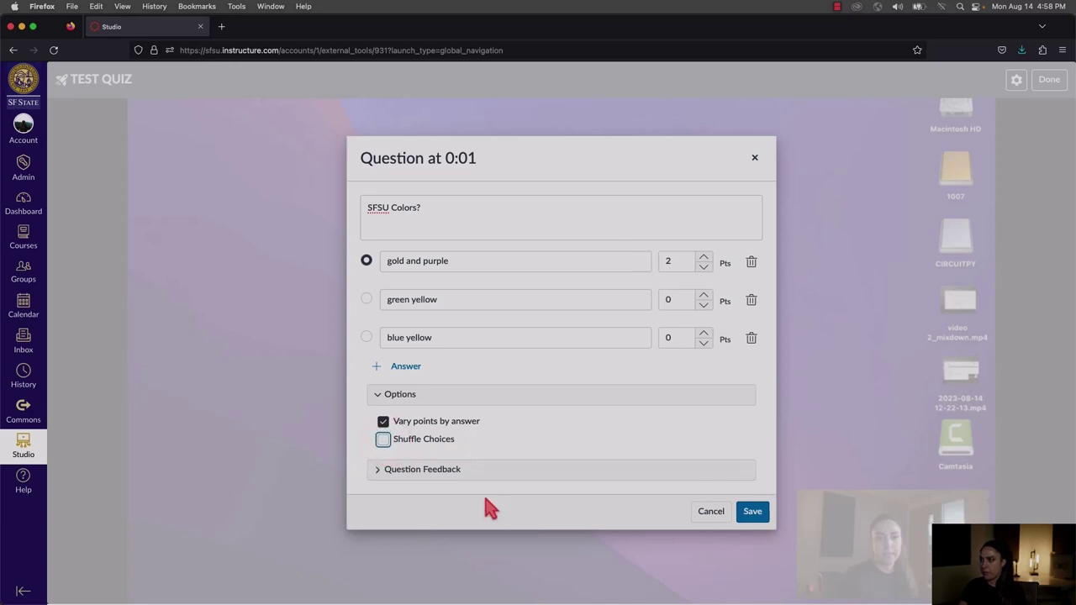
# Step: Set the question feedback for a correct answer to "great", leaving the incorrect-answer and general feedback blank
pyautogui.click(378, 473)
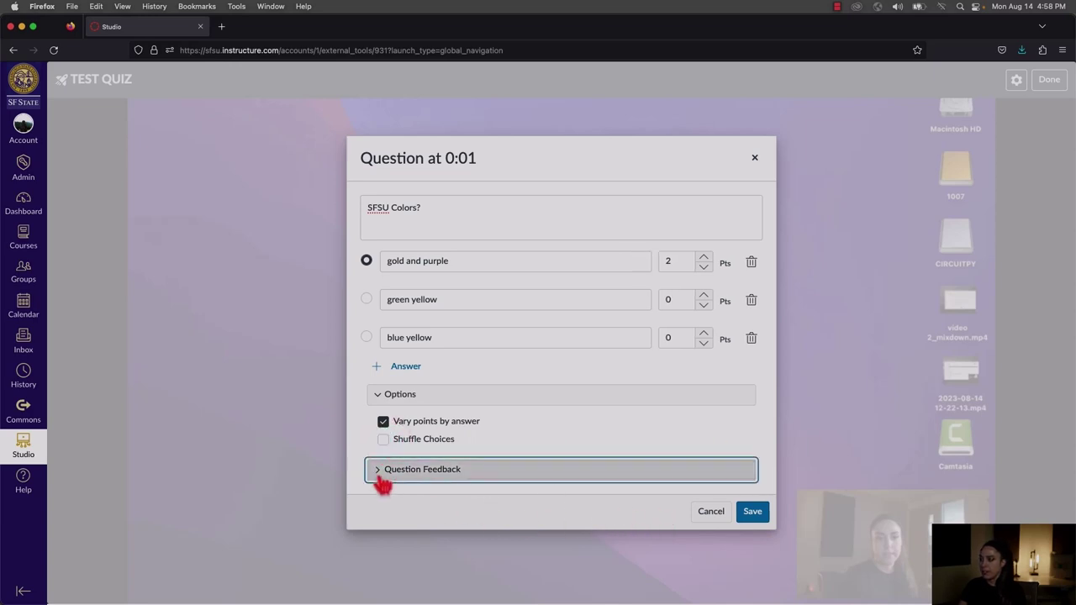
pyautogui.click(383, 482)
pyautogui.scroll(-1, 581, 440)
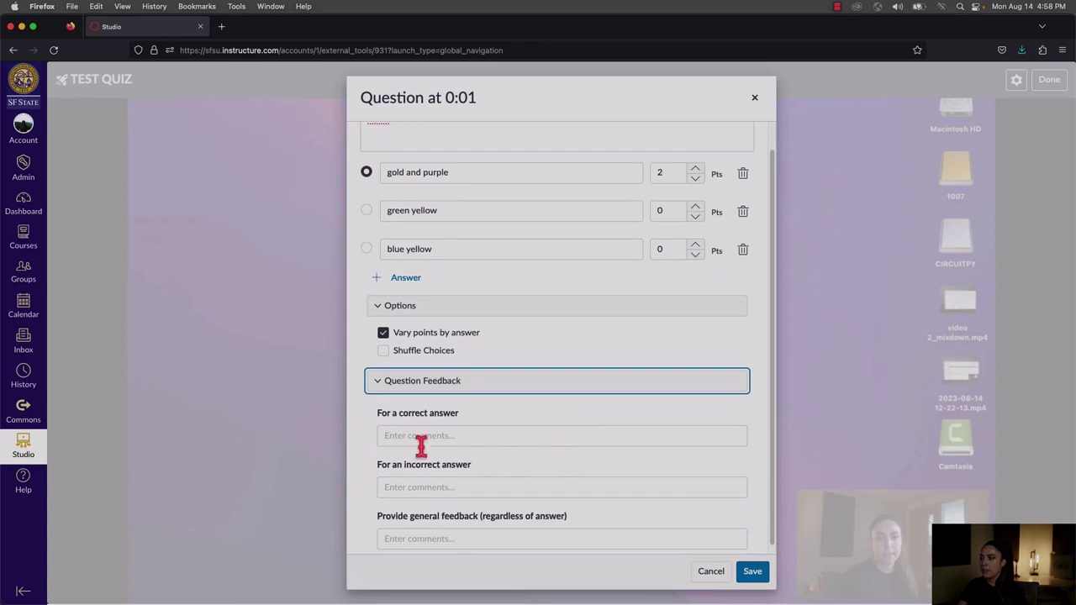
pyautogui.click(432, 434)
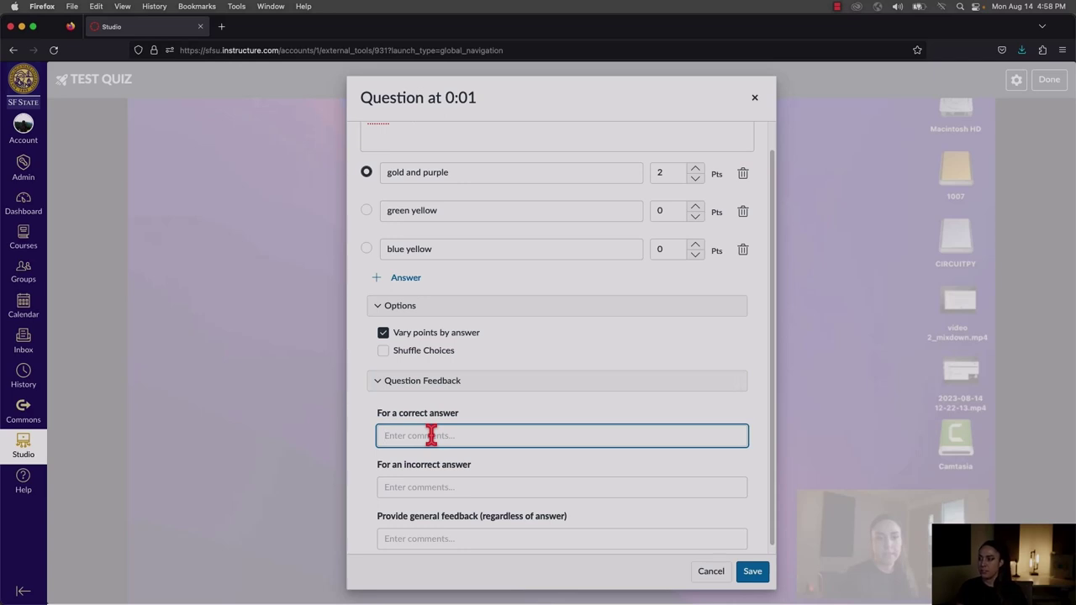
pyautogui.write('great')
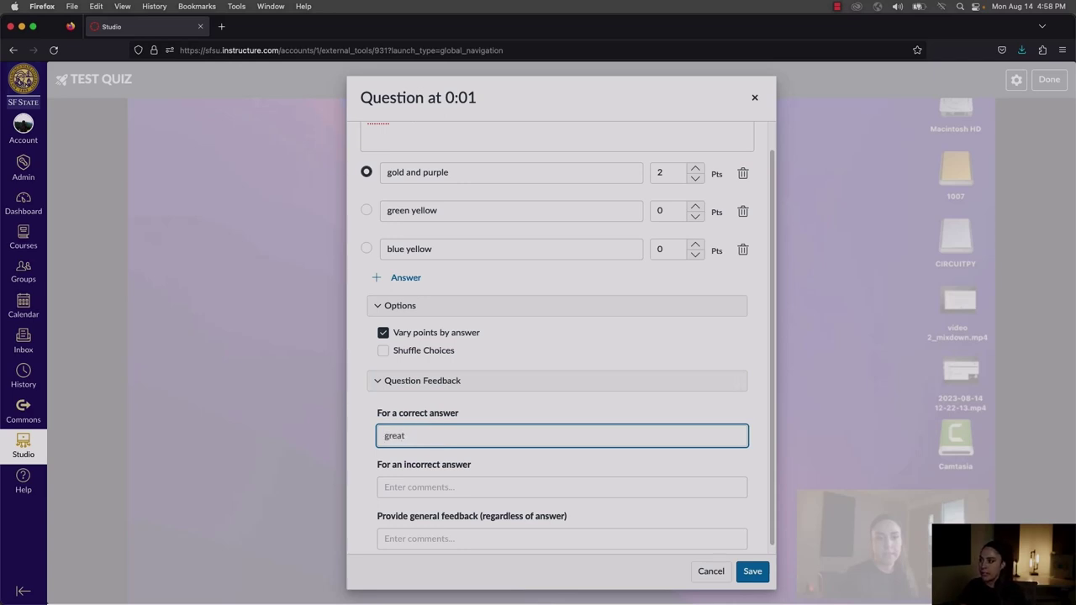
pyautogui.click(412, 487)
pyautogui.click(401, 538)
pyautogui.moveTo(378, 515); pyautogui.dragTo(572, 532)
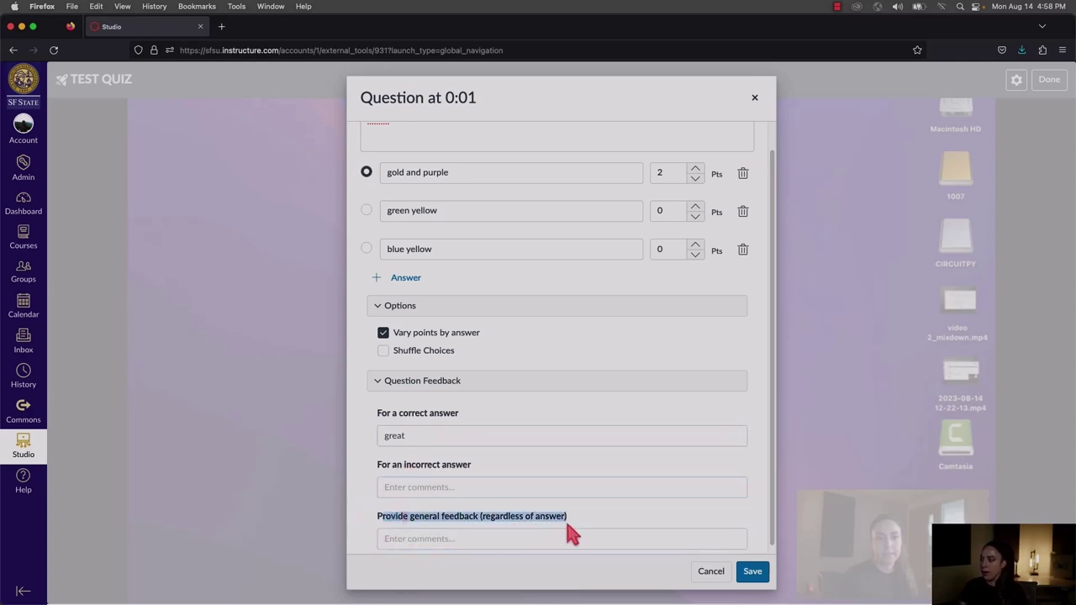
pyautogui.click(391, 540)
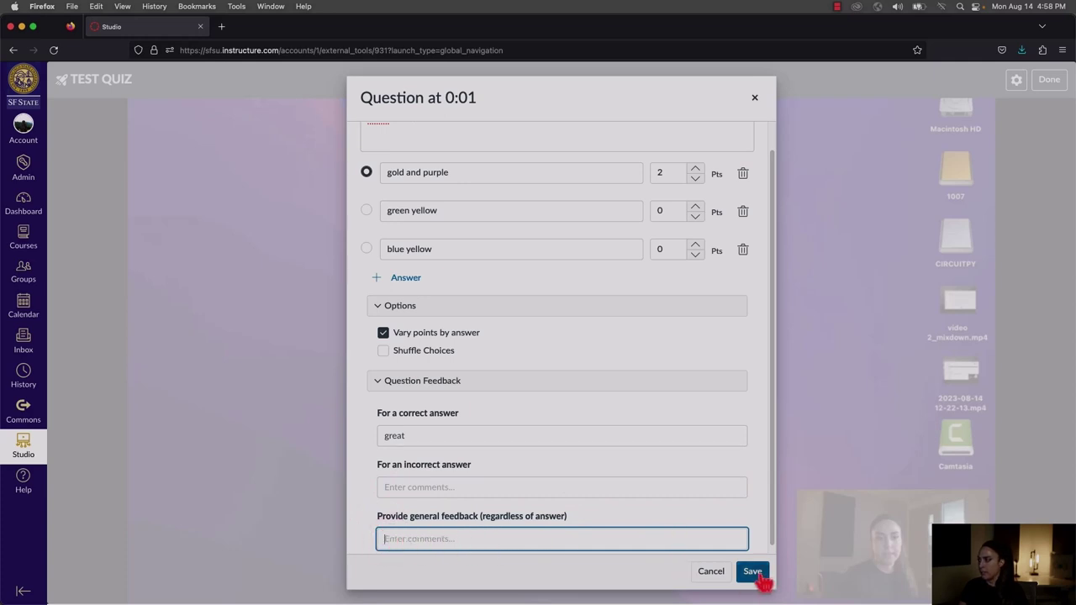
pyautogui.moveTo(374, 438); pyautogui.dragTo(456, 435)
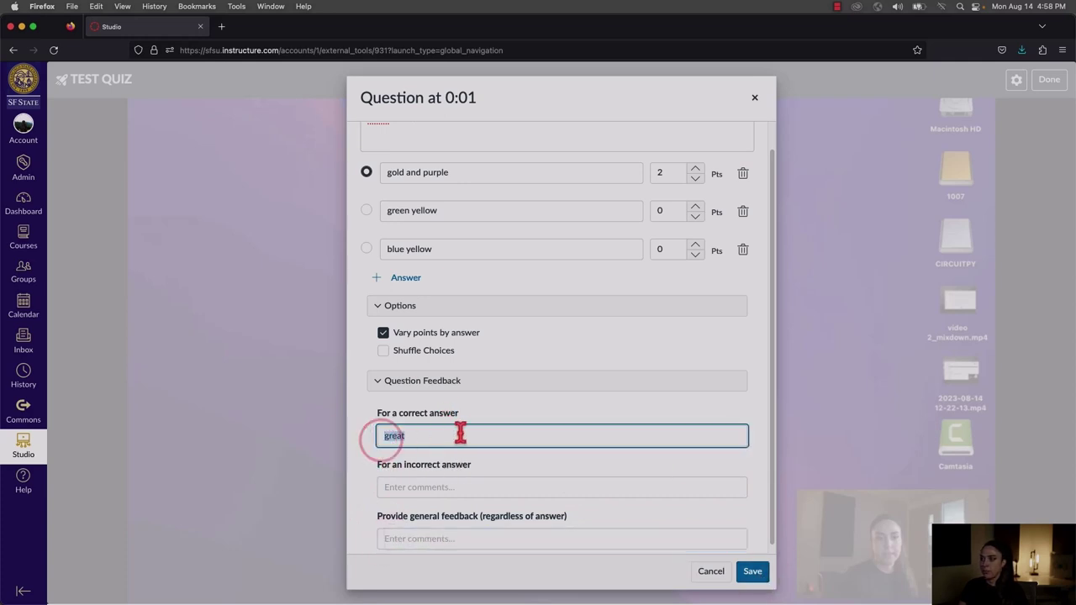
# Step: Save the question, move to 0:03 on the video timeline, and finish editing the quiz
pyautogui.click(752, 570)
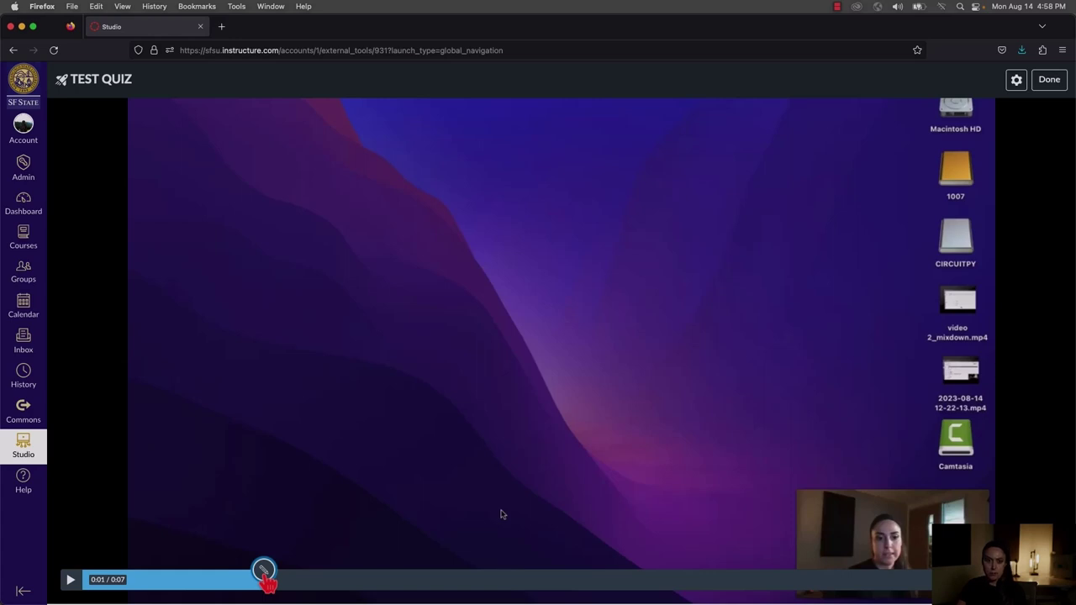
pyautogui.click(528, 581)
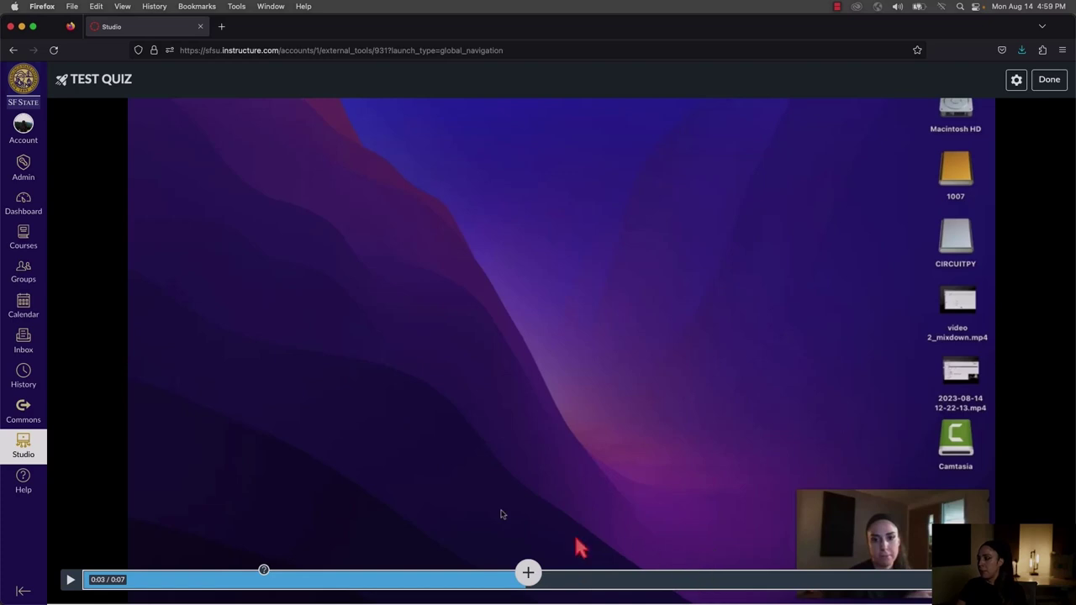
pyautogui.click(1046, 84)
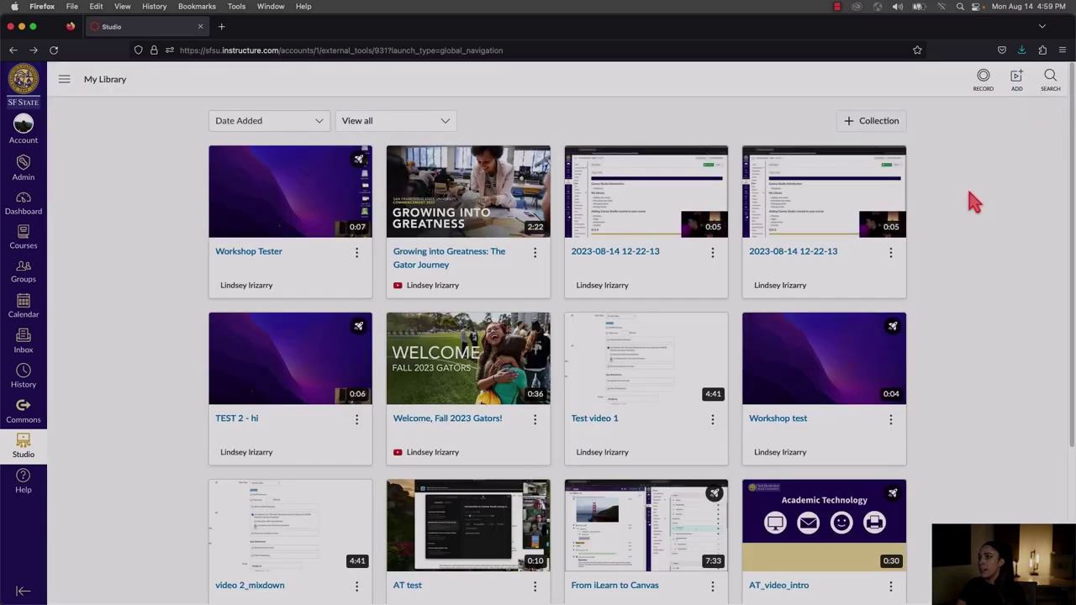
# Step: Create a new assignment named "Studio Quiz" in the studio-workshop course
pyautogui.moveTo(356, 171)
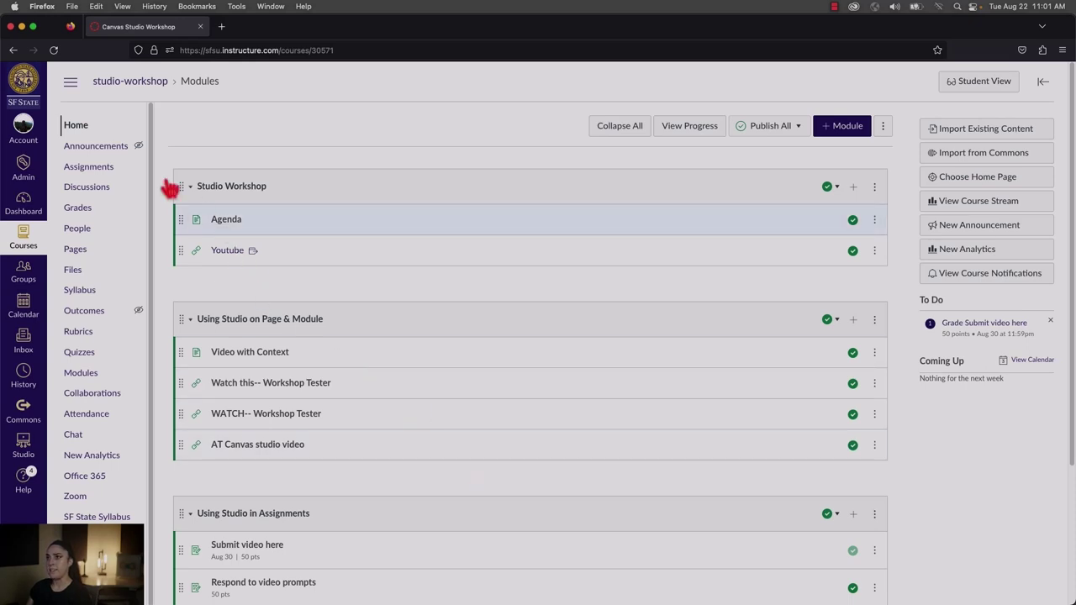
pyautogui.click(91, 171)
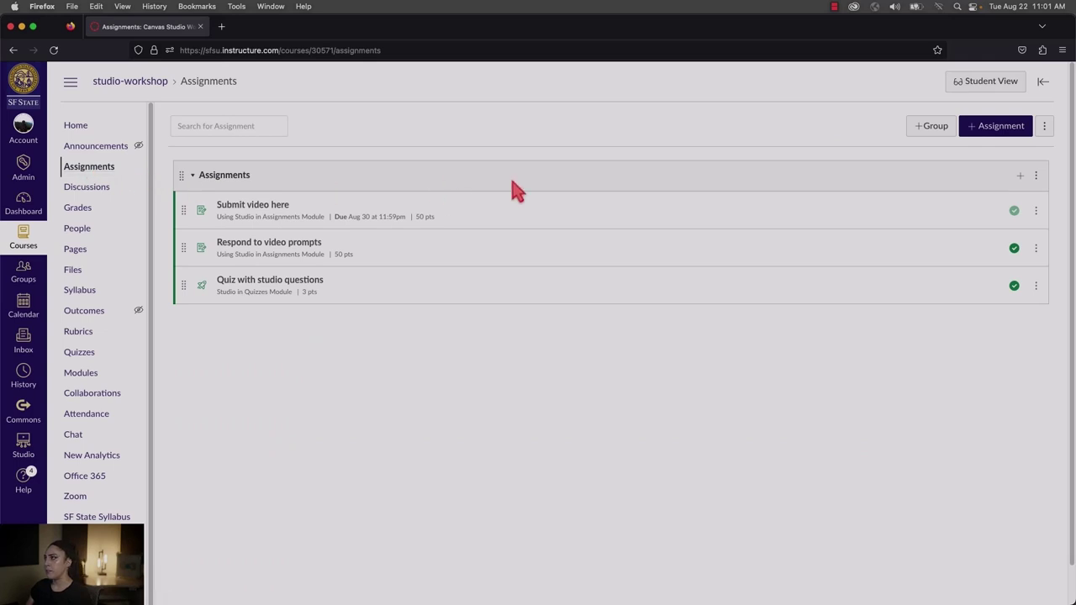
pyautogui.click(1009, 129)
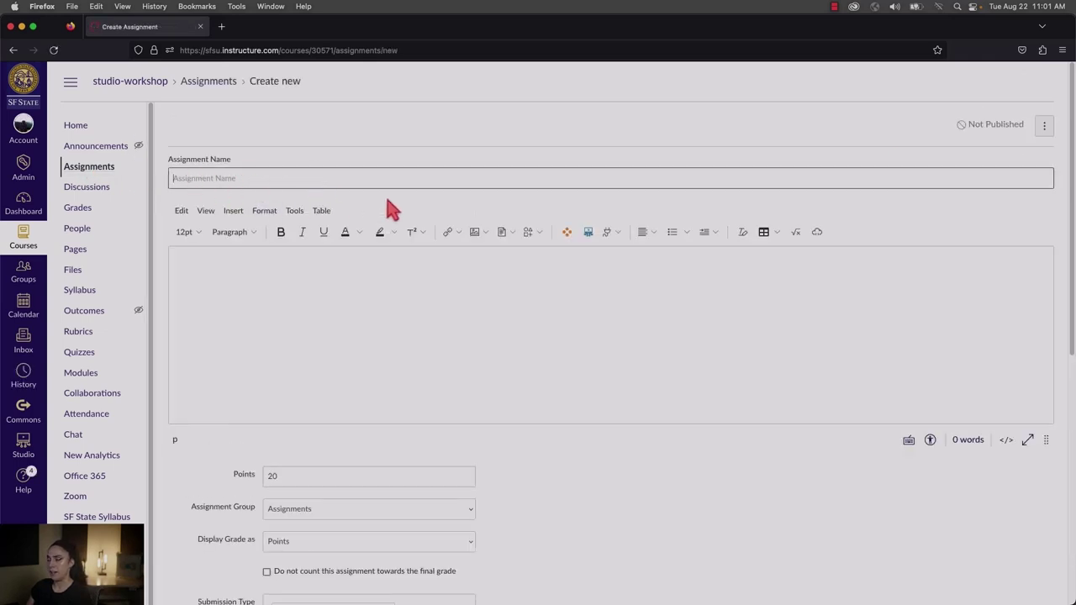
pyautogui.write('Studio Quiz')
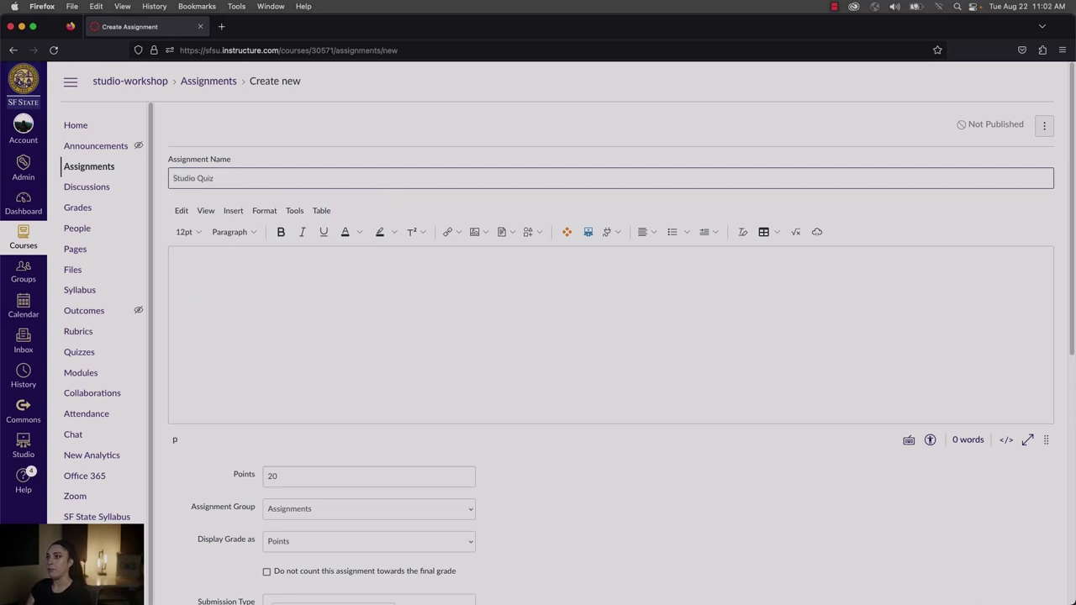
pyautogui.press('Tab')
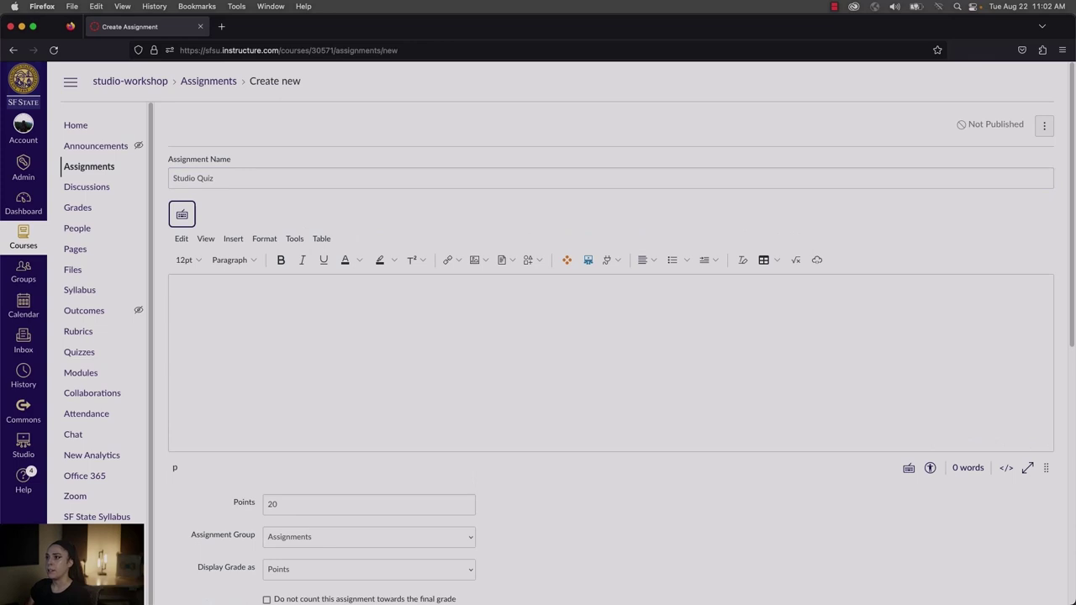
# Step: Embed the Workshop Tester video in the assignment description from Canvas Studio as a video quiz embed, choosing TEST QUIZ
pyautogui.click(259, 333)
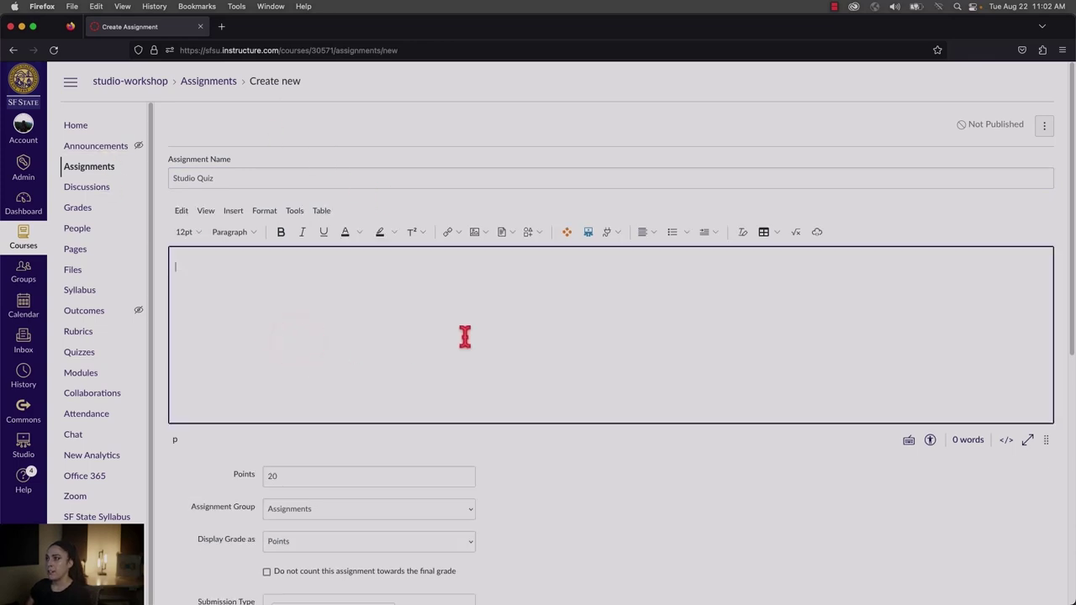
pyautogui.click(588, 234)
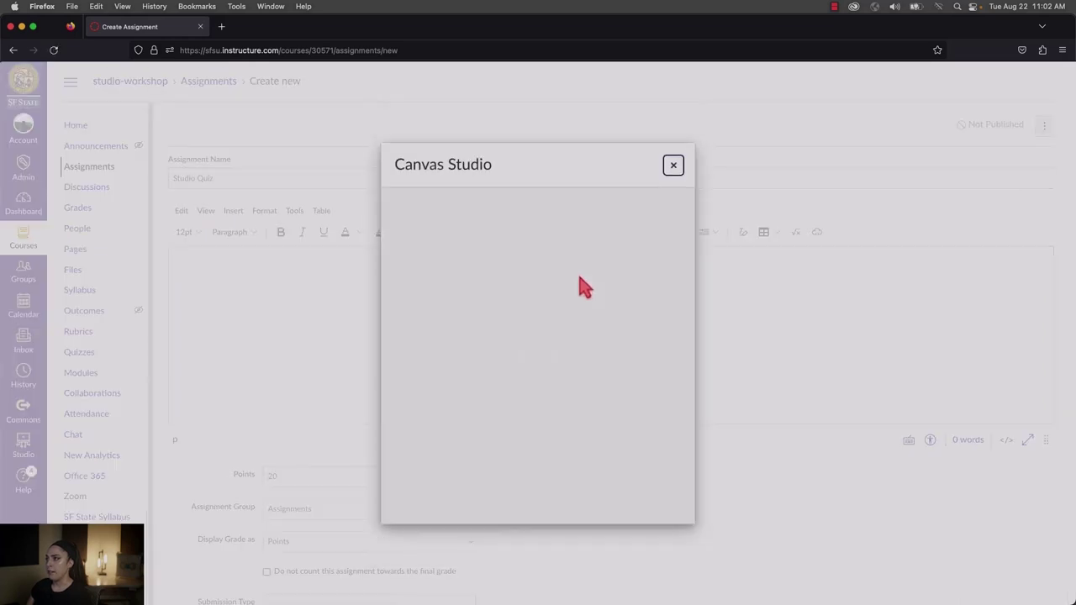
pyautogui.moveTo(631, 314)
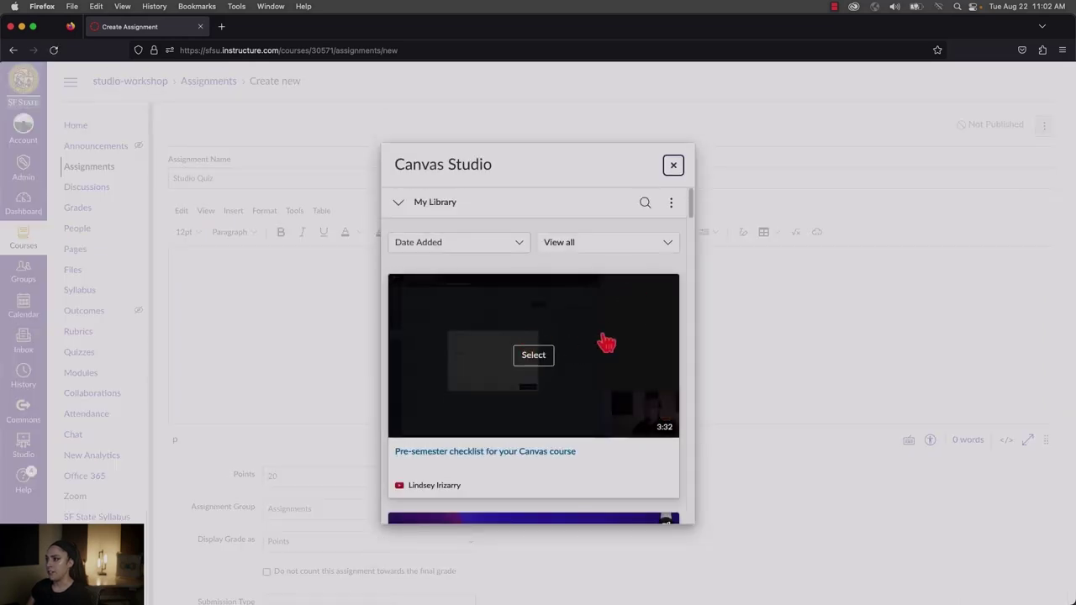
pyautogui.scroll(-5, 605, 342)
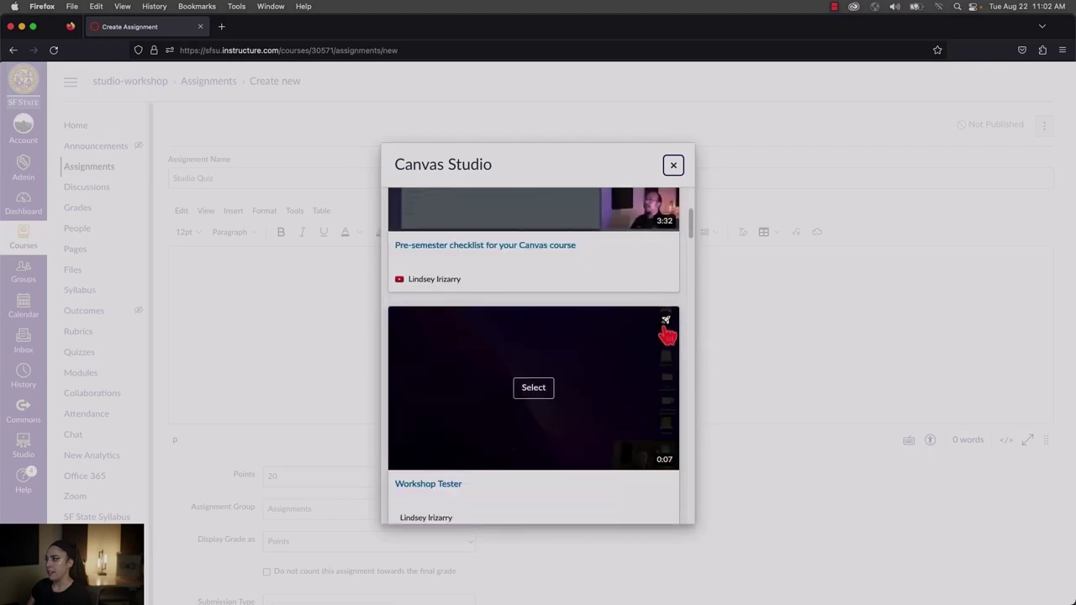
pyautogui.click(535, 389)
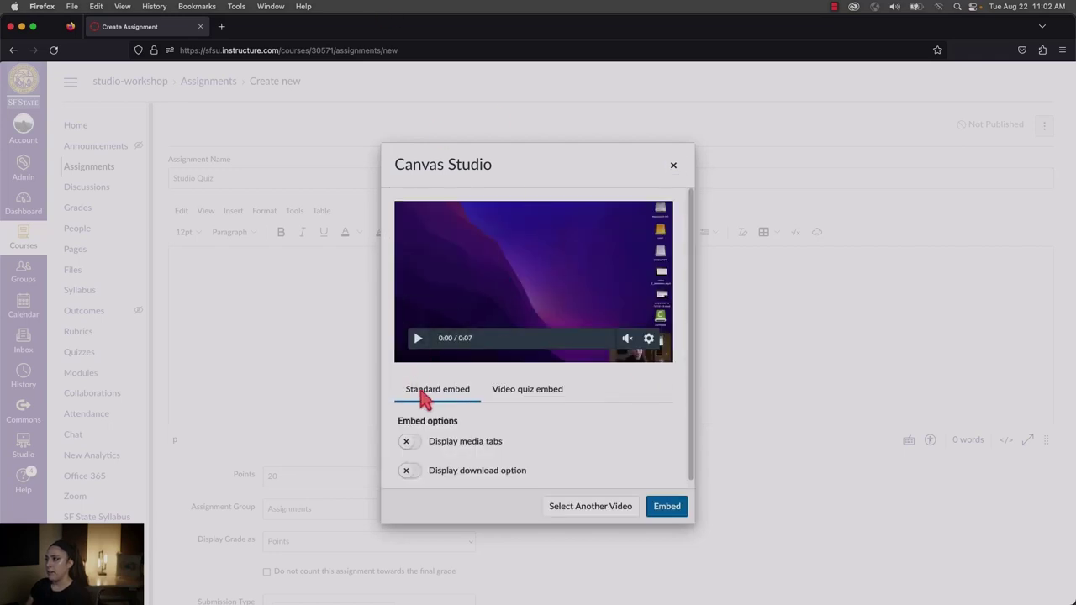
pyautogui.click(531, 392)
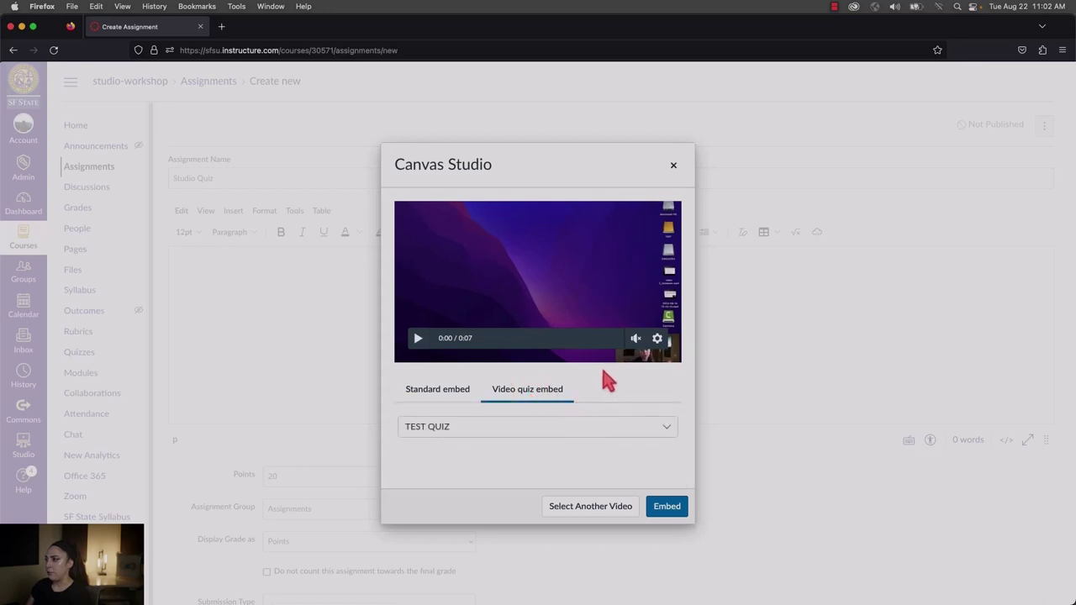
pyautogui.click(523, 424)
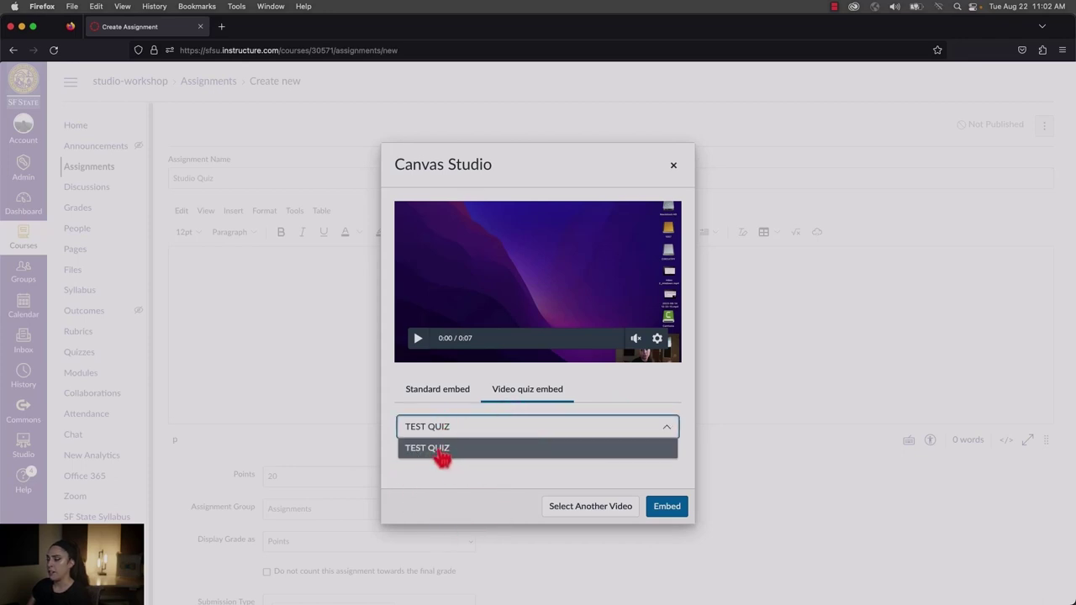
pyautogui.click(441, 450)
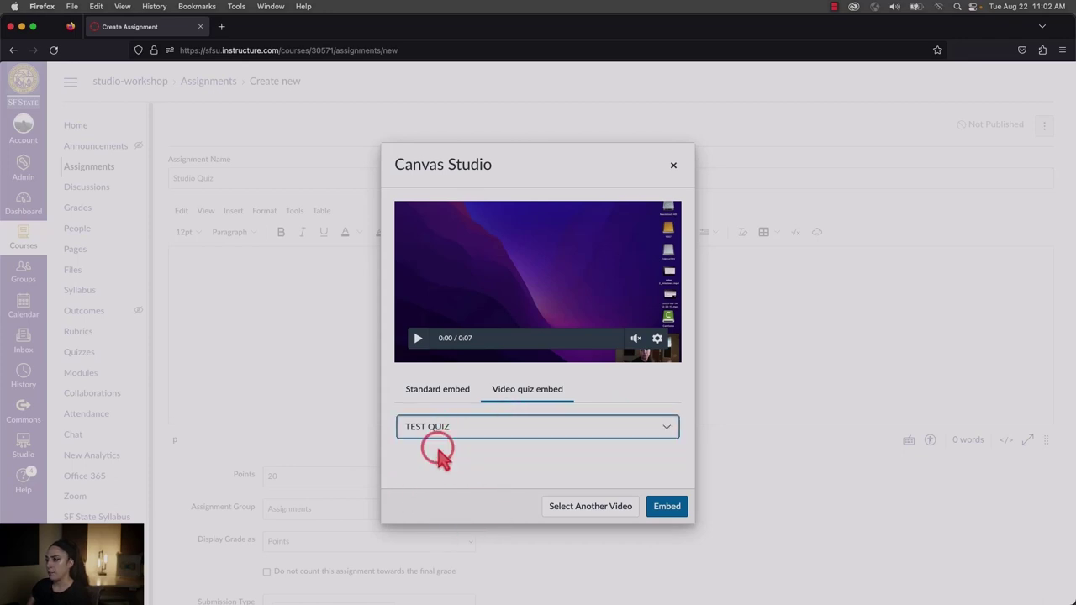
pyautogui.click(677, 518)
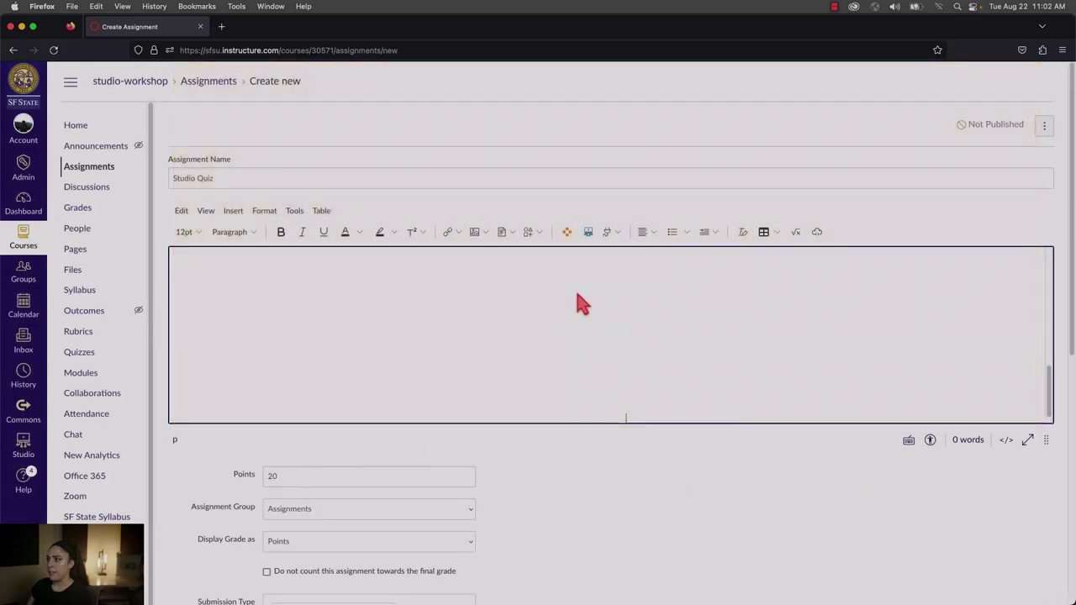
# Step: Enlarge the assignment's description editor and look over the embedded quiz video
pyautogui.moveTo(1045, 440); pyautogui.dragTo(1045, 549)
pyautogui.scroll(-5, 961, 413)
pyautogui.scroll(8, 962, 413)
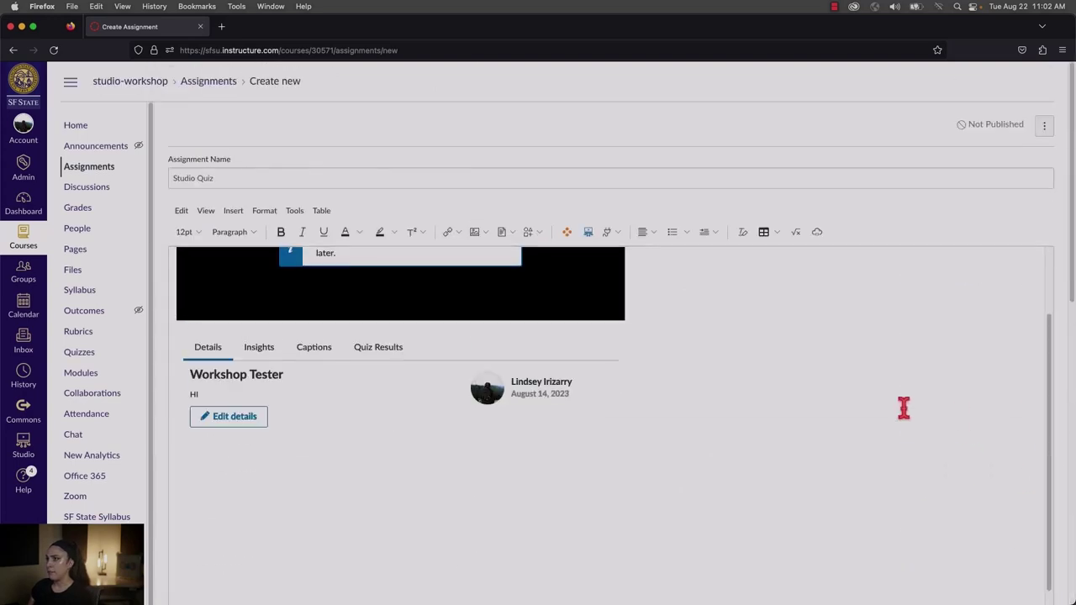
pyautogui.scroll(2, 630, 420)
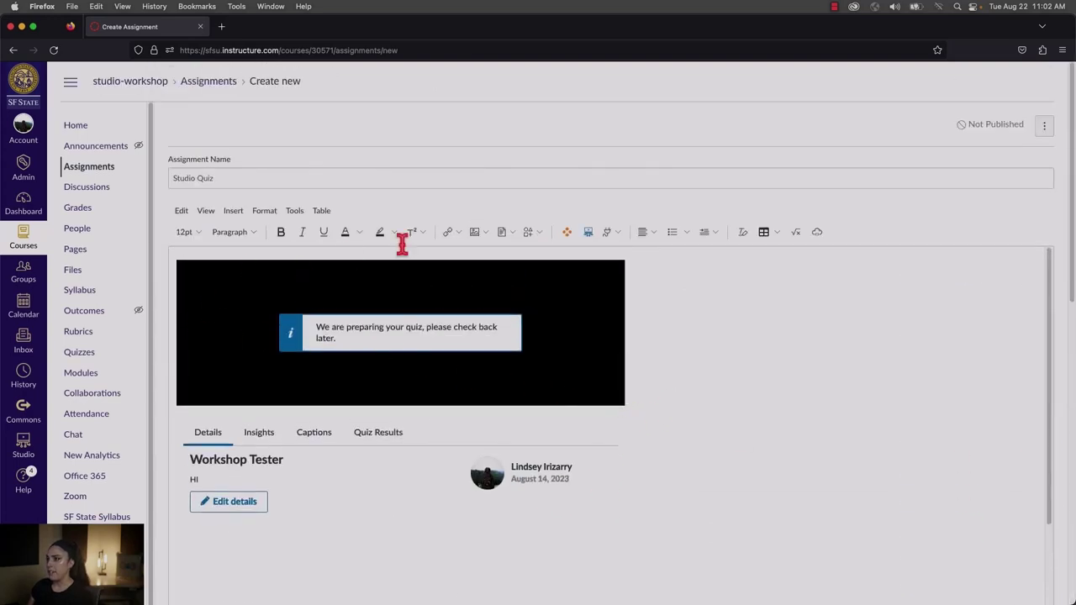
pyautogui.scroll(-1, 678, 333)
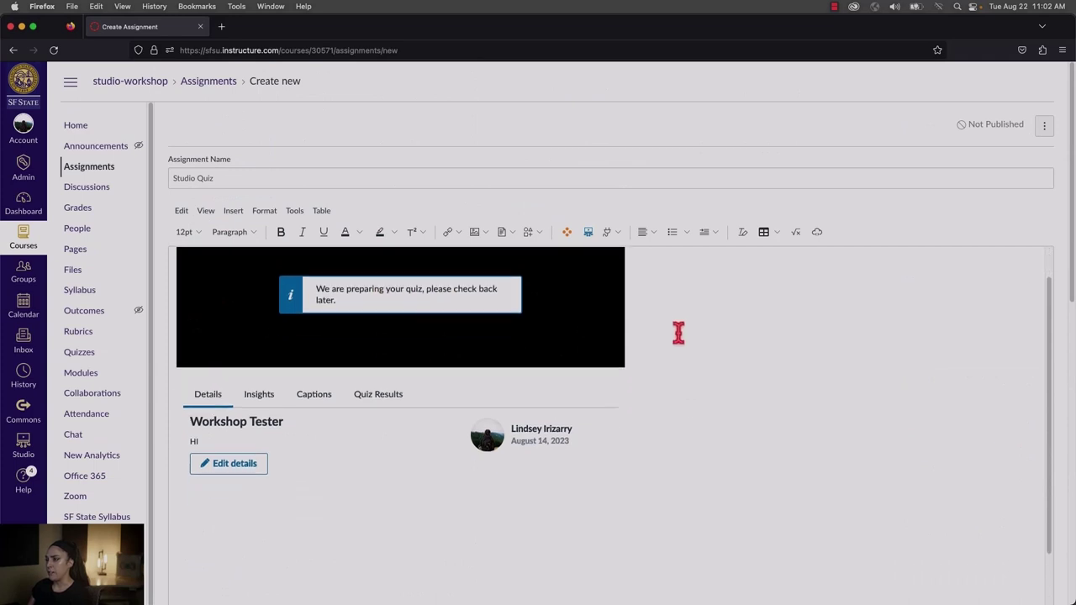
pyautogui.scroll(-1, 550, 336)
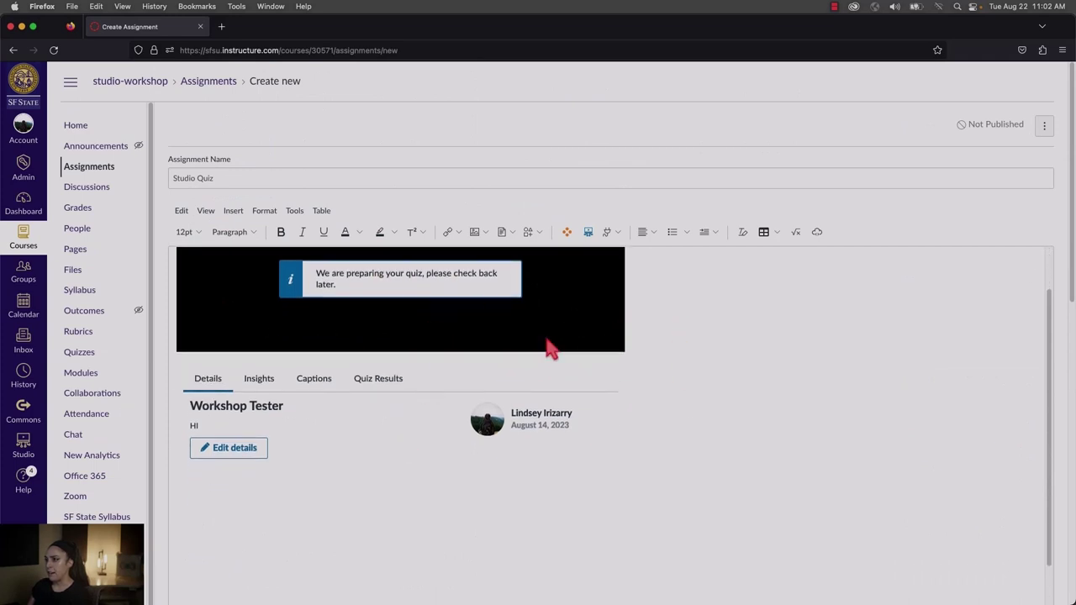
# Step: Review the assignment's points and submission settings, and save and publish the Studio Quiz assignment
pyautogui.scroll(-10, 579, 507)
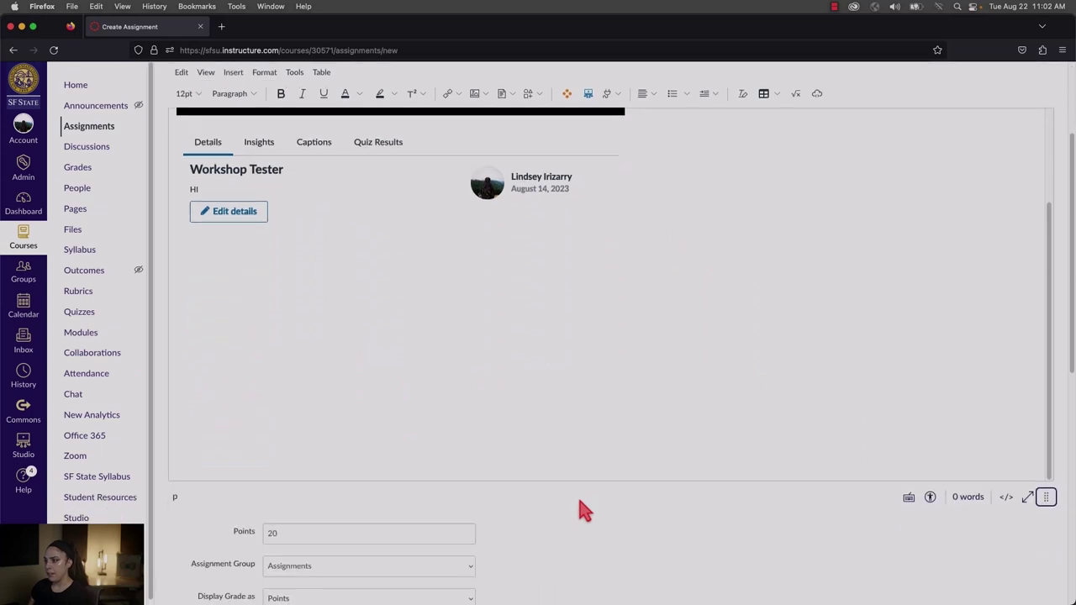
pyautogui.click(341, 459)
pyautogui.scroll(2, 442, 468)
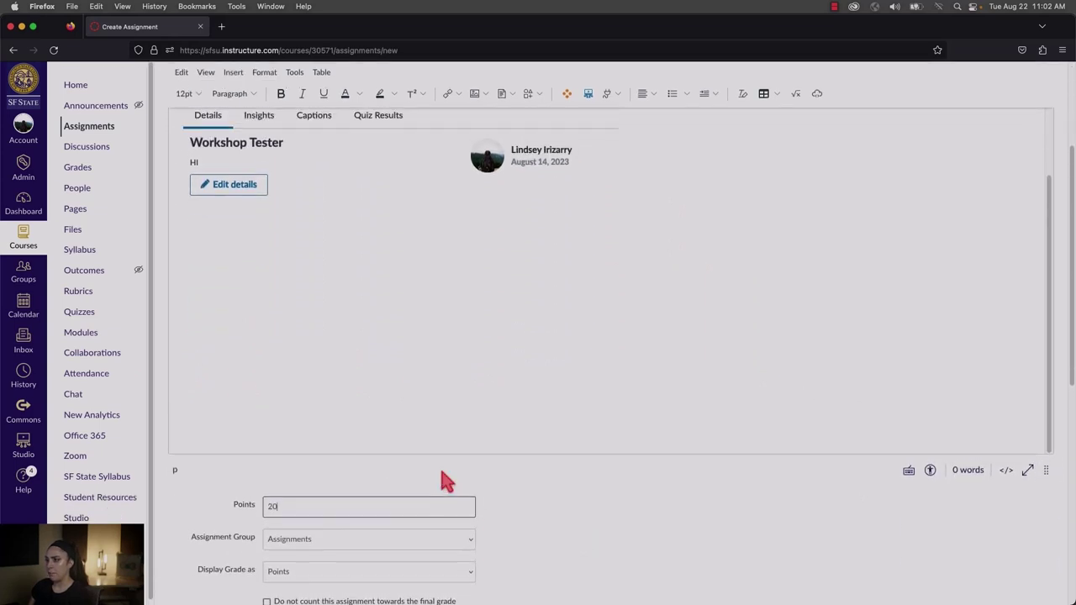
pyautogui.scroll(-1, 443, 480)
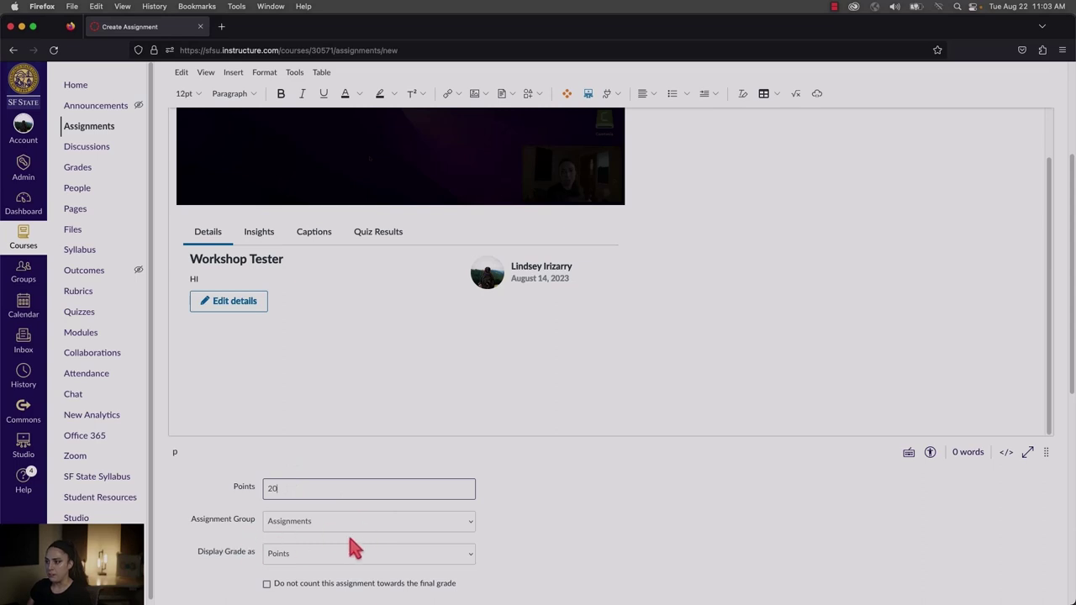
pyautogui.scroll(-4, 362, 536)
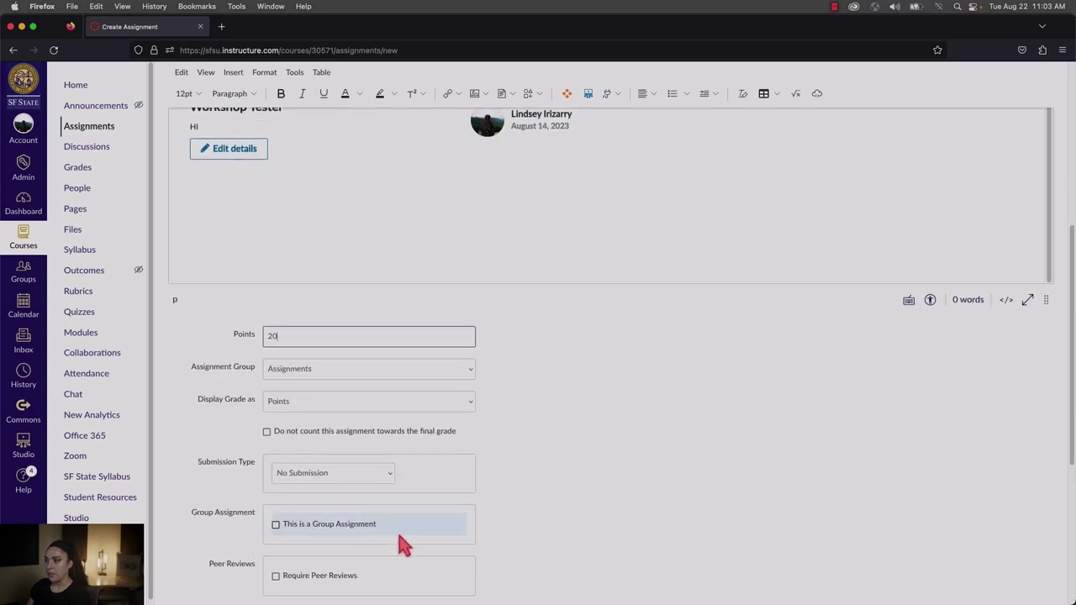
pyautogui.scroll(-8, 379, 538)
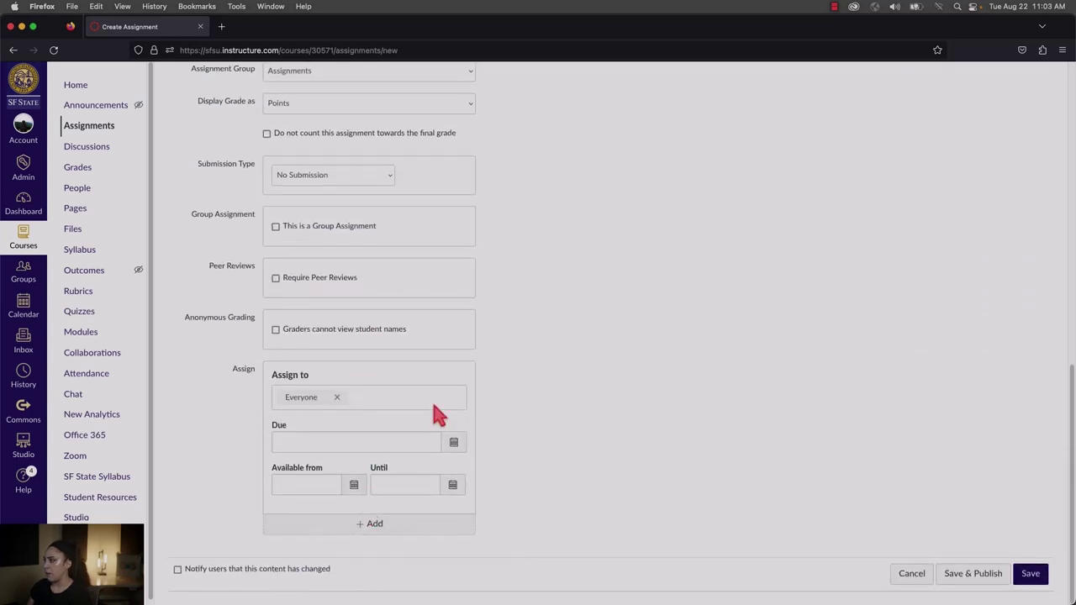
pyautogui.click(979, 580)
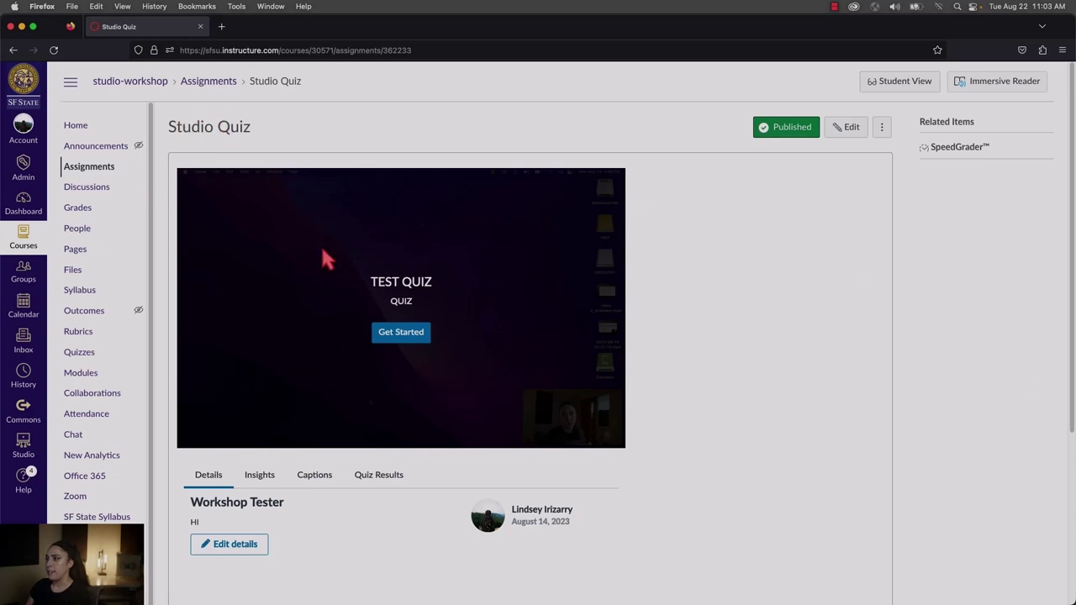
# Step: Take the embedded quiz in Student View, answering "gold and purple" to the SFSU Colors question, and submit it
pyautogui.click(914, 83)
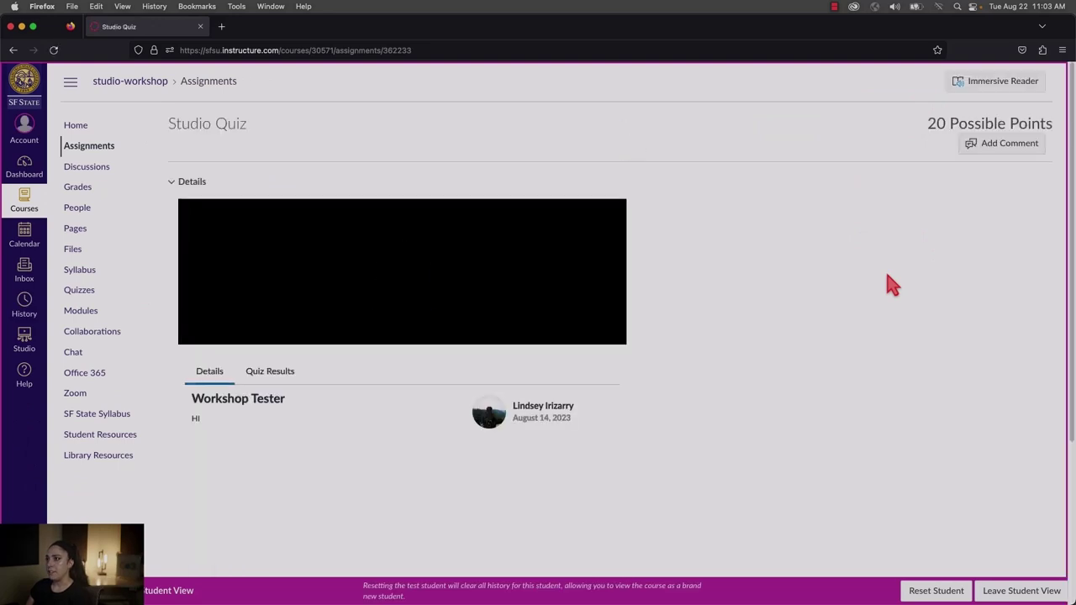
pyautogui.click(402, 363)
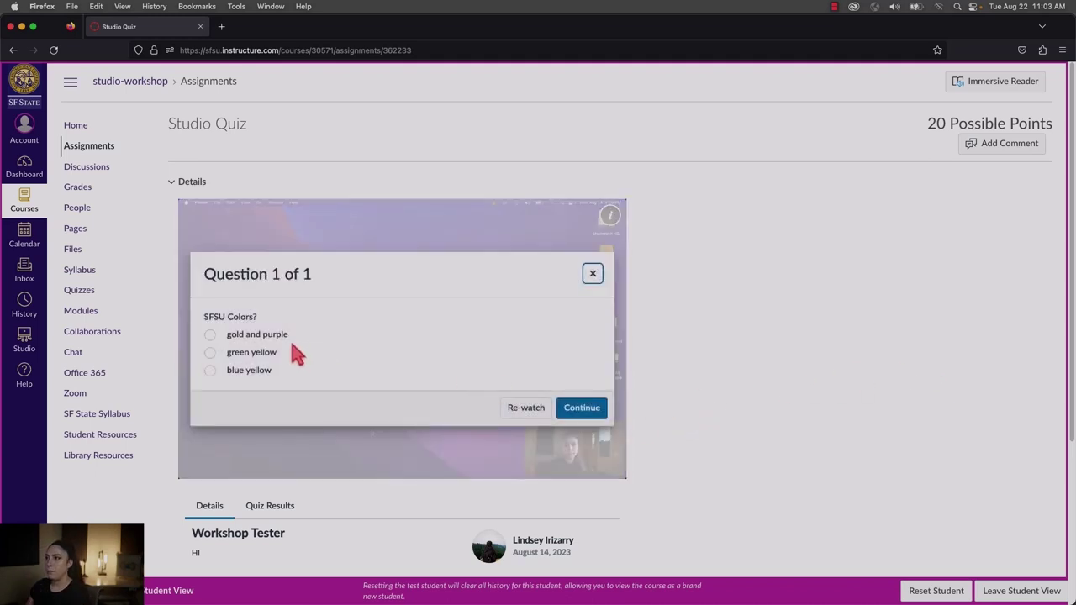
pyautogui.click(211, 334)
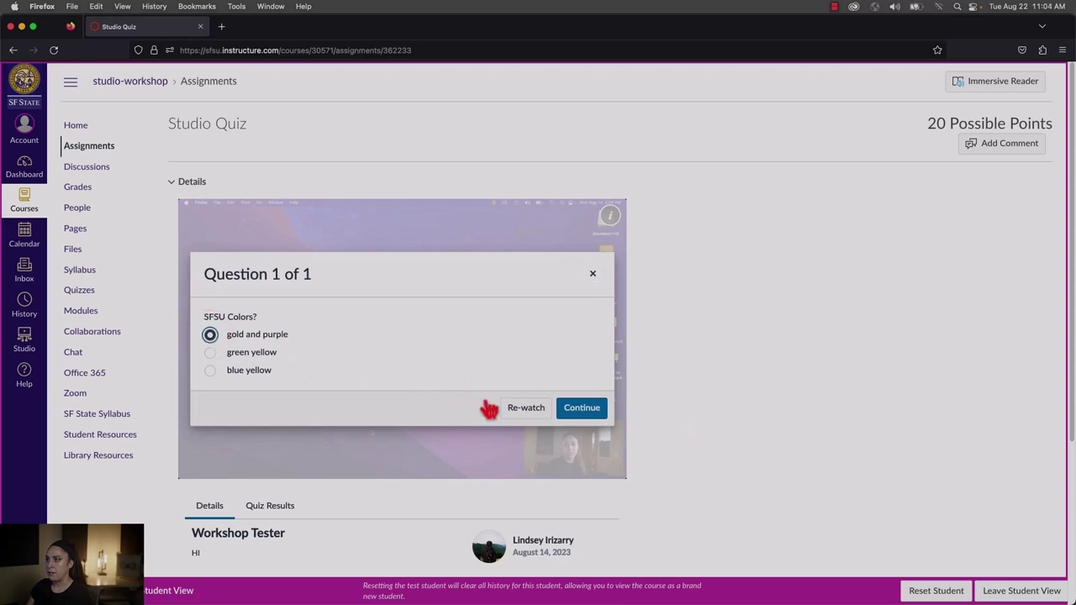
pyautogui.click(591, 410)
pyautogui.click(543, 455)
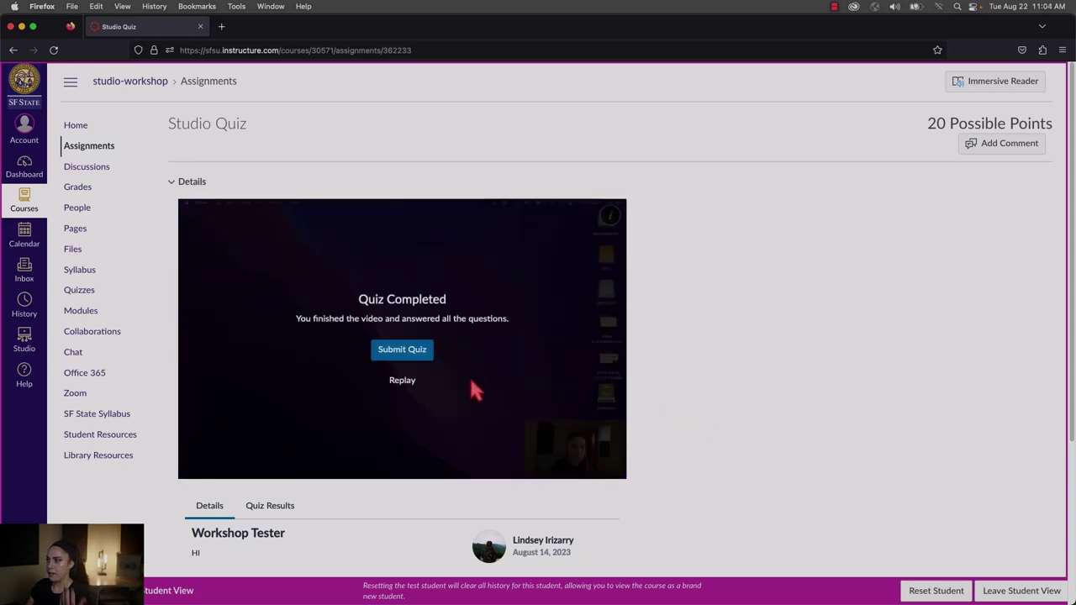
pyautogui.click(404, 352)
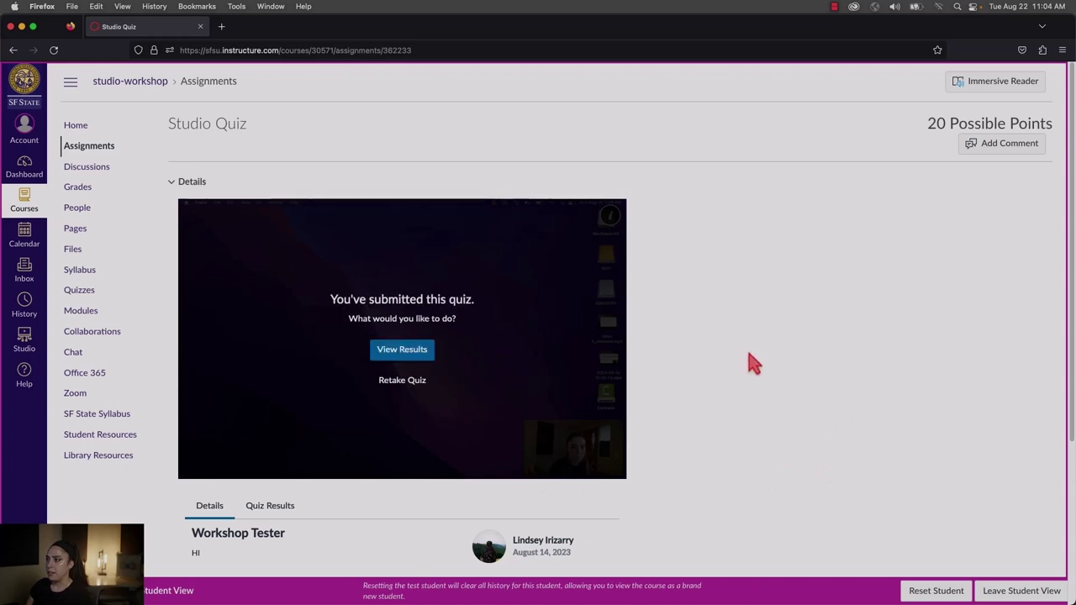
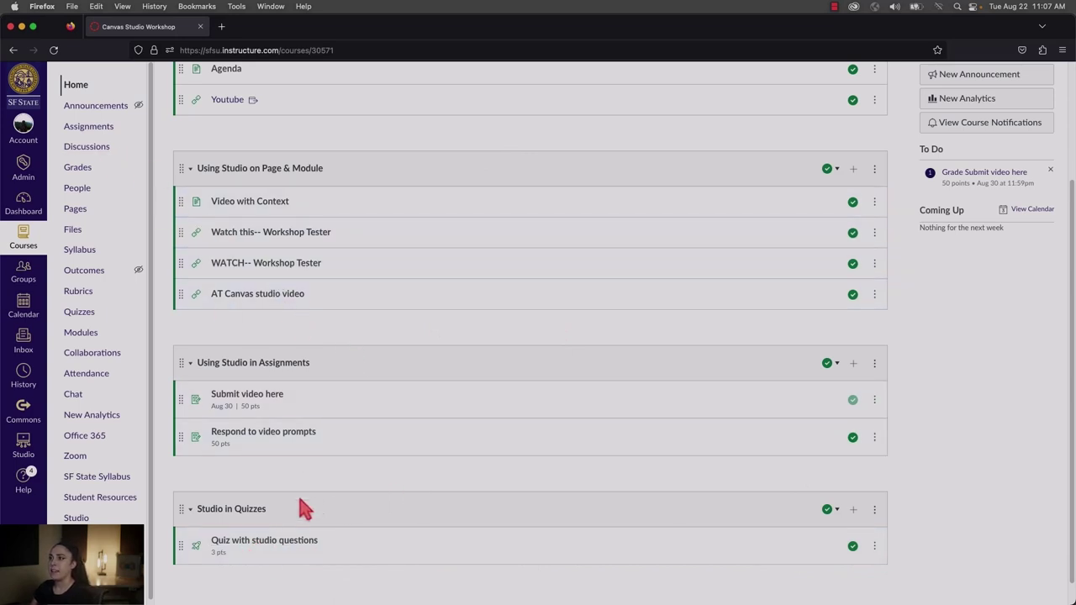
# Step: Open "Quiz with studio questions" from the course quizzes for editing and show its questions
pyautogui.click(77, 311)
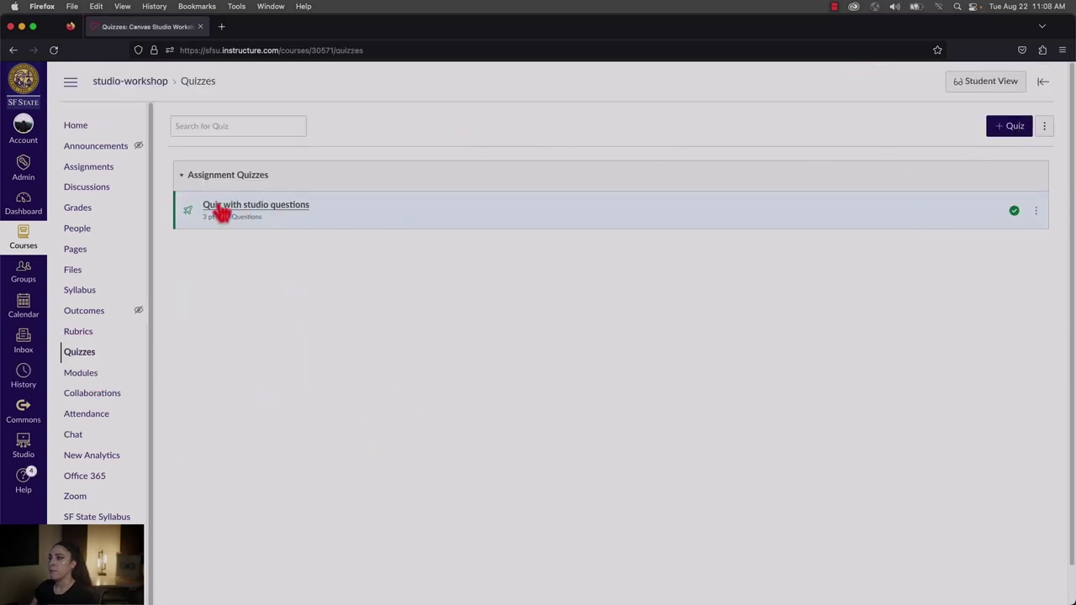
pyautogui.click(220, 206)
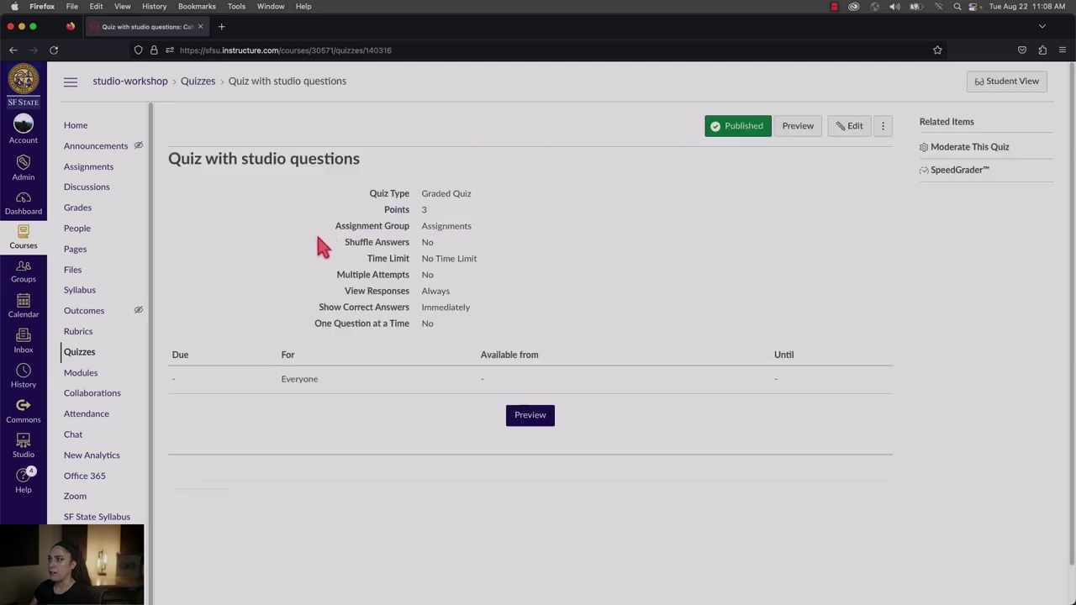
pyautogui.click(858, 139)
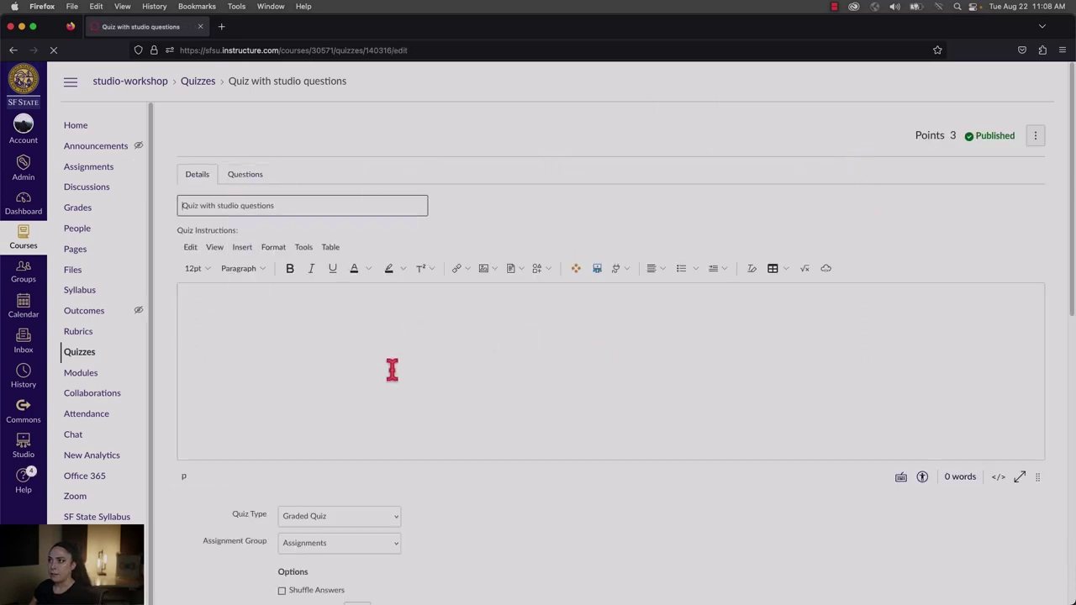
pyautogui.scroll(-10, 349, 374)
pyautogui.scroll(10, 361, 377)
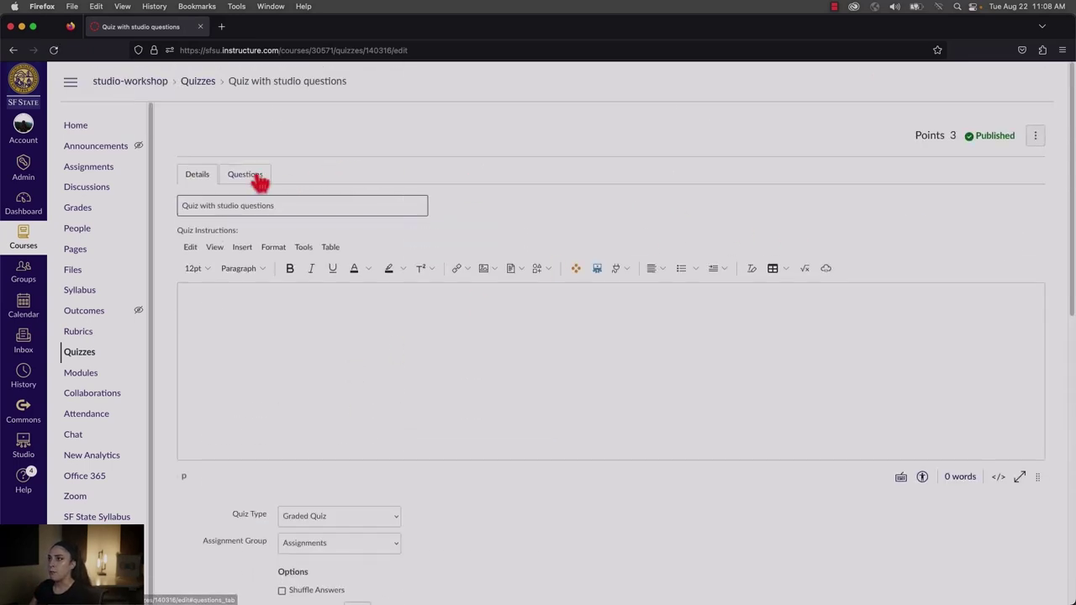
pyautogui.click(260, 178)
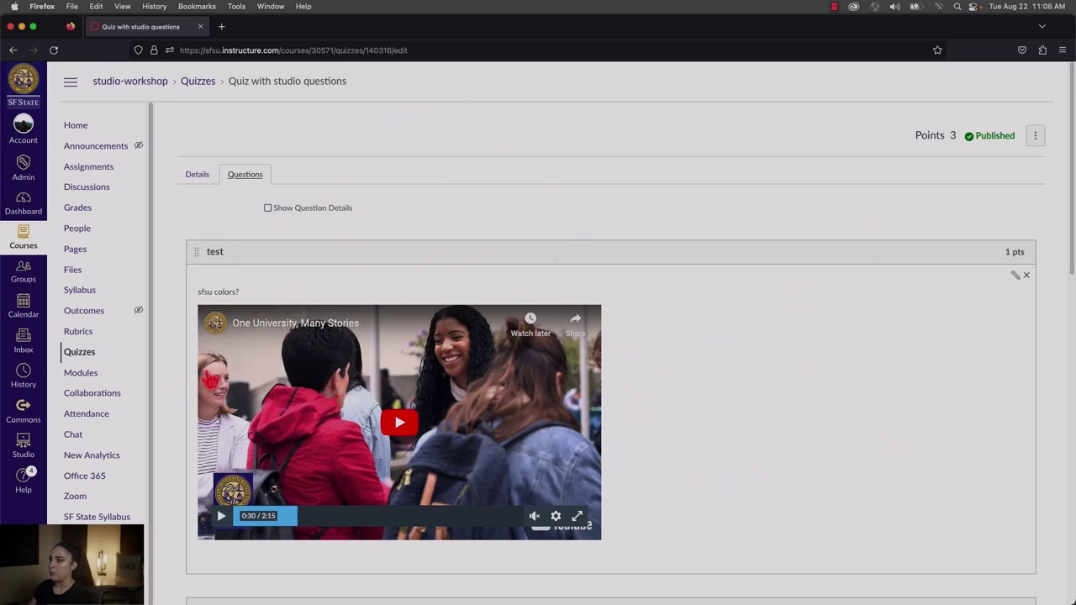
# Step: Add a new question after "test 3" in the quiz and set its type to True/False
pyautogui.scroll(-3, 622, 323)
pyautogui.scroll(-10, 623, 318)
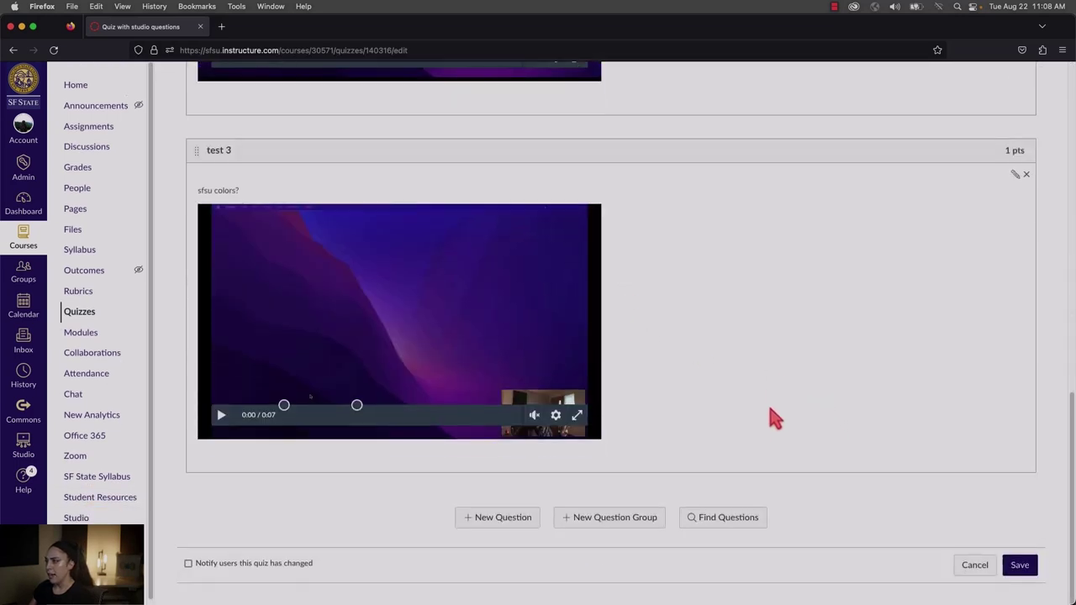
pyautogui.click(512, 520)
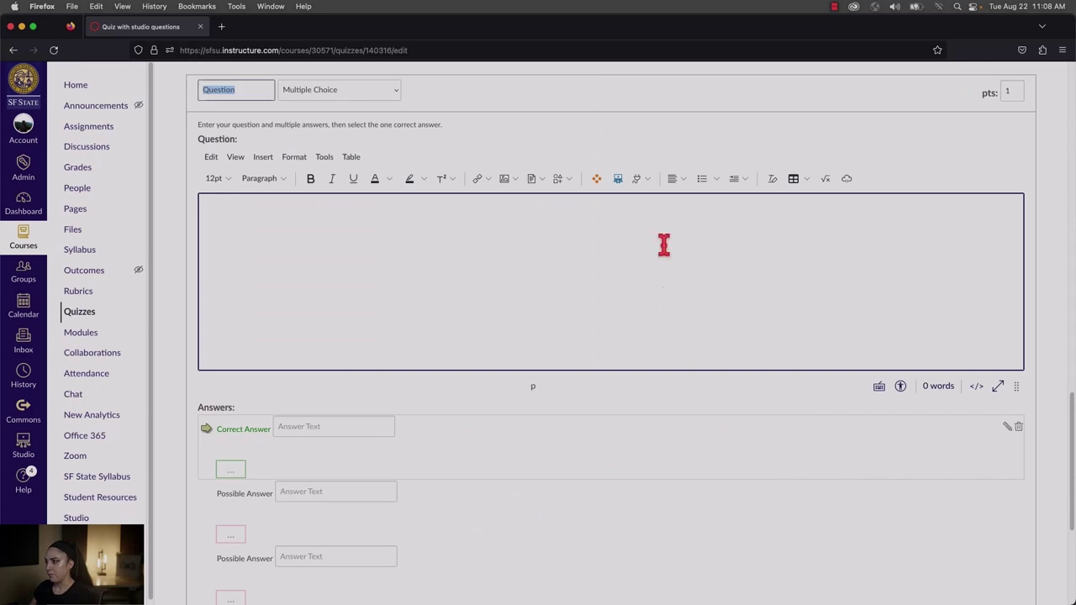
pyautogui.scroll(2, 377, 143)
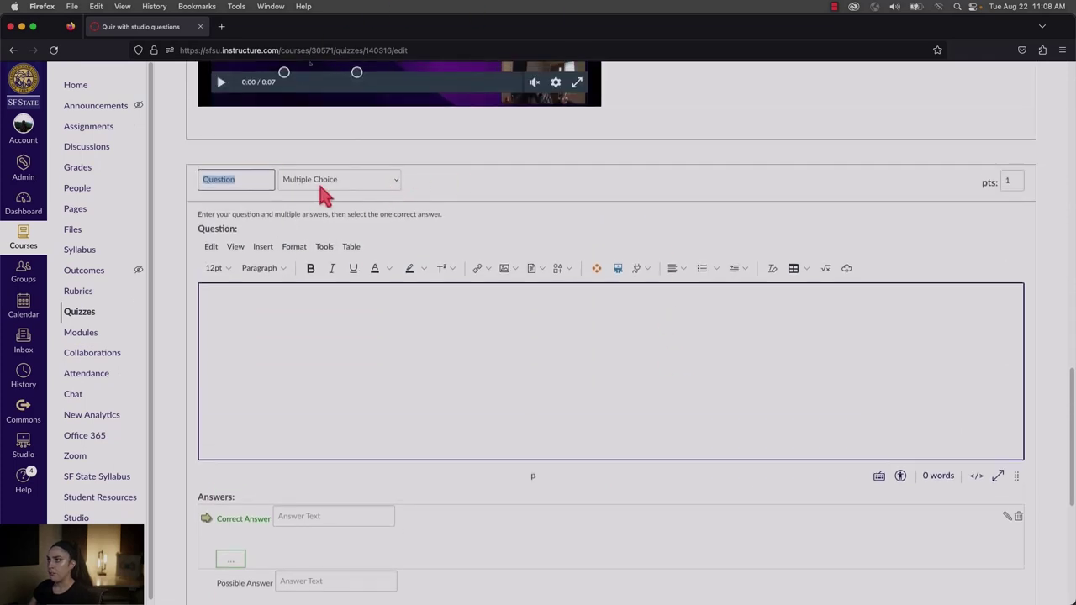
pyautogui.click(361, 181)
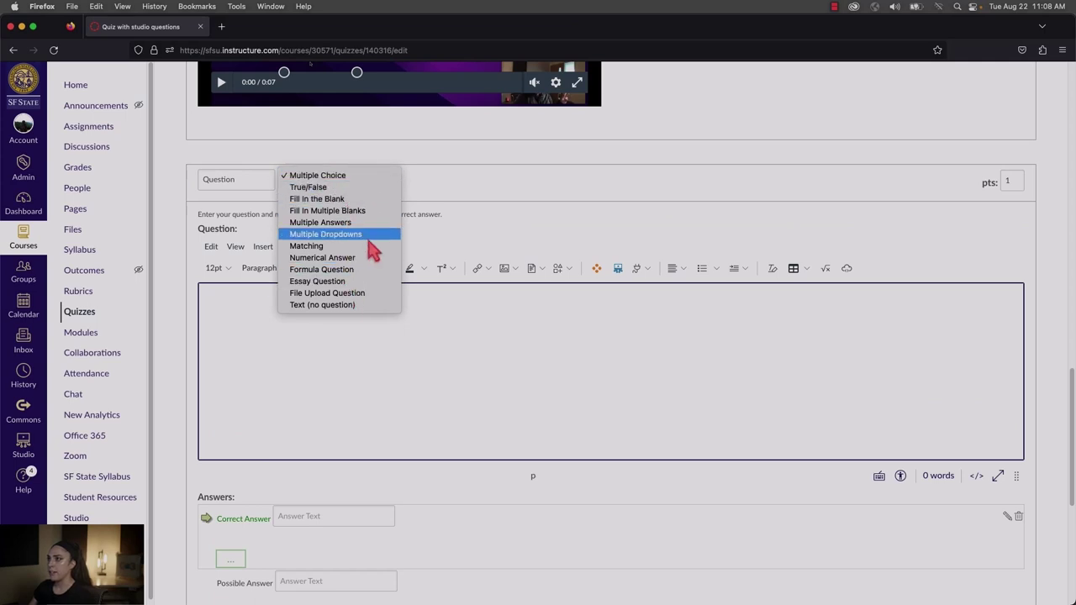
pyautogui.click(346, 188)
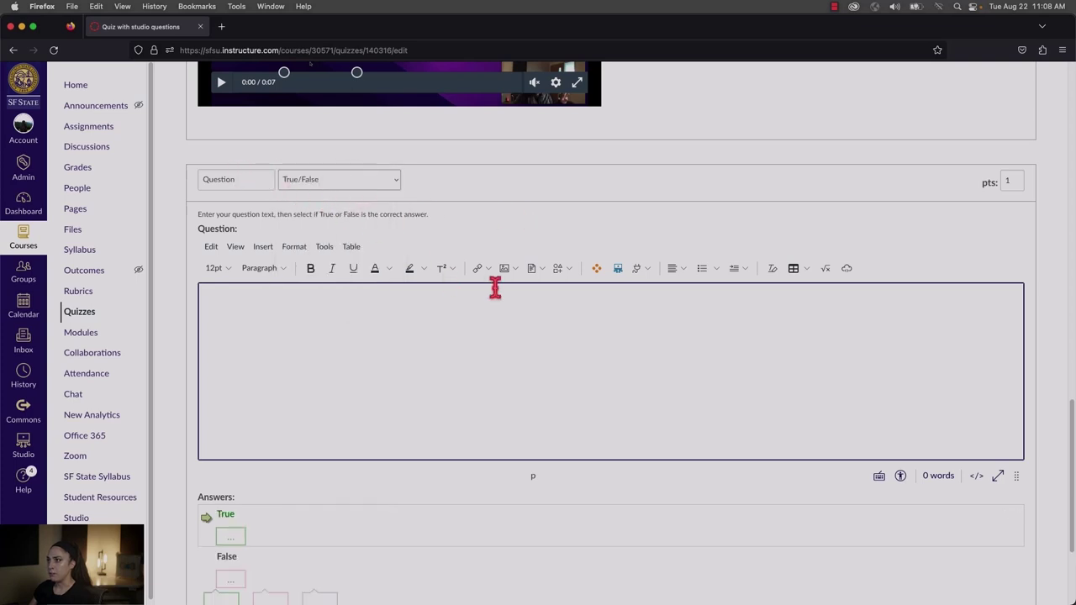
# Step: Name the new True/False question "gator mascot" and place the cursor in its empty question text
pyautogui.click(248, 179)
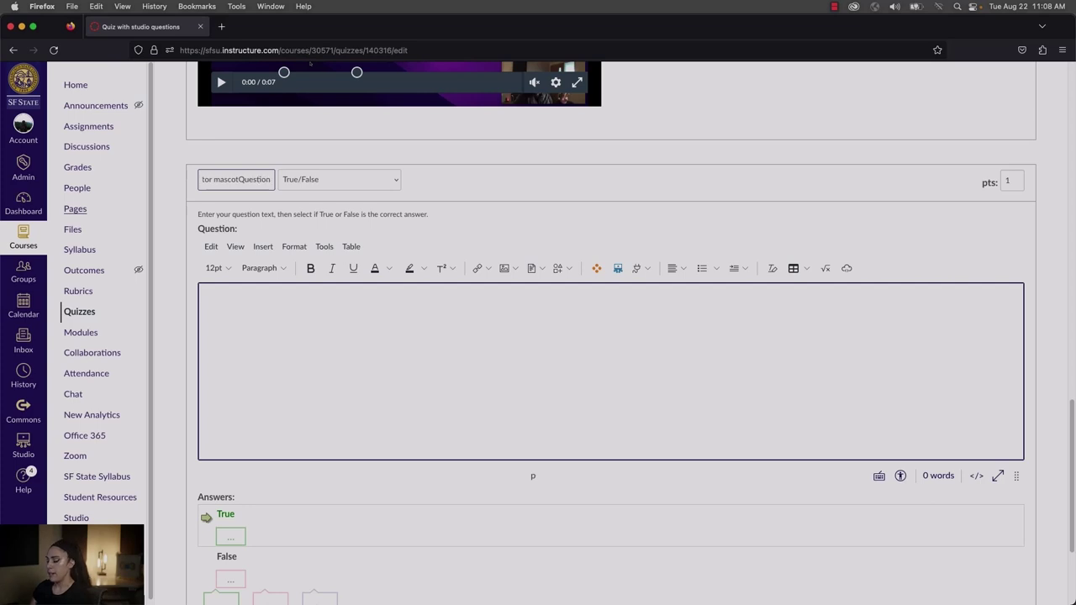
pyautogui.click(339, 179)
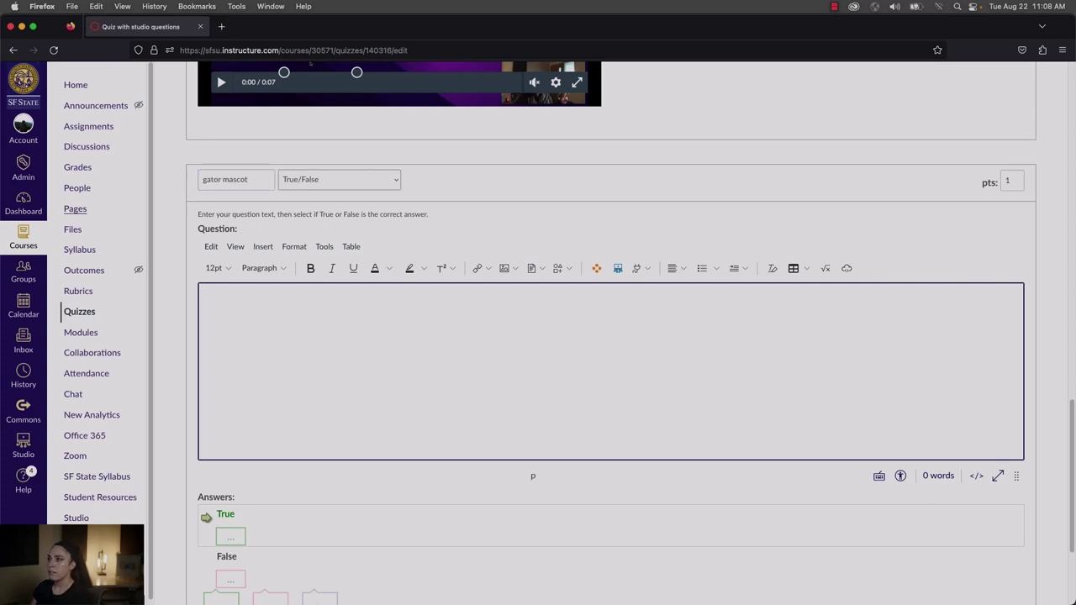
pyautogui.click(290, 328)
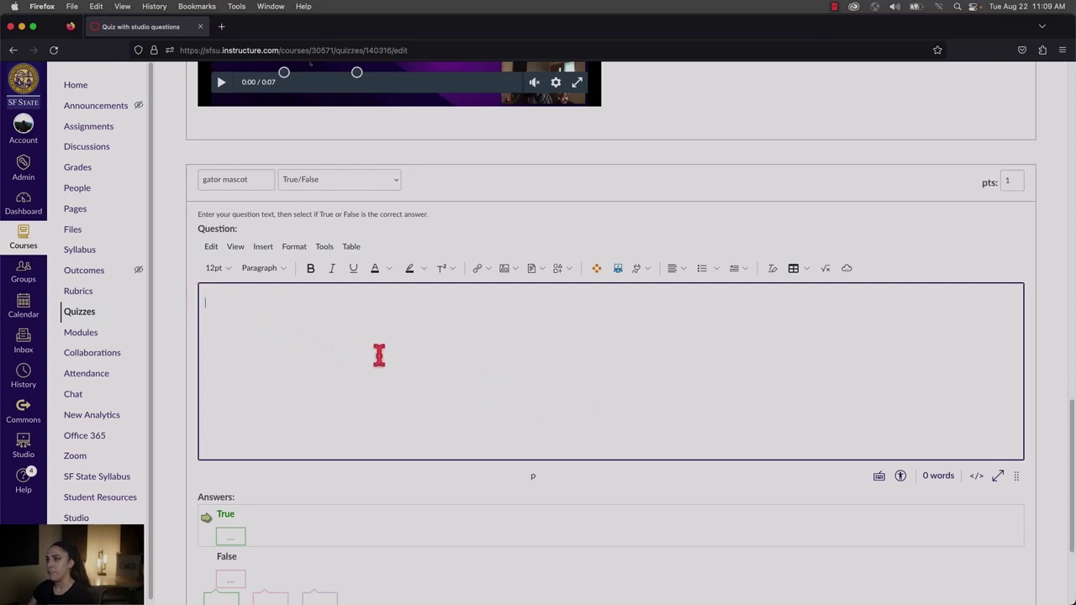
# Step: Choose the video "Growing into Greatness: The Gator Journey" from the Studio library for the question and bring up its embed options
pyautogui.click(619, 272)
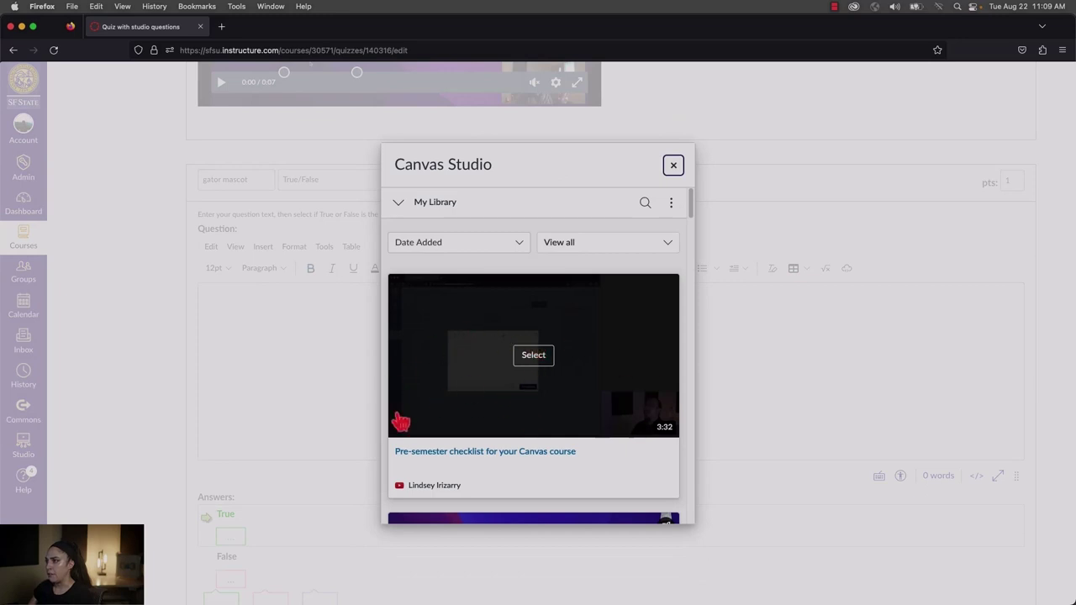
pyautogui.scroll(-5, 521, 412)
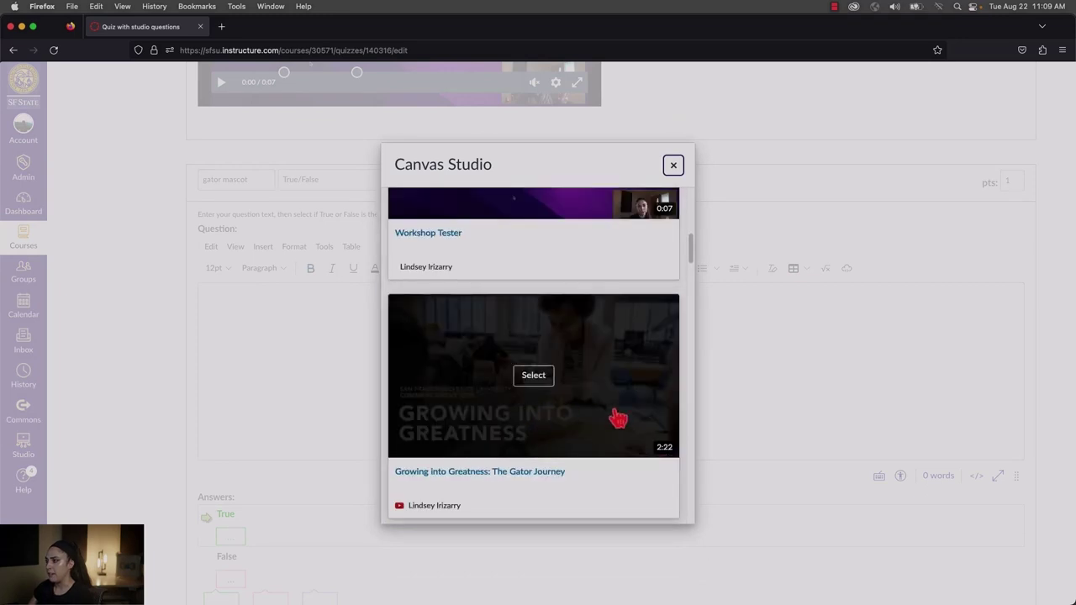
pyautogui.click(533, 375)
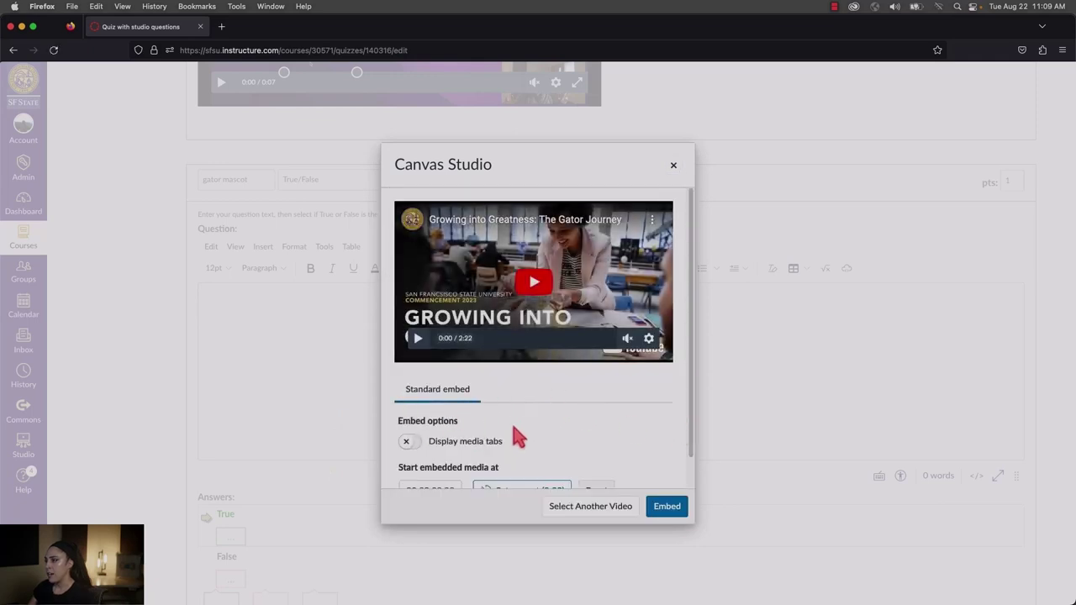
pyautogui.scroll(-2, 528, 430)
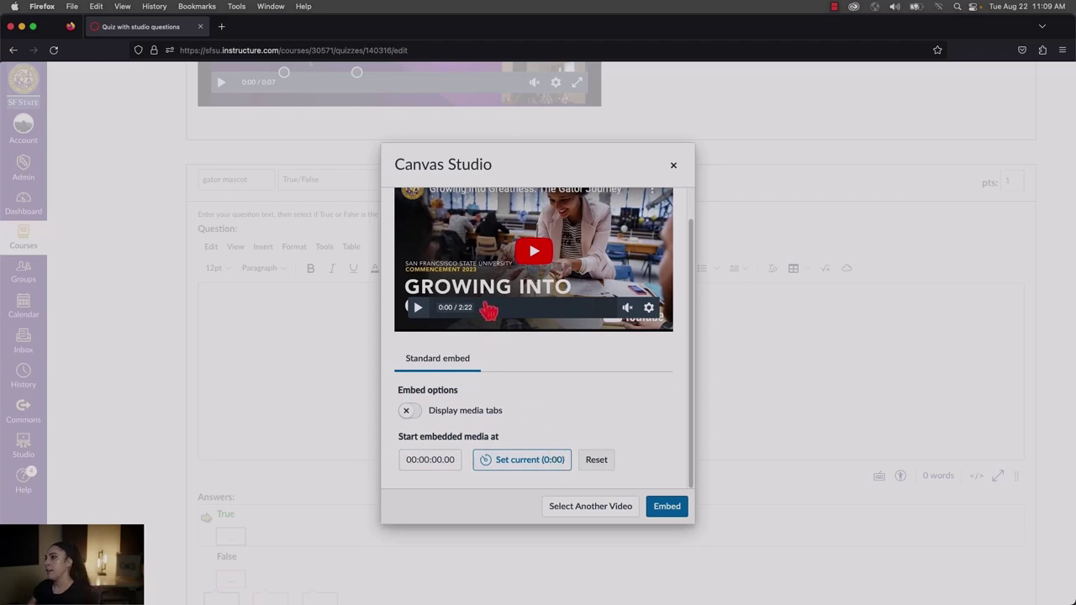
# Step: Try the option to display media tabs for the embedded video and switch it off again
pyautogui.click(408, 412)
pyautogui.rightClick(412, 416)
pyautogui.press('Escape')
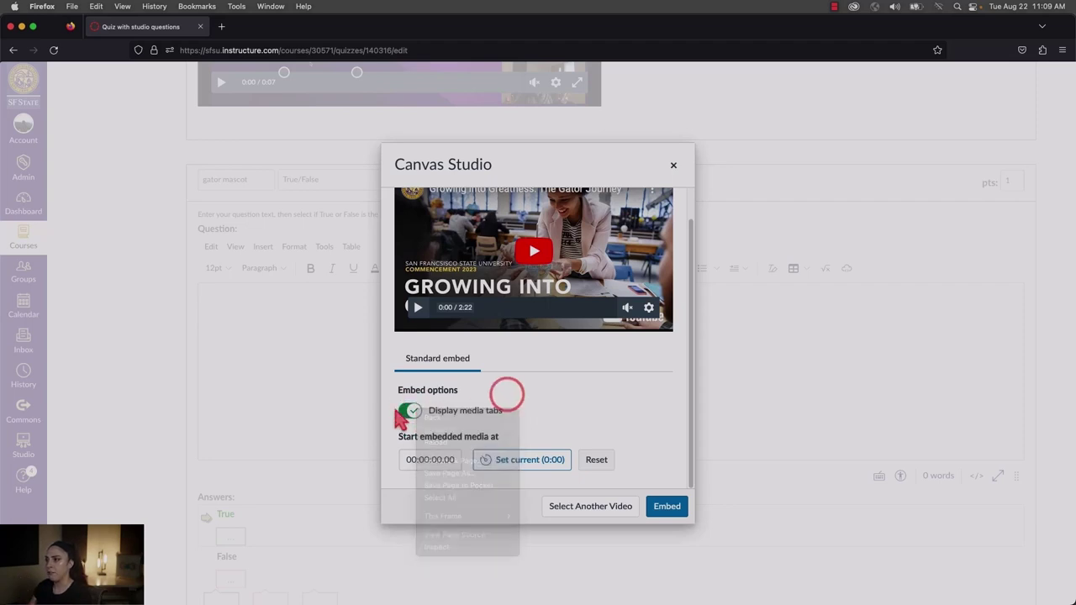
pyautogui.click(410, 411)
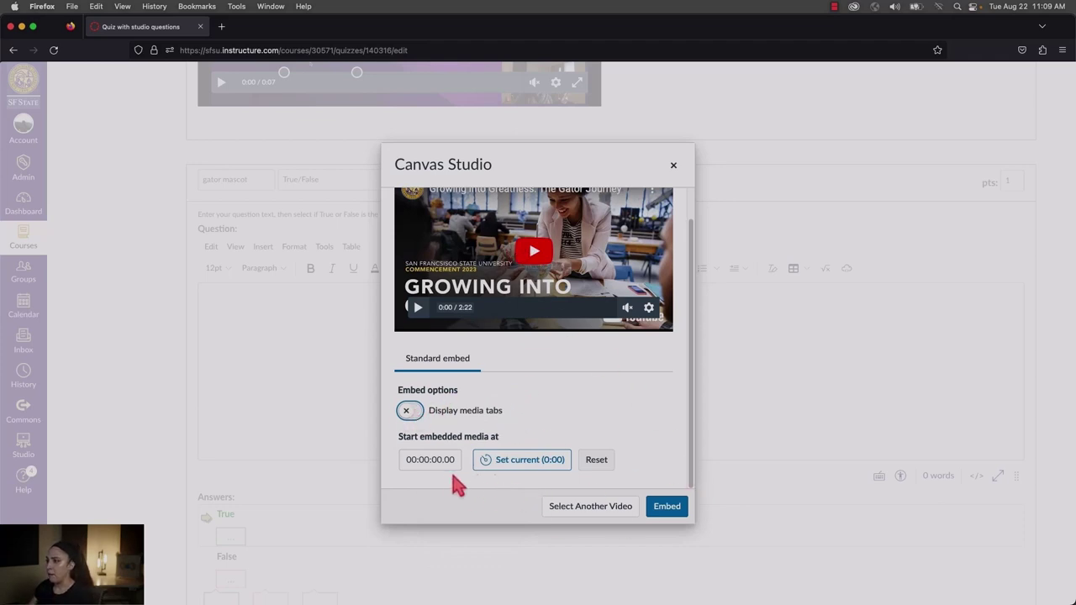
# Step: Embed the Gator Journey video in the question text and shrink it to roughly three quarters of its width
pyautogui.click(668, 509)
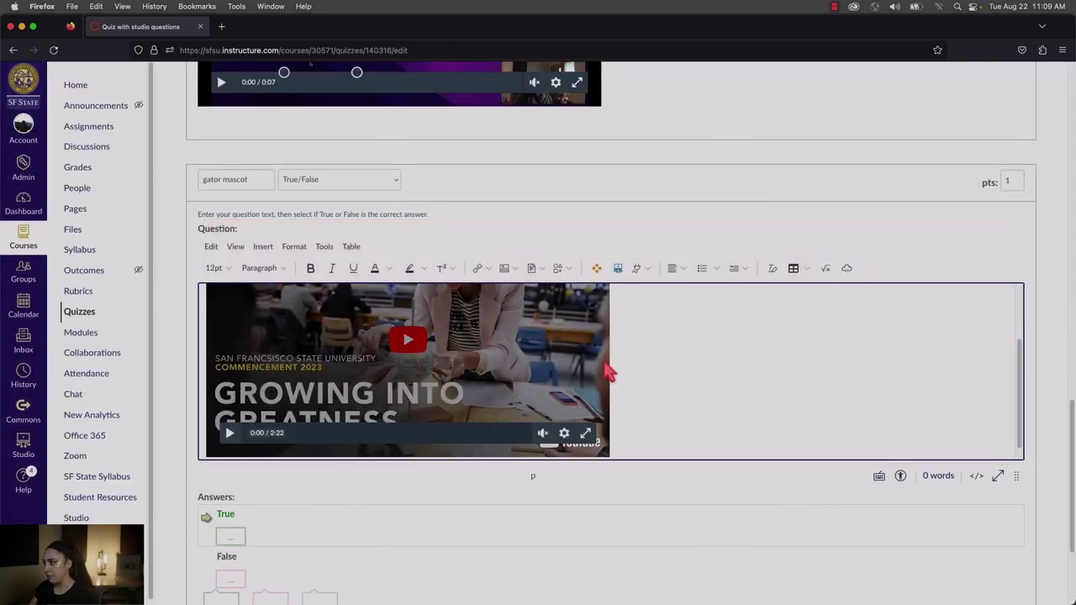
pyautogui.scroll(-3, 504, 378)
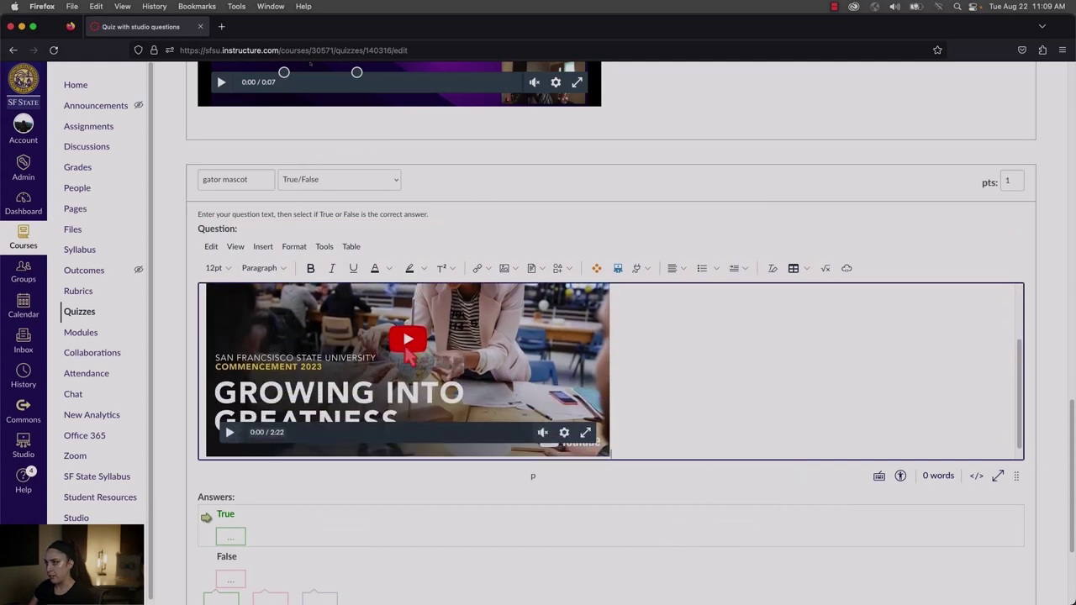
pyautogui.click(610, 446)
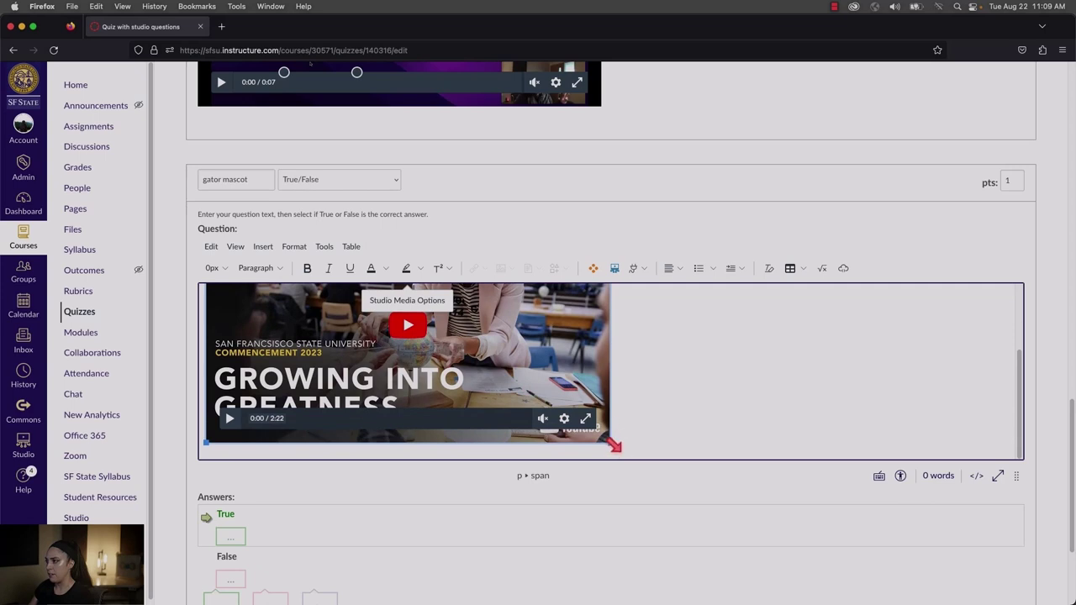
pyautogui.moveTo(611, 442); pyautogui.dragTo(502, 391)
pyautogui.click(562, 399)
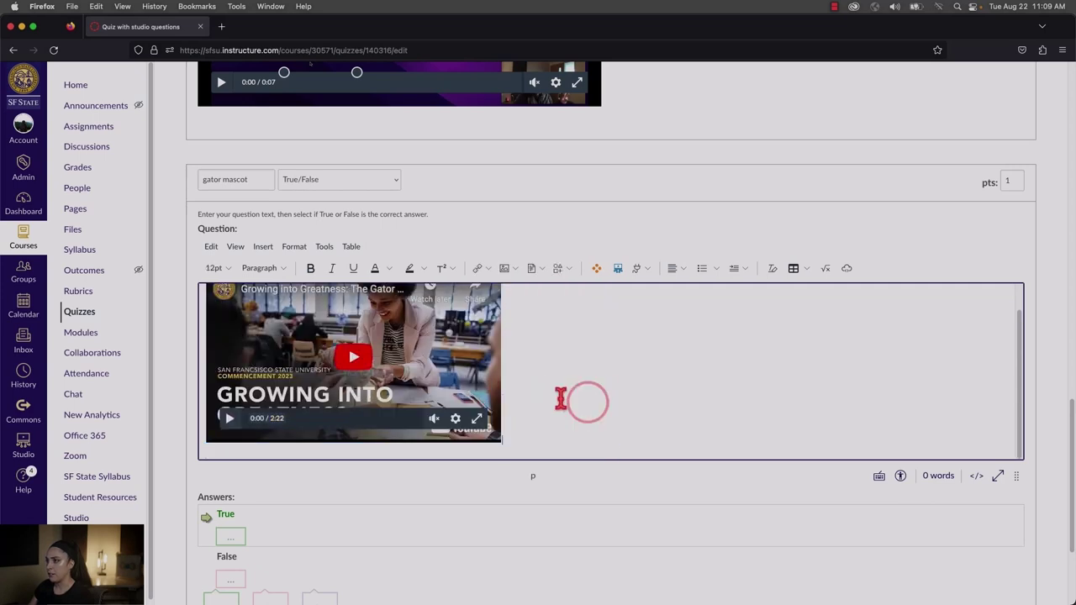
# Step: Add the statement "Sfsu's mascot is the gator" below the video, then save the question and the quiz
pyautogui.scroll(-1, 504, 433)
pyautogui.scroll(-2, 572, 359)
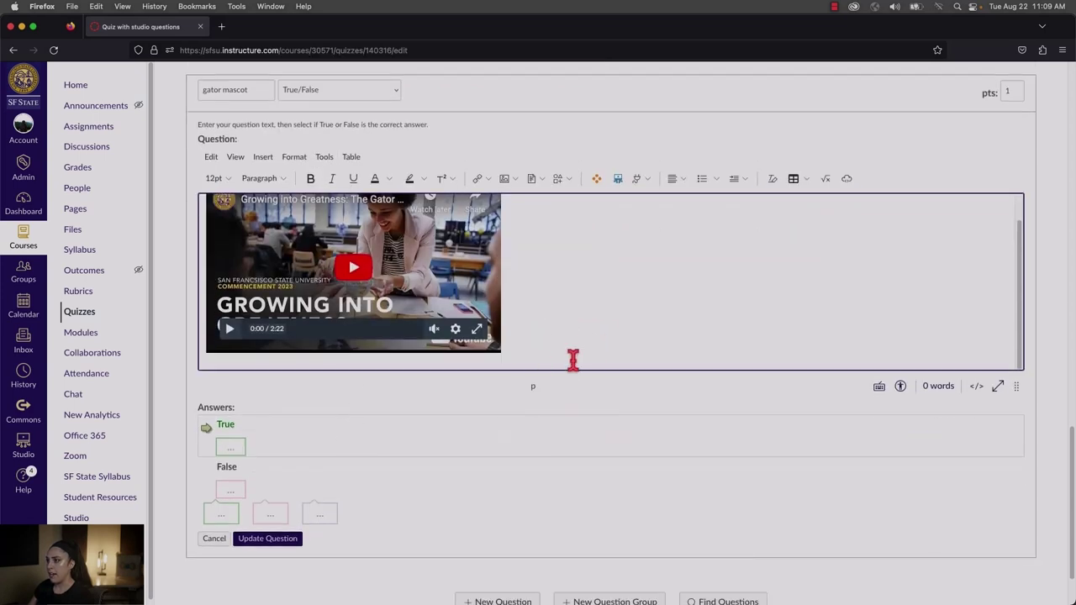
pyautogui.scroll(-1, 572, 357)
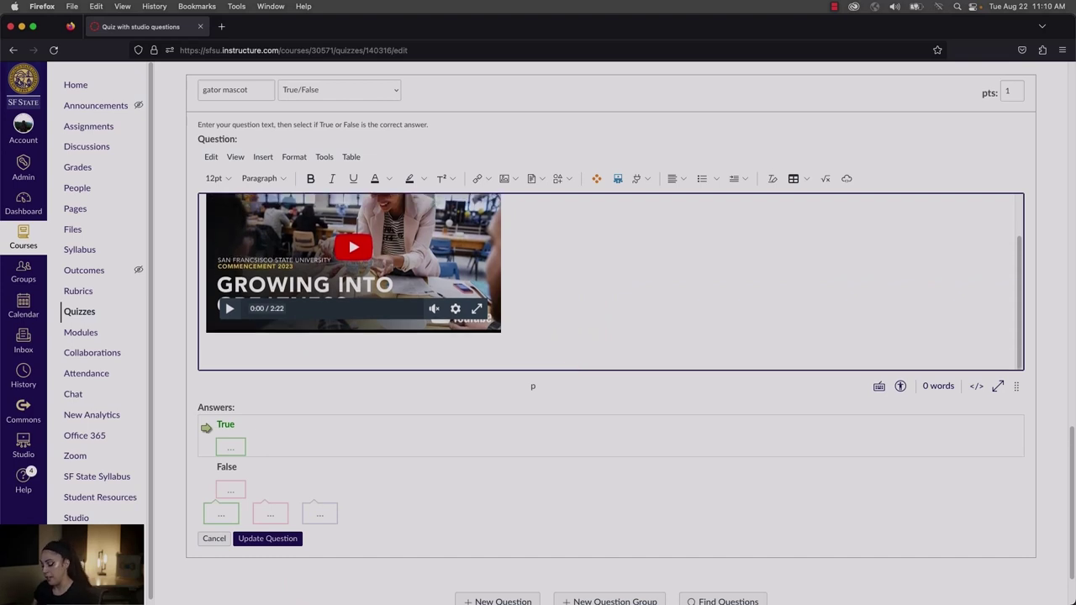
pyautogui.write("fsu's mascot is the gator")
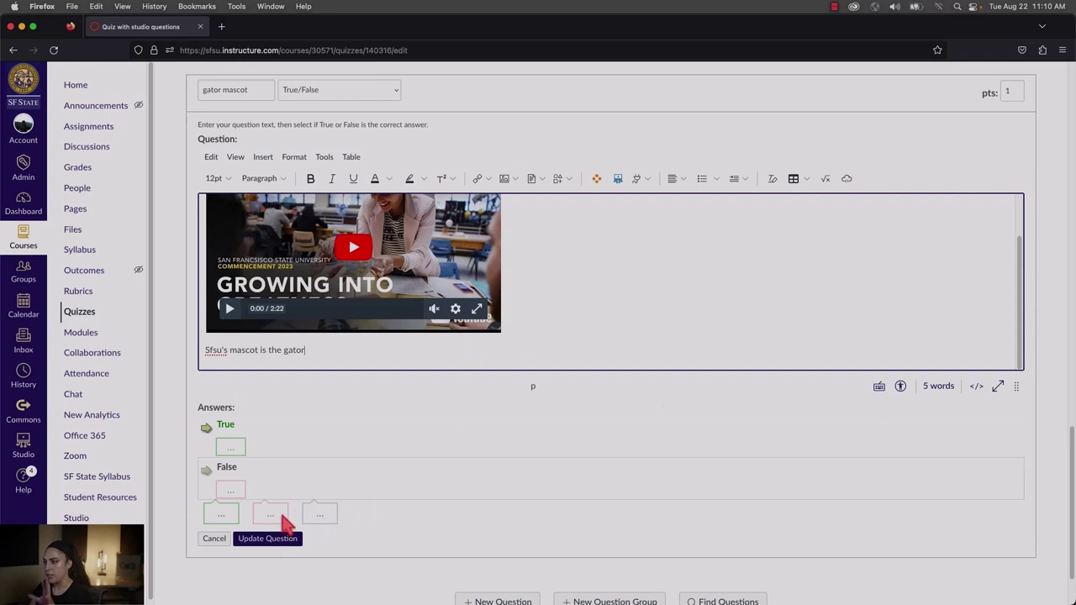
pyautogui.click(256, 547)
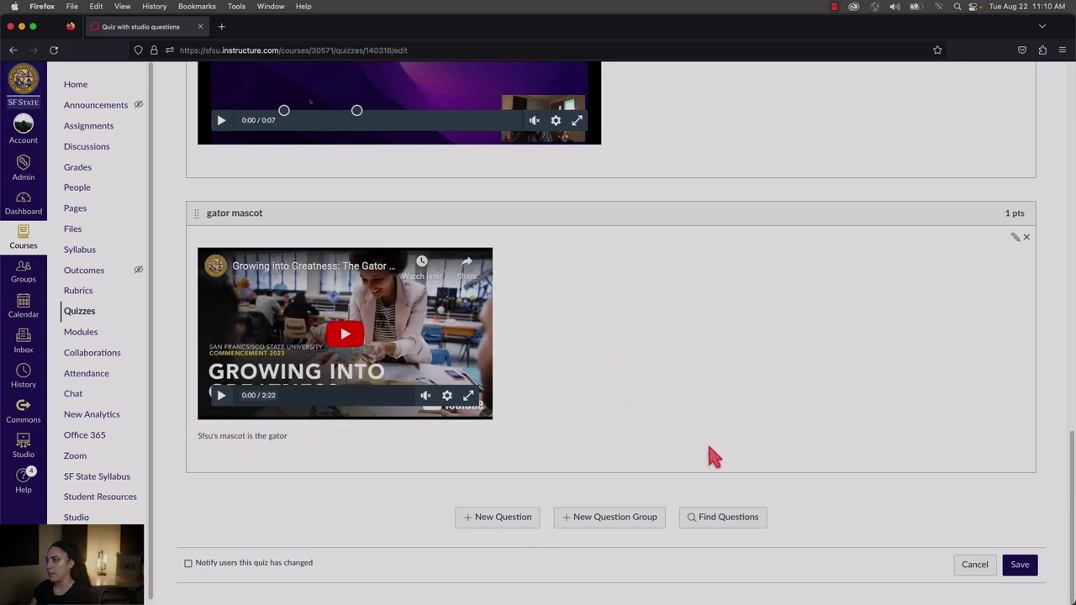
pyautogui.click(1034, 571)
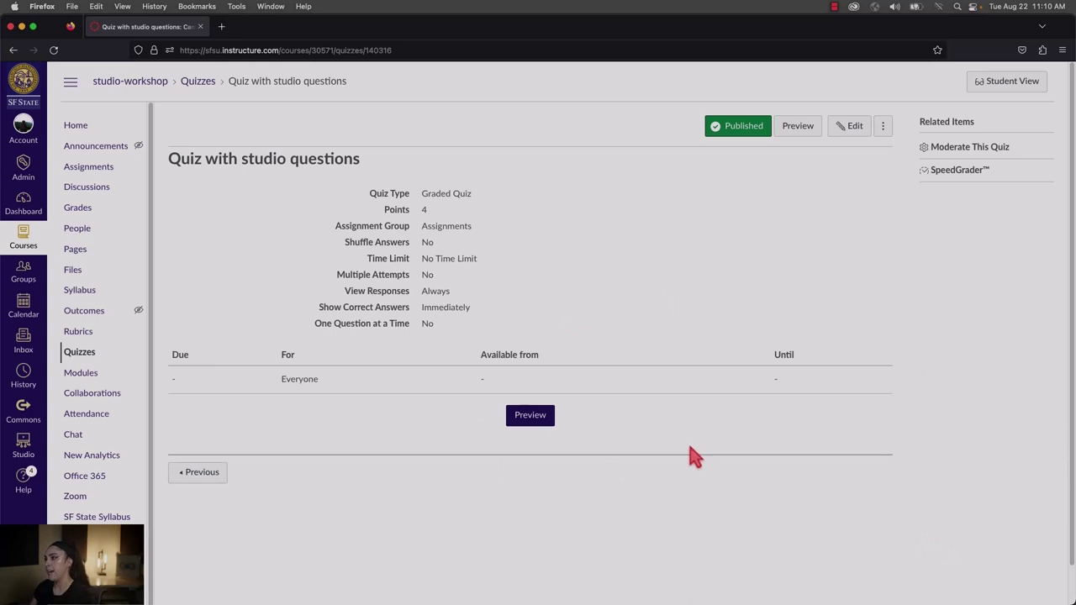
# Step: Preview the quiz and answer True to question 4 about the gator mascot
pyautogui.click(795, 127)
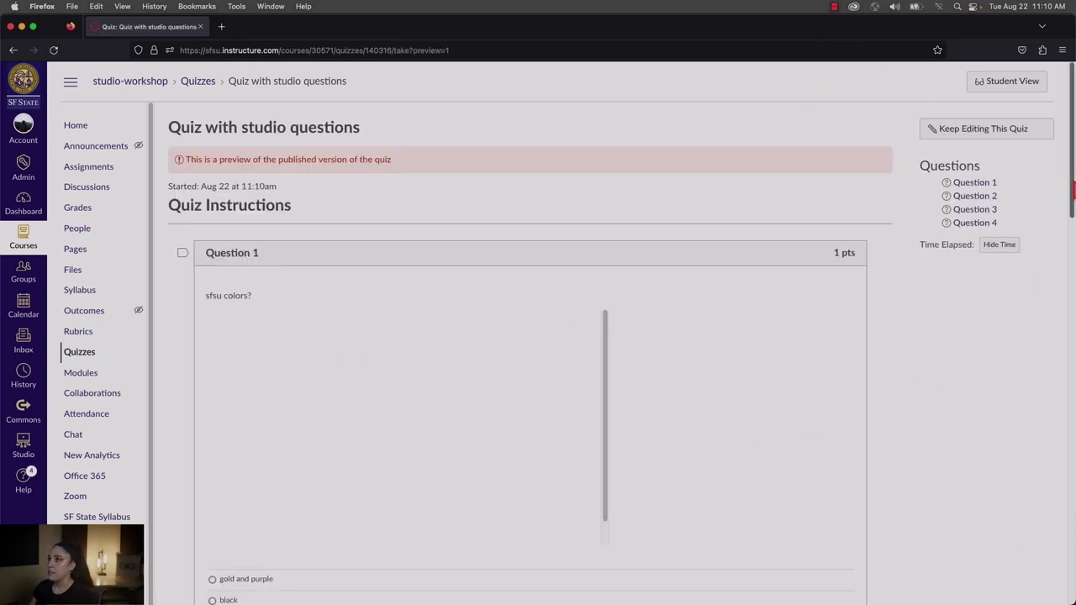
pyautogui.scroll(-2, 639, 214)
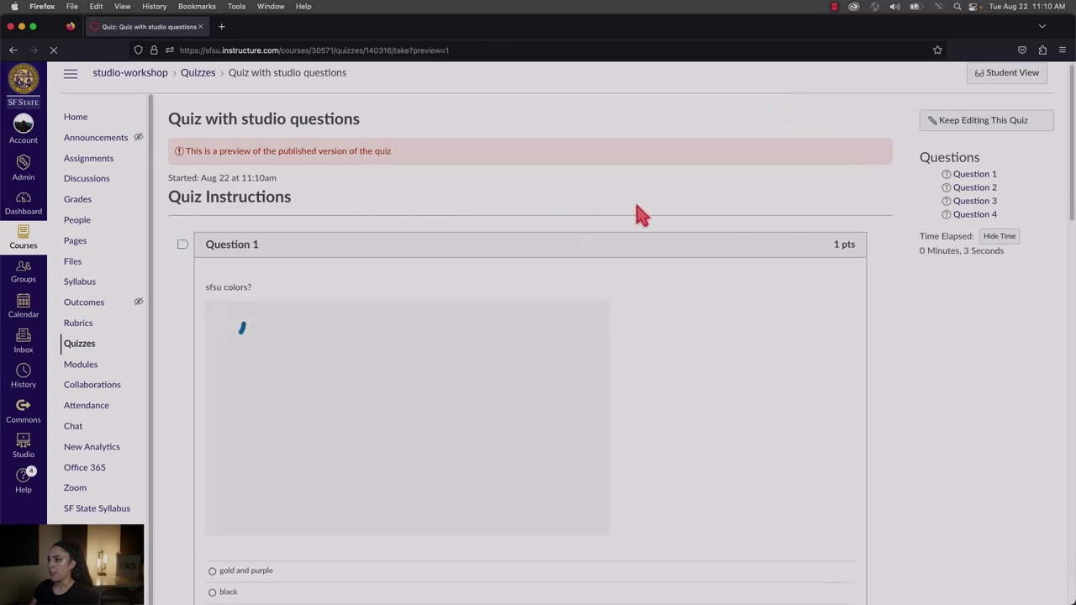
pyautogui.scroll(-10, 660, 234)
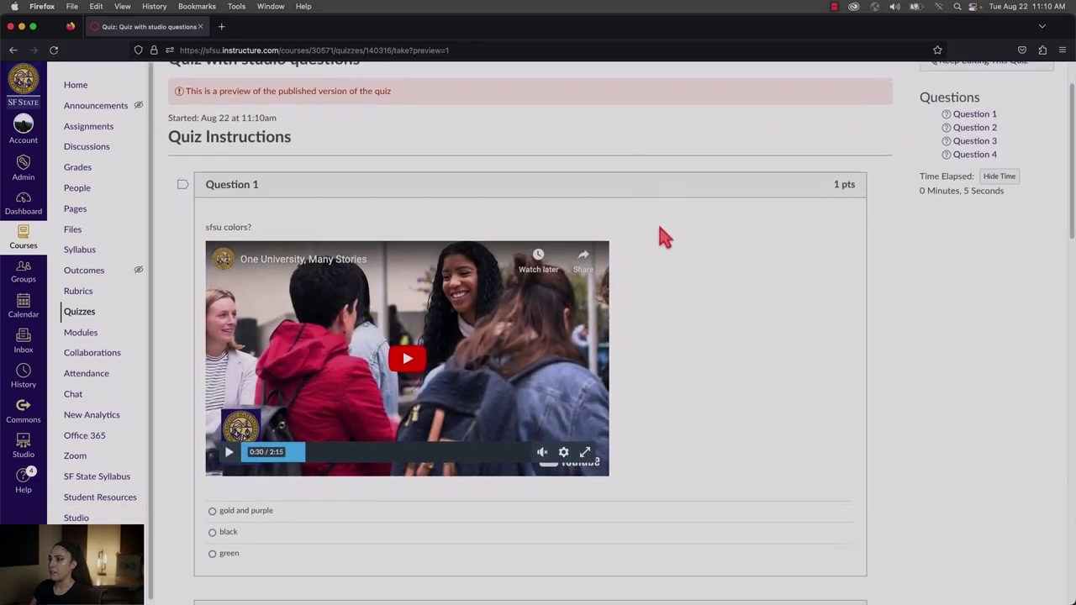
pyautogui.scroll(-5, 661, 228)
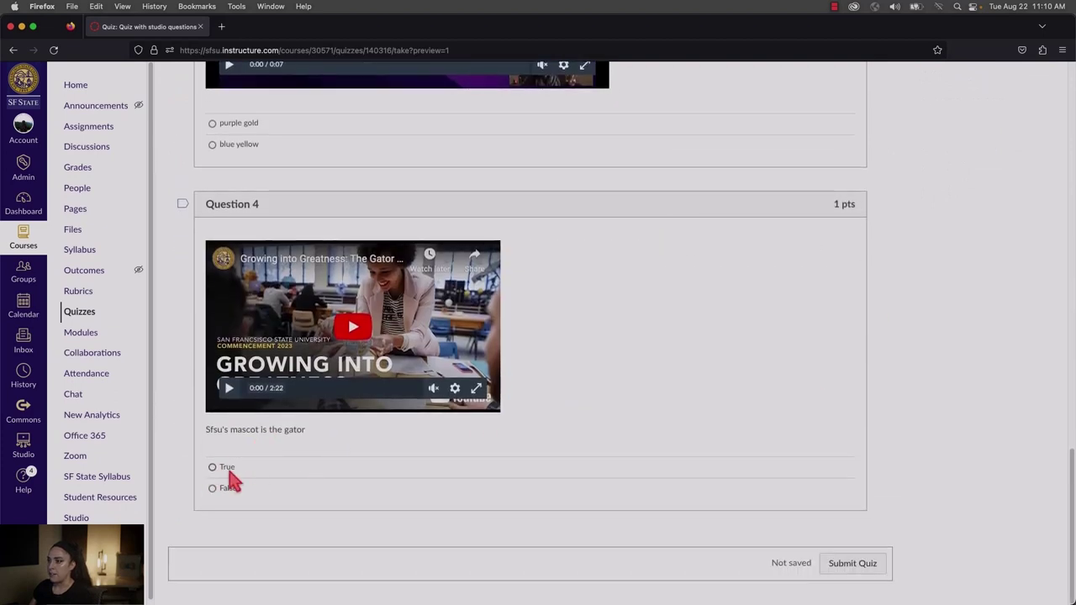
pyautogui.click(213, 467)
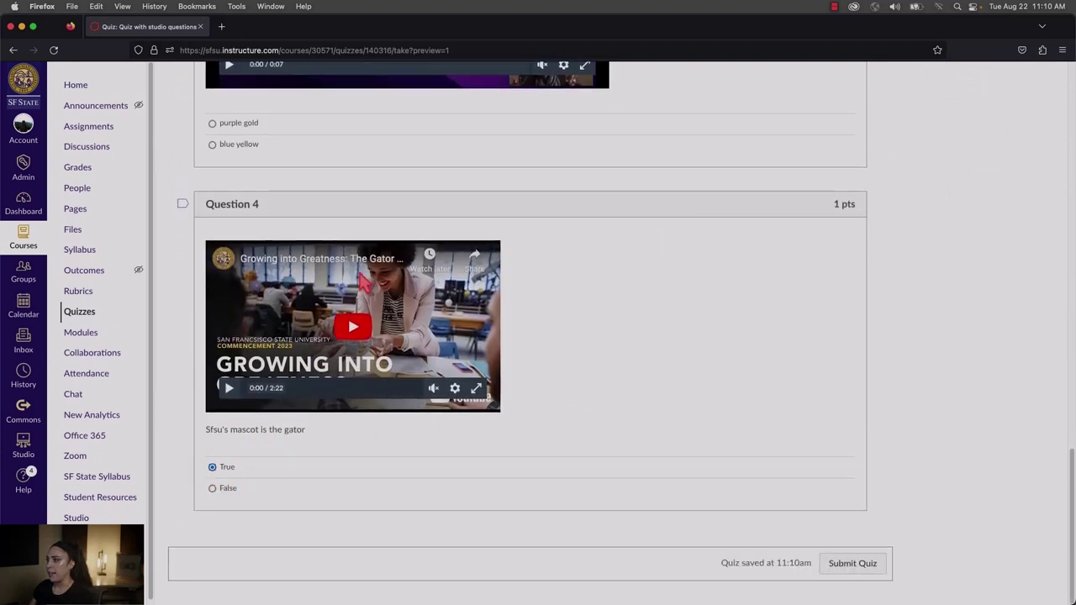